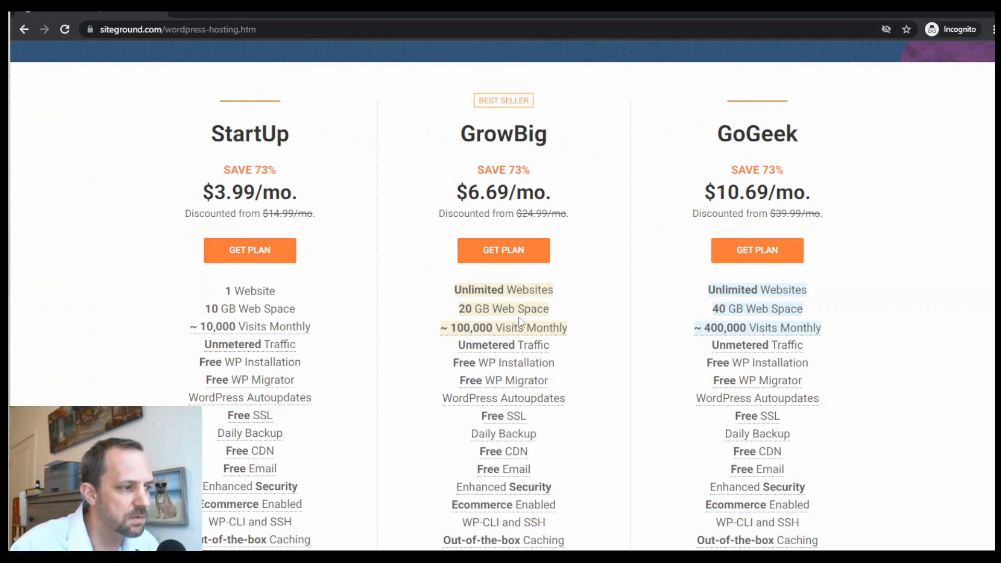
Choose the StartUp plan and confirm the domain 23rradfwefwefg.com is available.
left_click(258, 255)
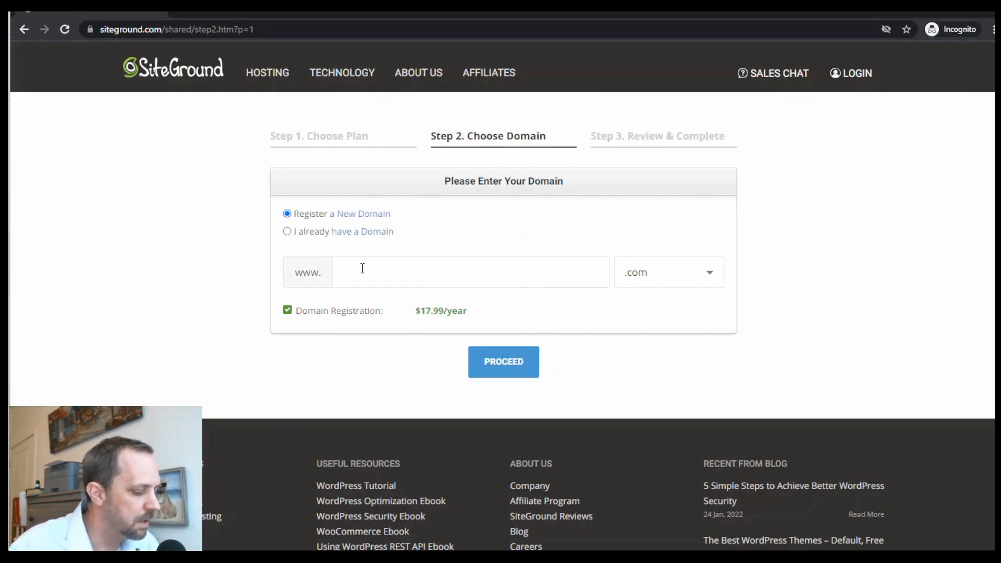
type("23rradfwefwefg")
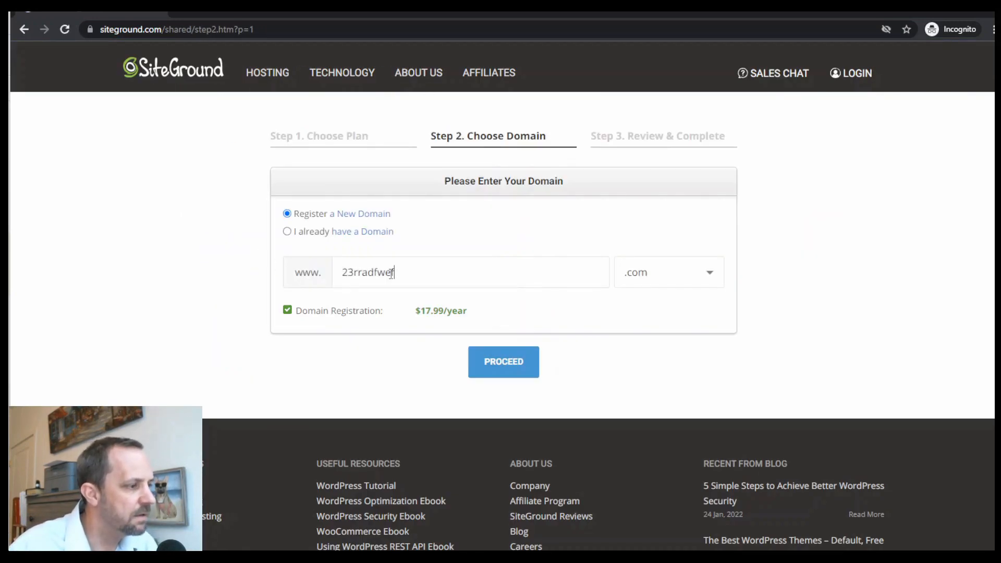
left_click(515, 363)
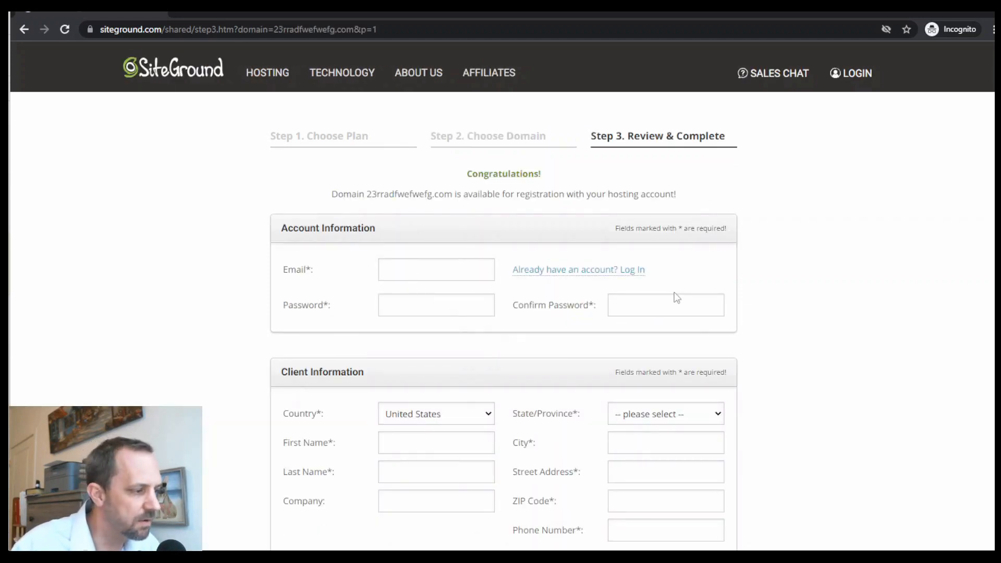
Add Domain Privacy to the checkout, bringing the total to 77.87 USD.
scroll(676, 328, "down", 3)
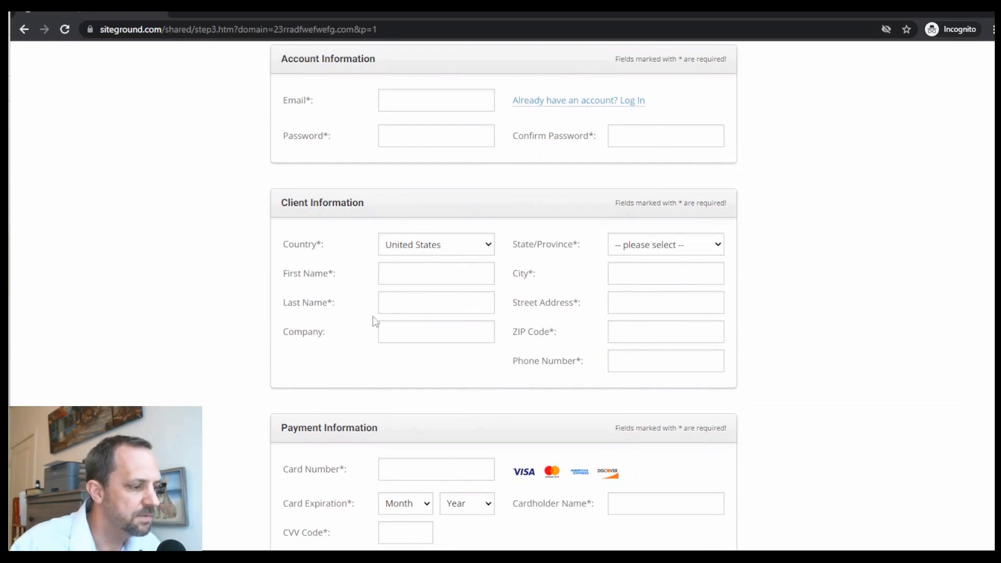
scroll(373, 317, "down", 6)
scroll(647, 286, "down", 3)
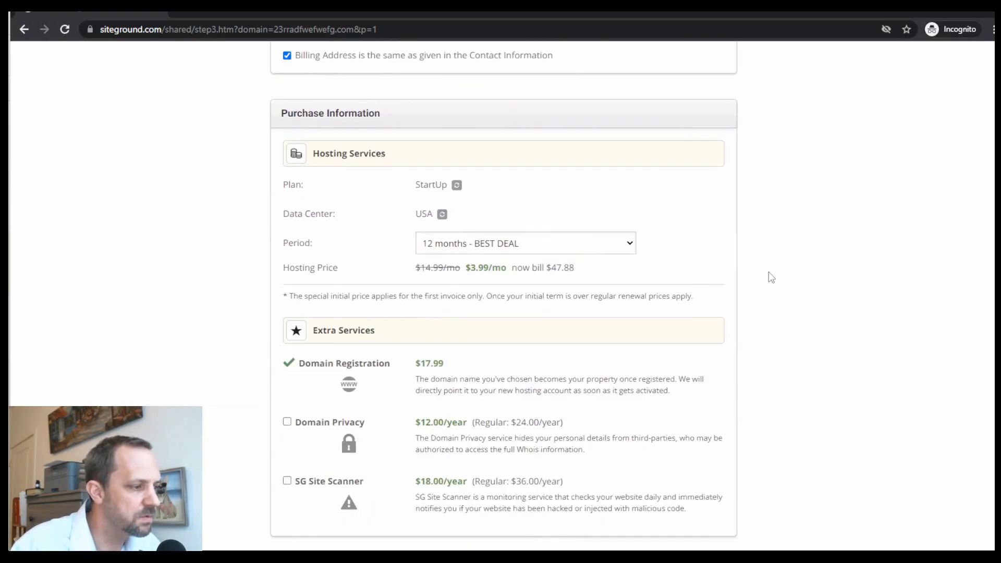
left_click(287, 422)
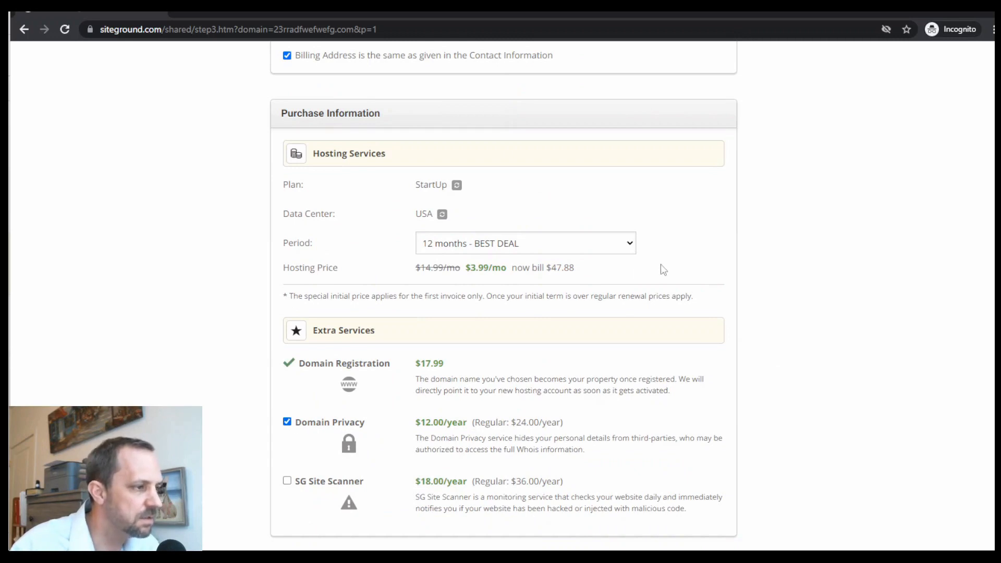
scroll(662, 264, "down", 6)
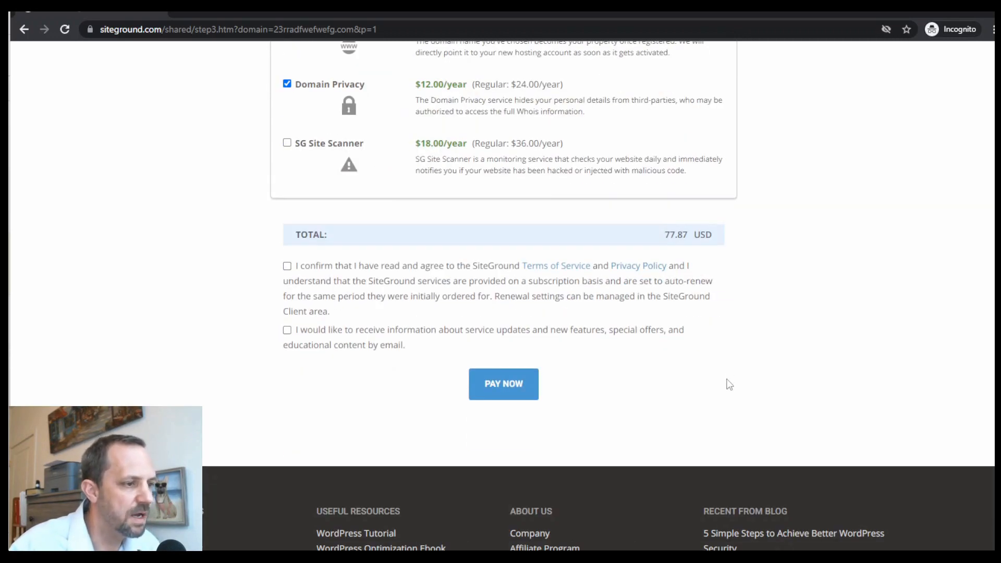
scroll(727, 384, "up", 3)
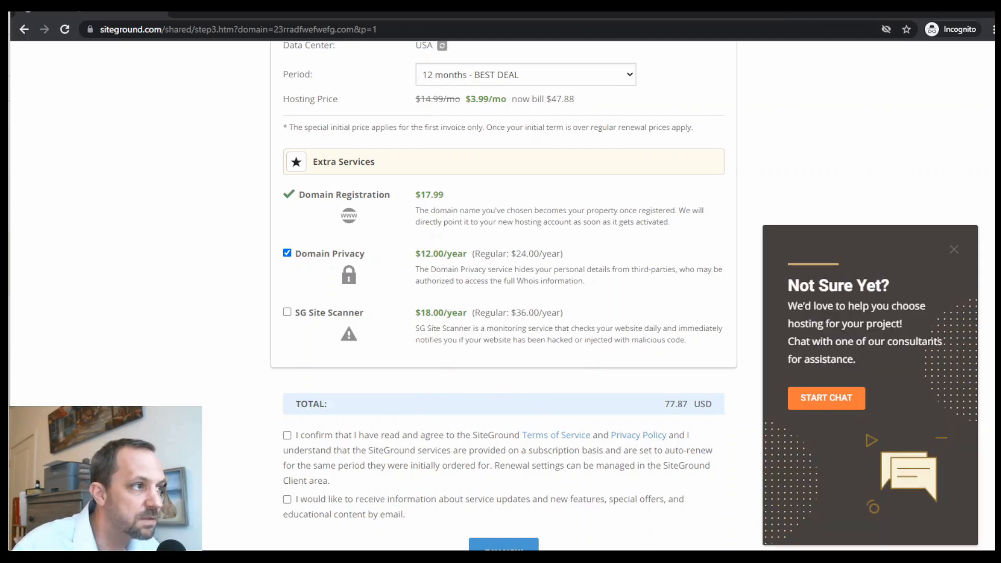
Close the checkout window and switch to the SiteGround My Websites list.
left_click(980, 10)
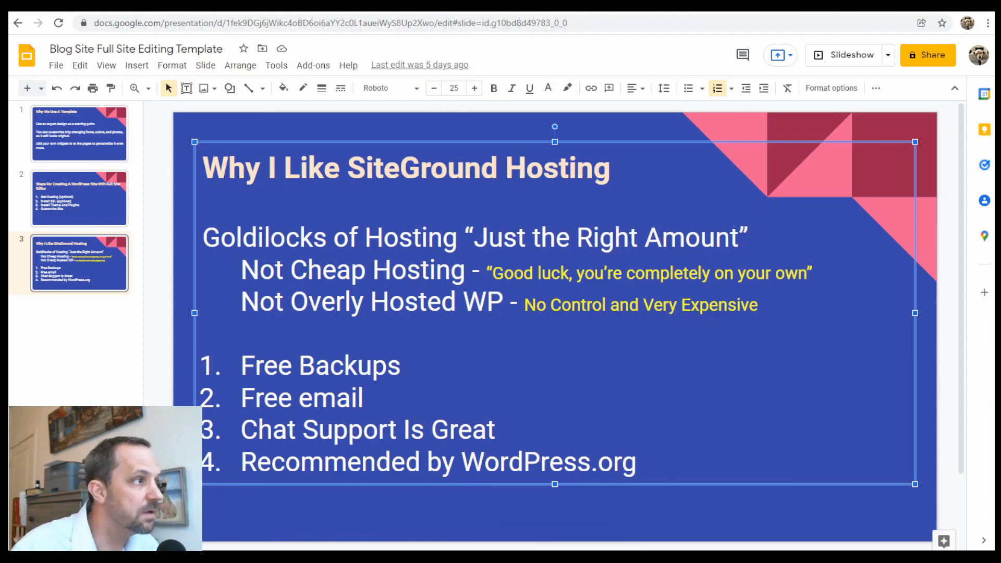
left_click(392, 5)
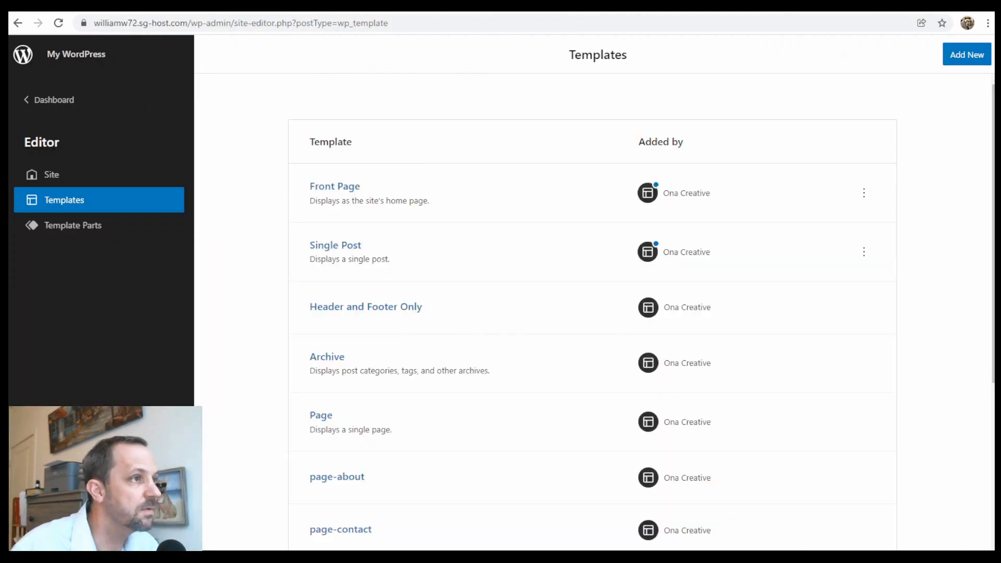
left_click(453, 8)
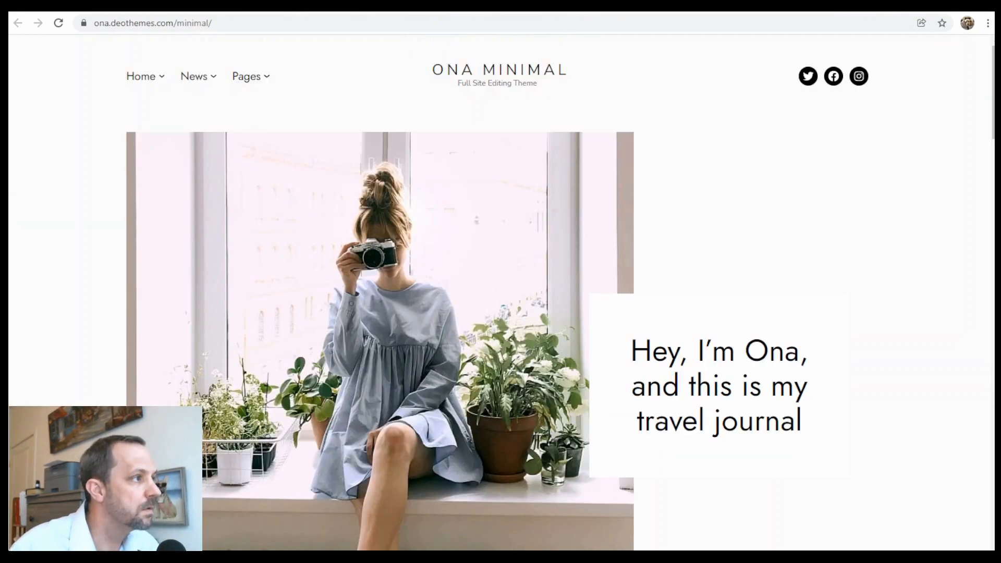
left_click(507, 7)
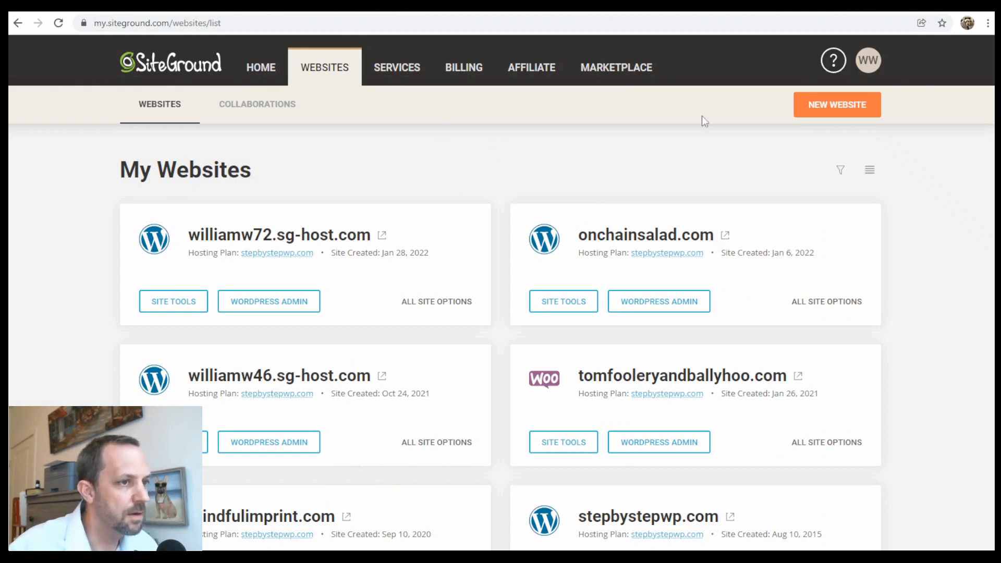
Start a new website on a free temporary sg-host.com domain.
left_click(831, 107)
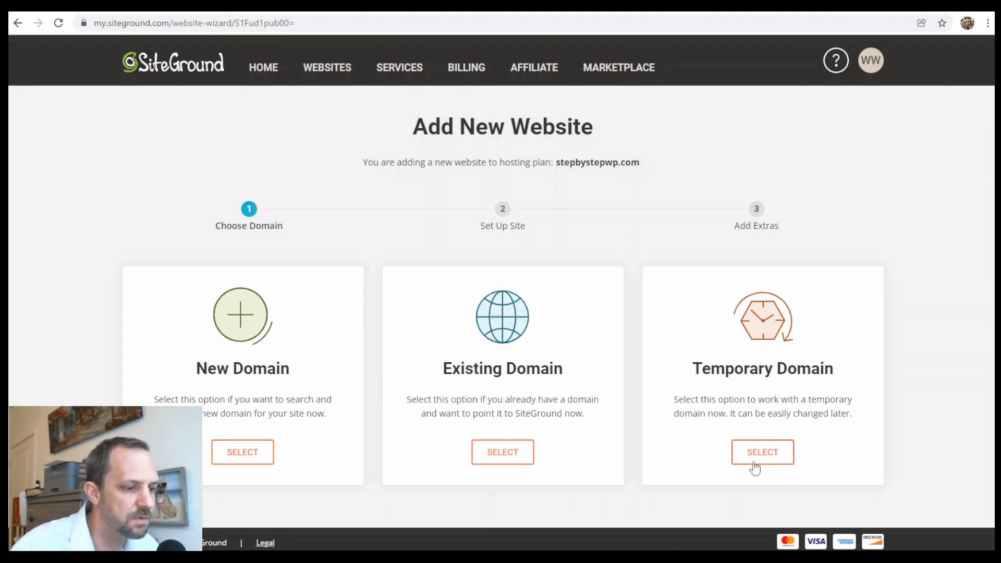
left_click(775, 457)
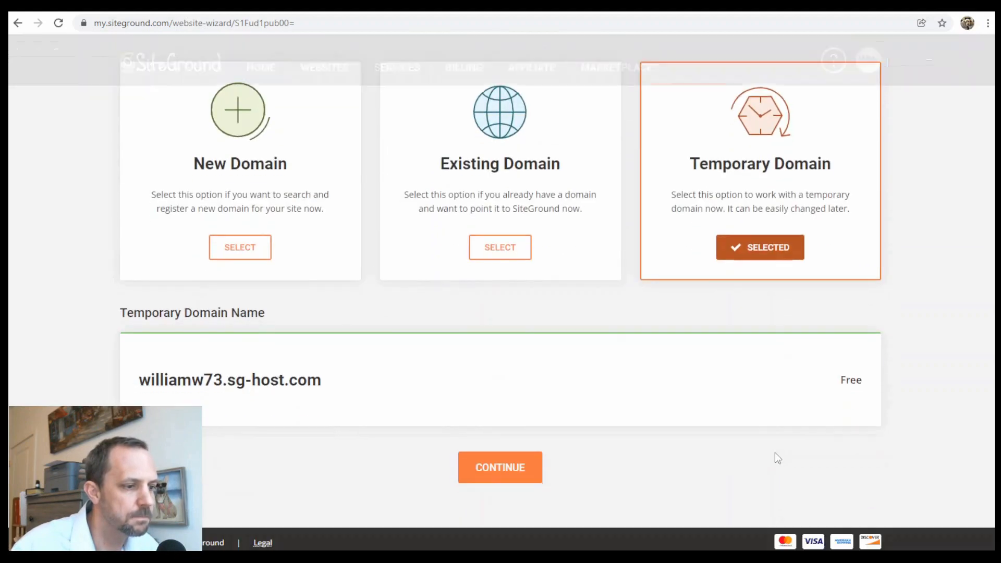
left_click(515, 470)
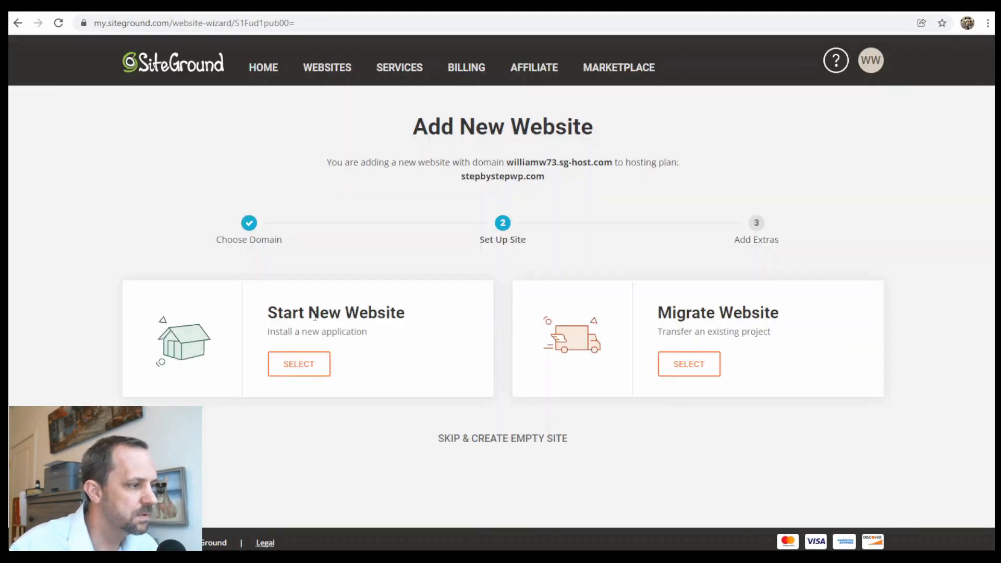
Install a brand-new WordPress site with admin login details and finish the setup.
left_click(299, 364)
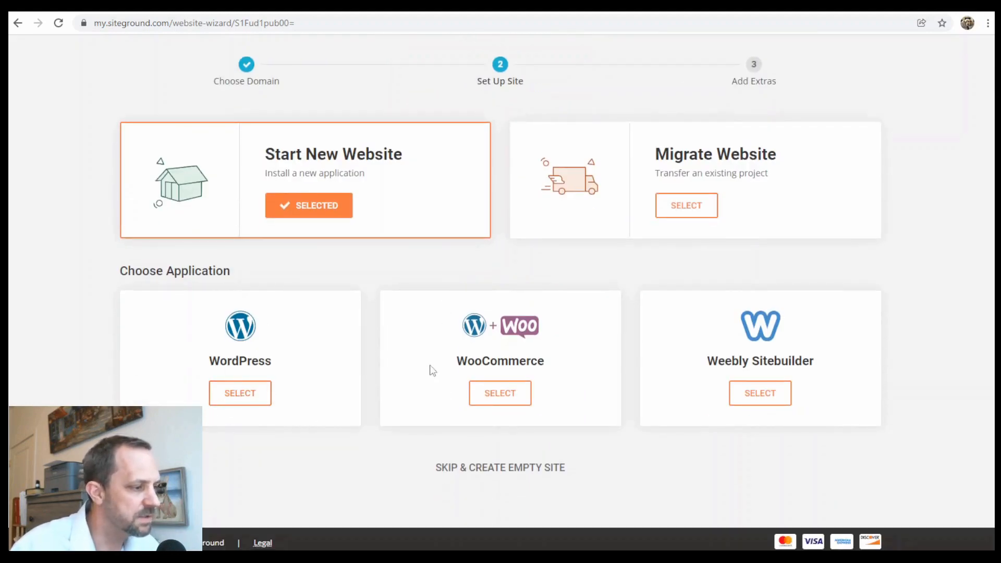
left_click(259, 395)
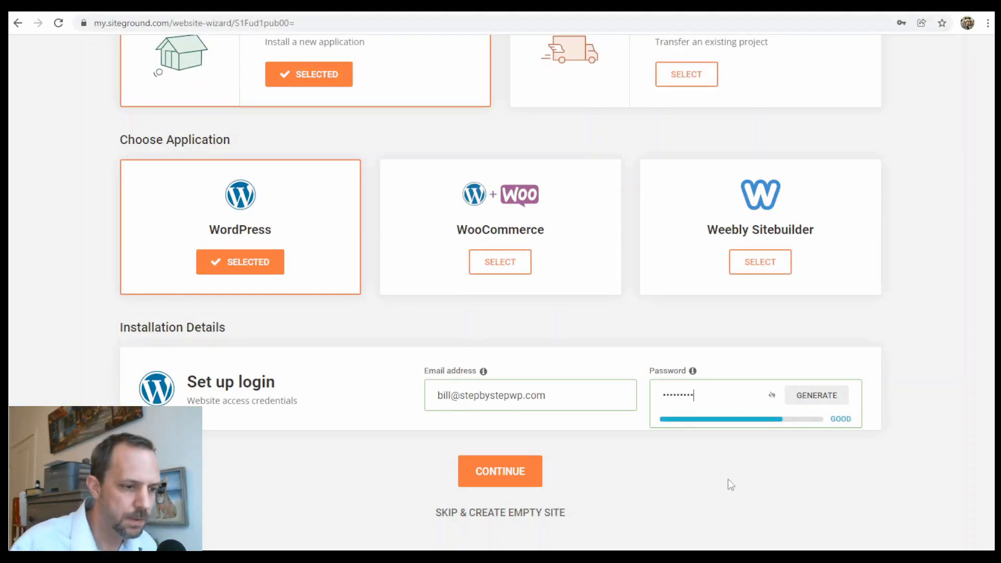
left_click(729, 467)
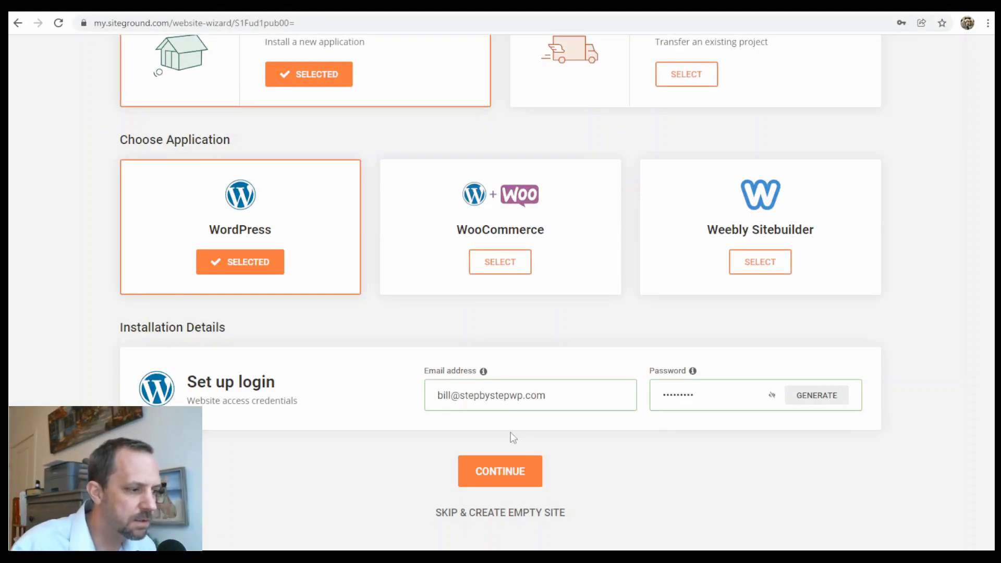
left_click(503, 471)
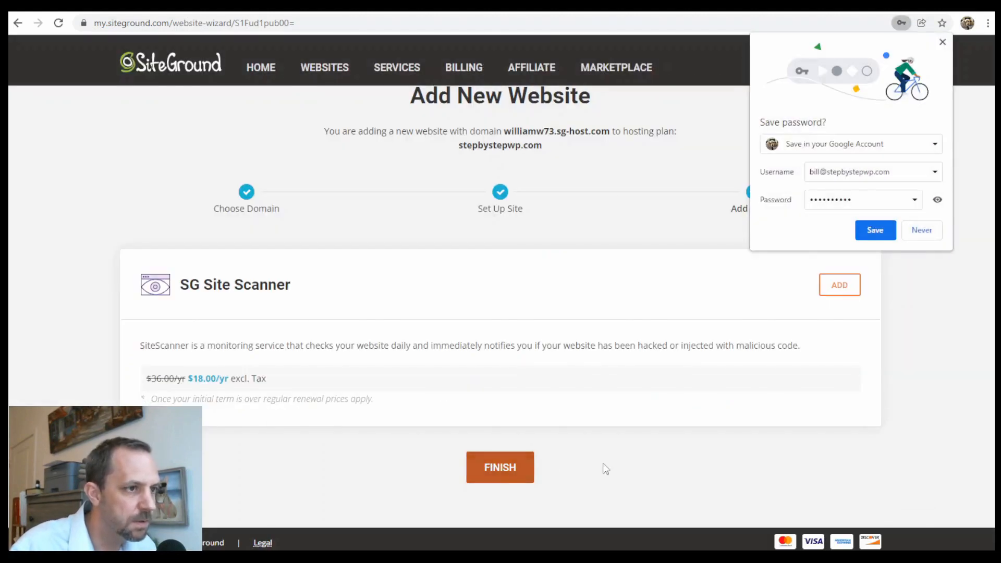
left_click(943, 42)
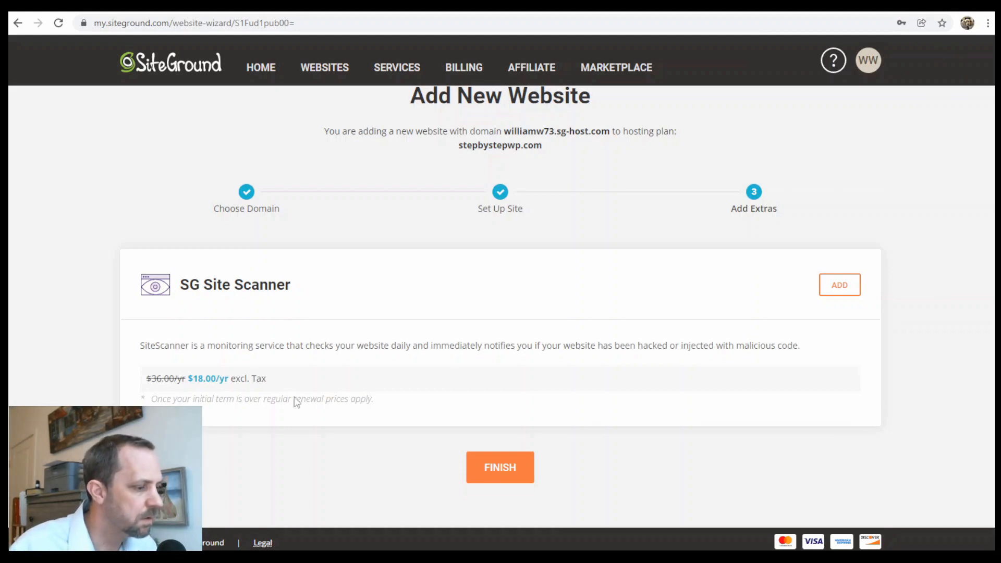
left_click(518, 467)
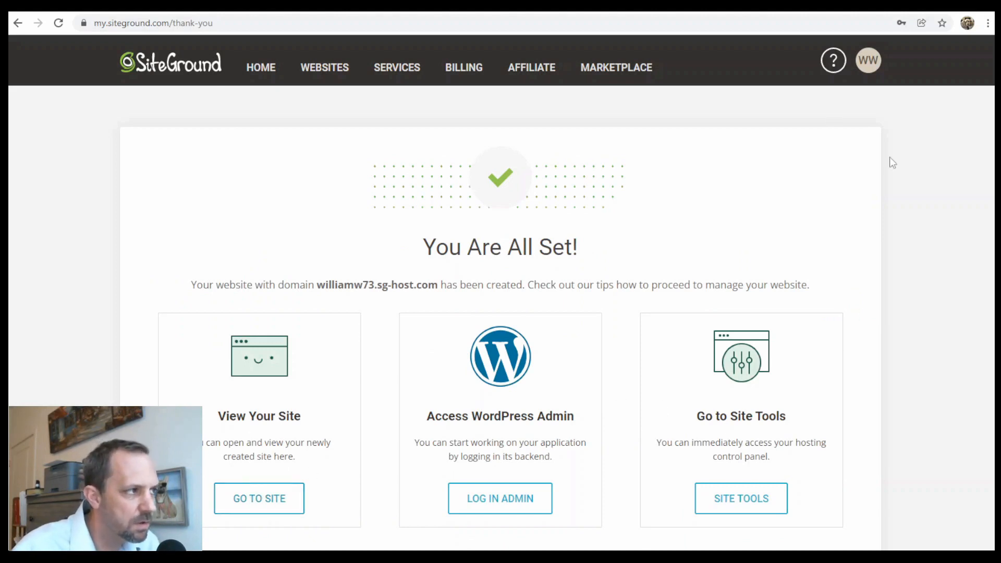
Open the newly created site from the SiteGround Websites list.
left_click(333, 74)
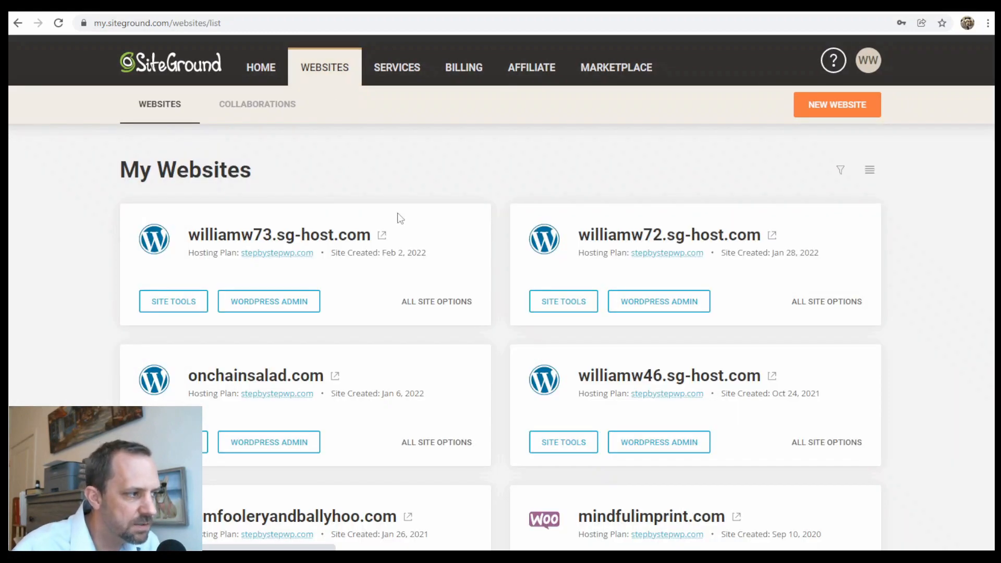
left_click(382, 236)
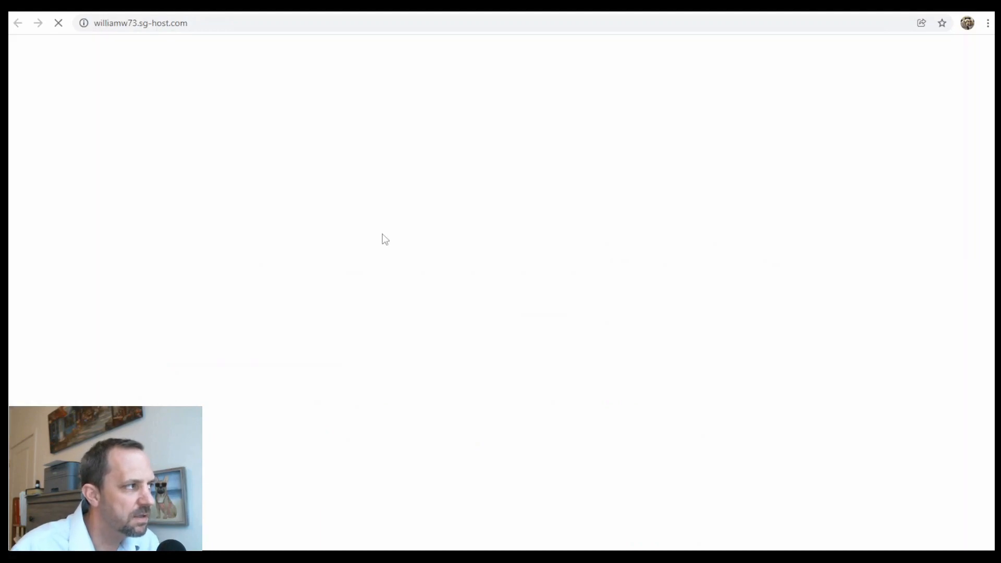
scroll(449, 270, "down", 1)
scroll(454, 269, "up", 1)
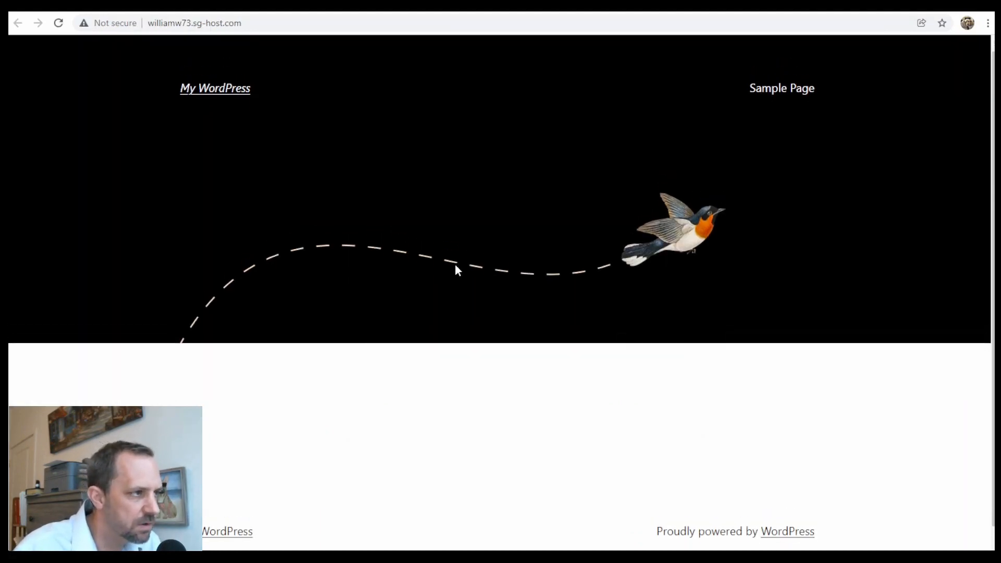
Go to the site's /wp-login.php page to log into WordPress.
left_click(272, 23)
left_click(272, 23)
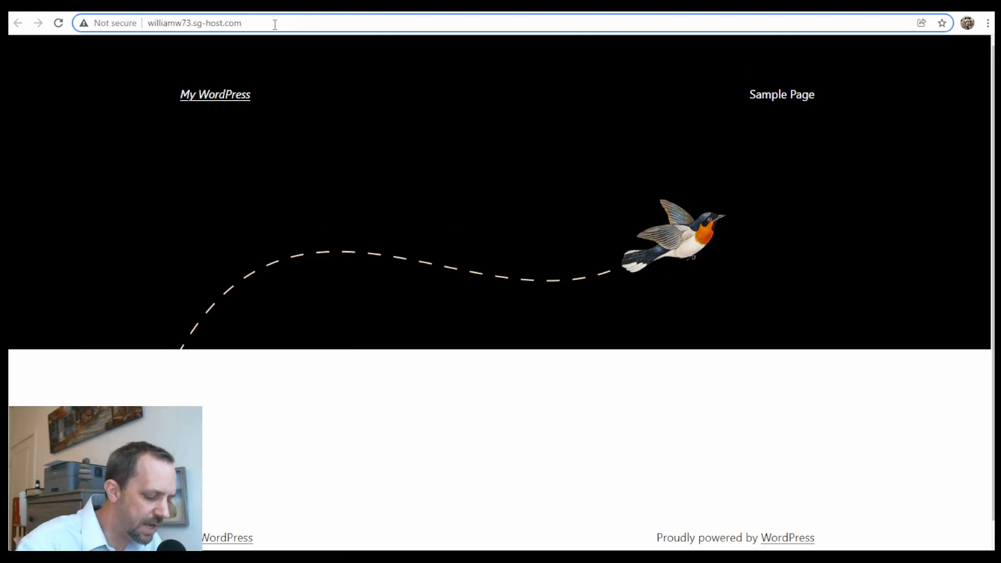
type("/w")
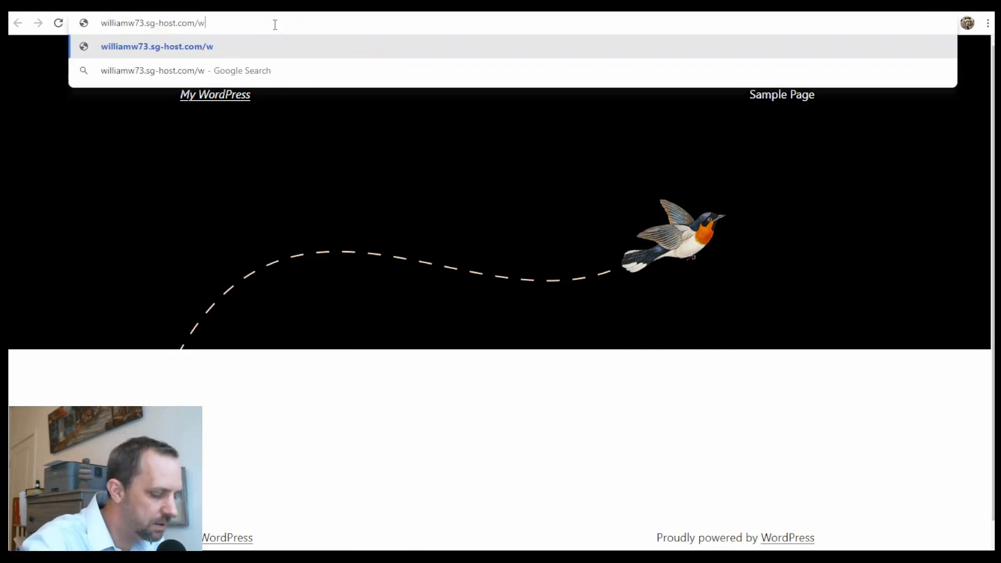
type("p-")
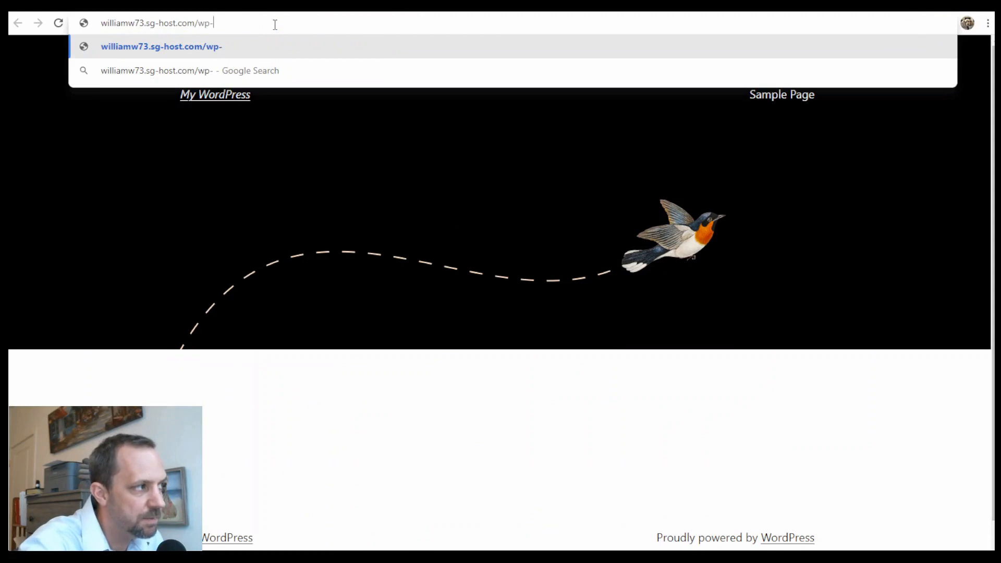
type("login")
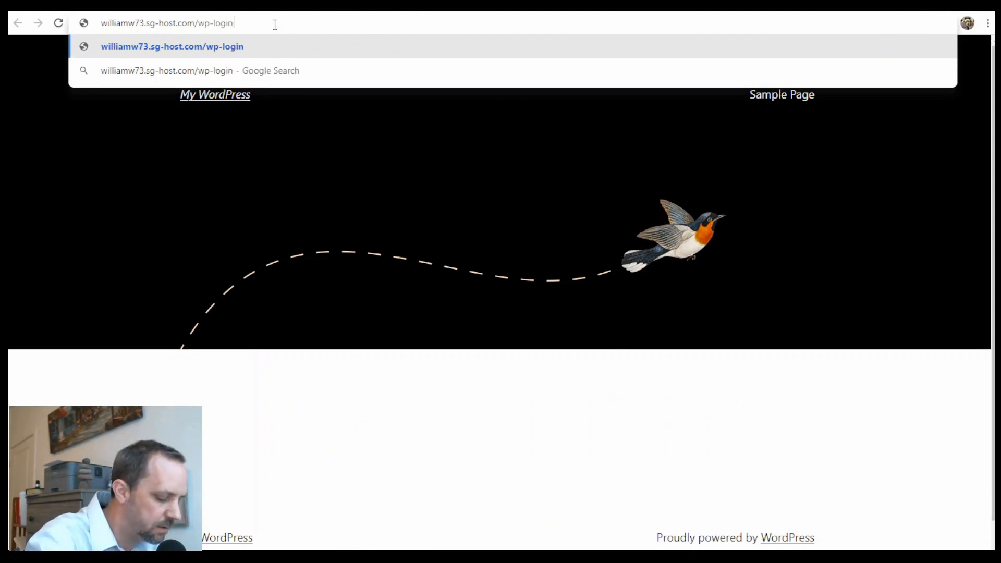
type(".php")
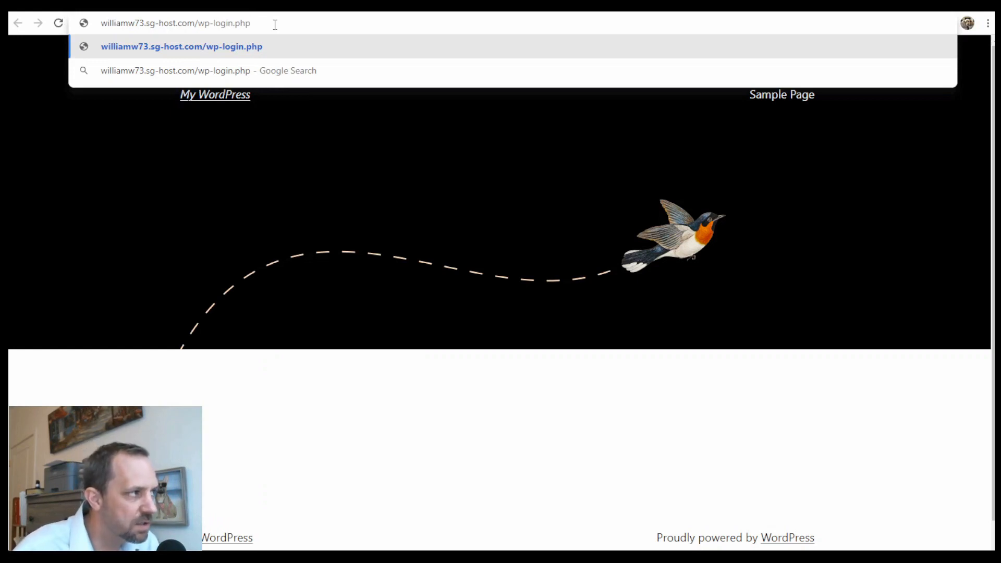
key("Return")
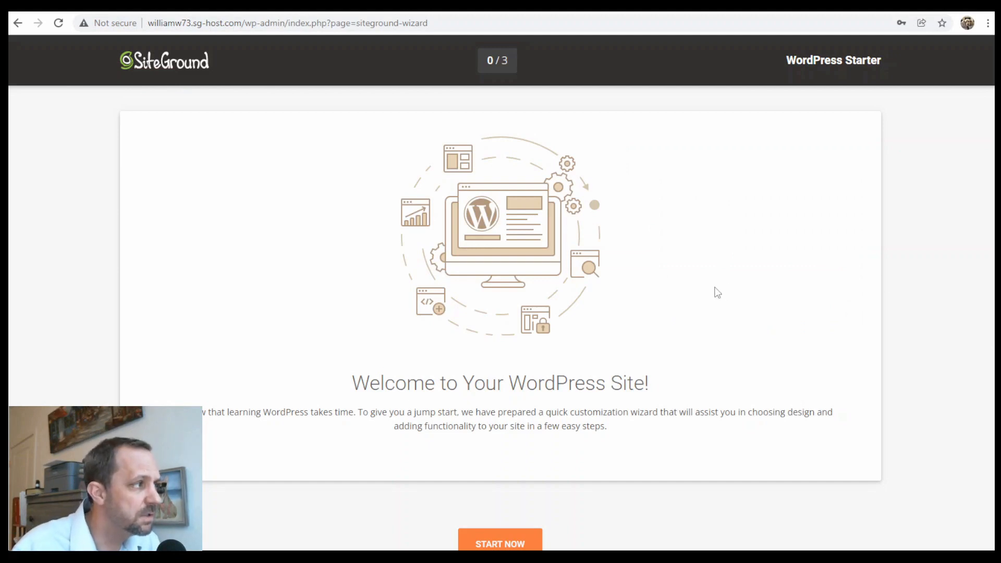
Exit the starter wizard and view the three active SiteGround plugins under Installed Plugins.
scroll(915, 255, "down", 1)
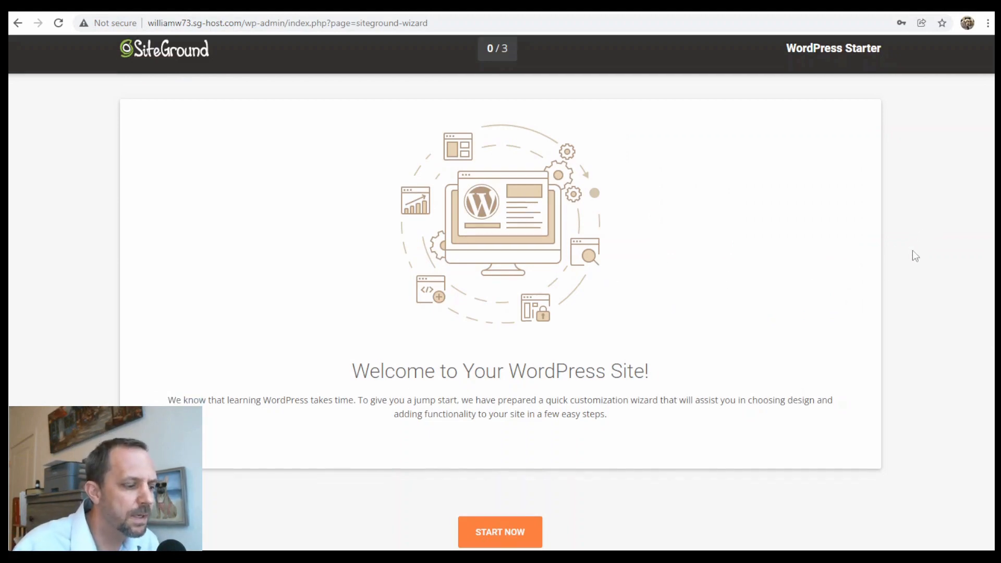
scroll(916, 255, "down", 1)
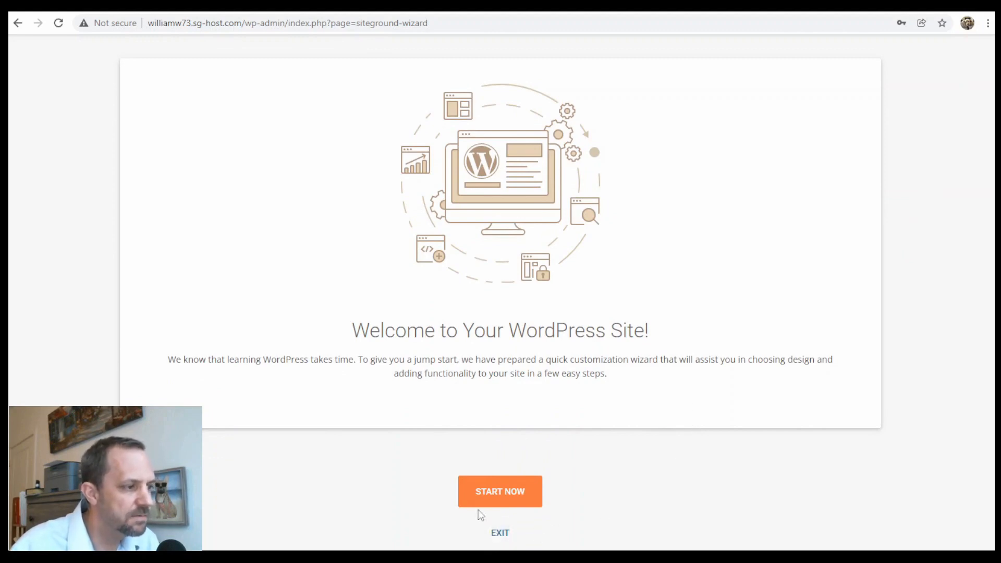
left_click(484, 485)
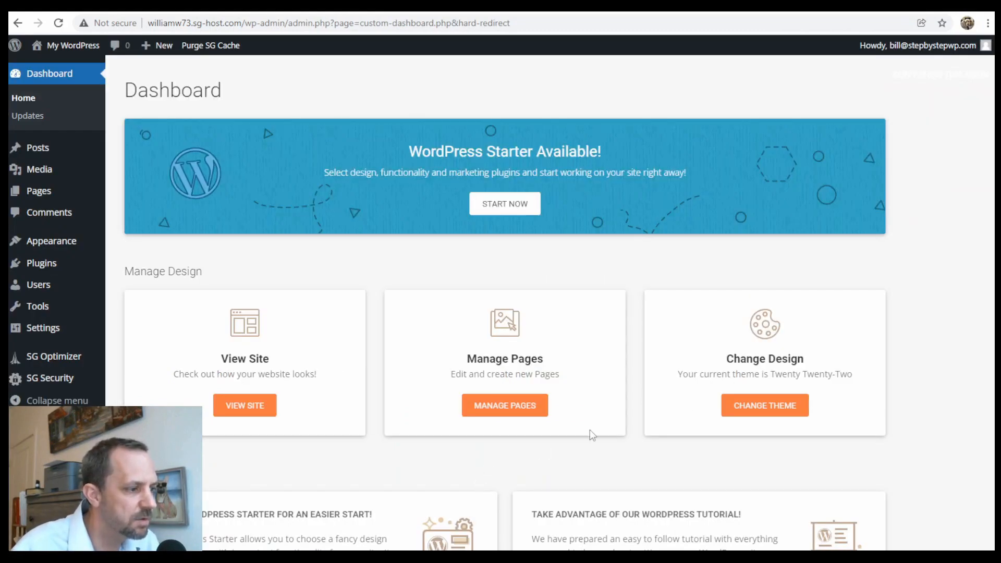
mouse_move(45, 264)
left_click(45, 265)
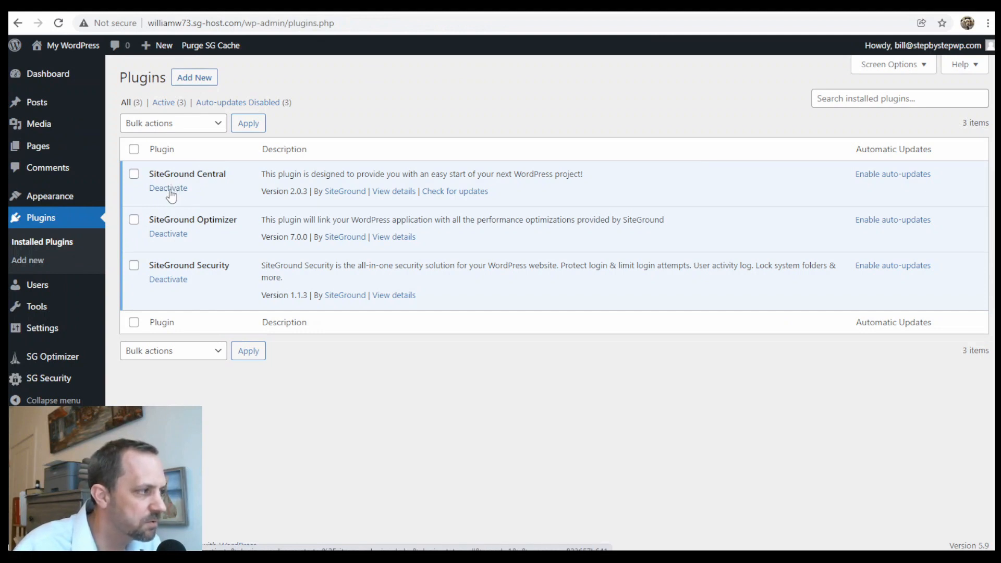
Deactivate SiteGround Central and return to the hosting account's website list.
left_click(169, 189)
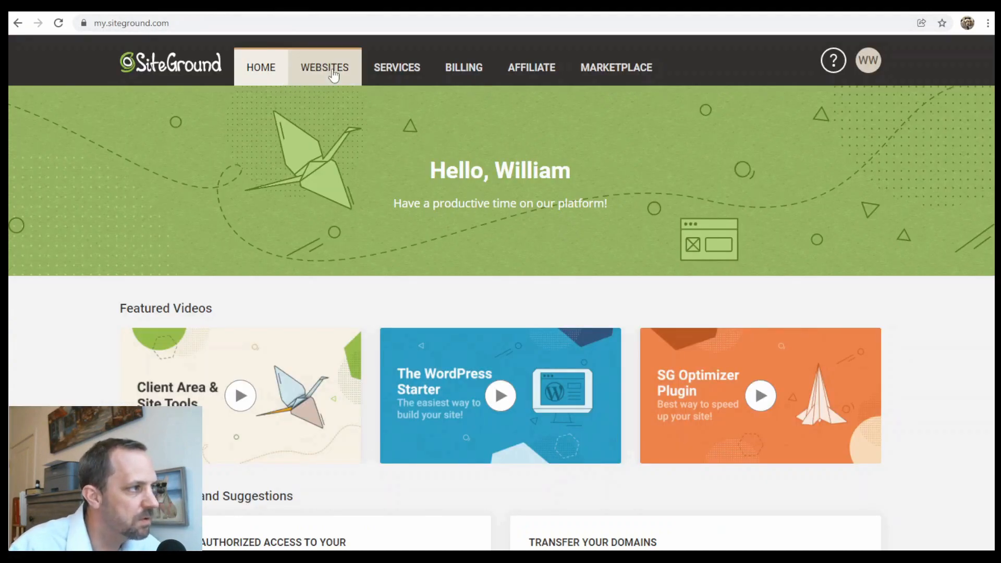
left_click(333, 75)
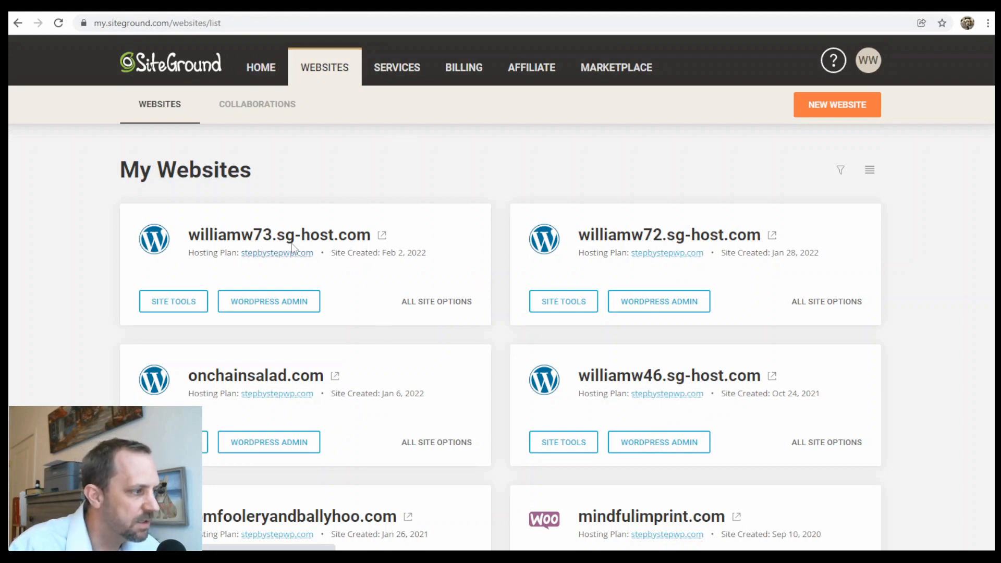
Install a Let's Encrypt certificate through Site Tools > Security > SSL Manager.
left_click(189, 308)
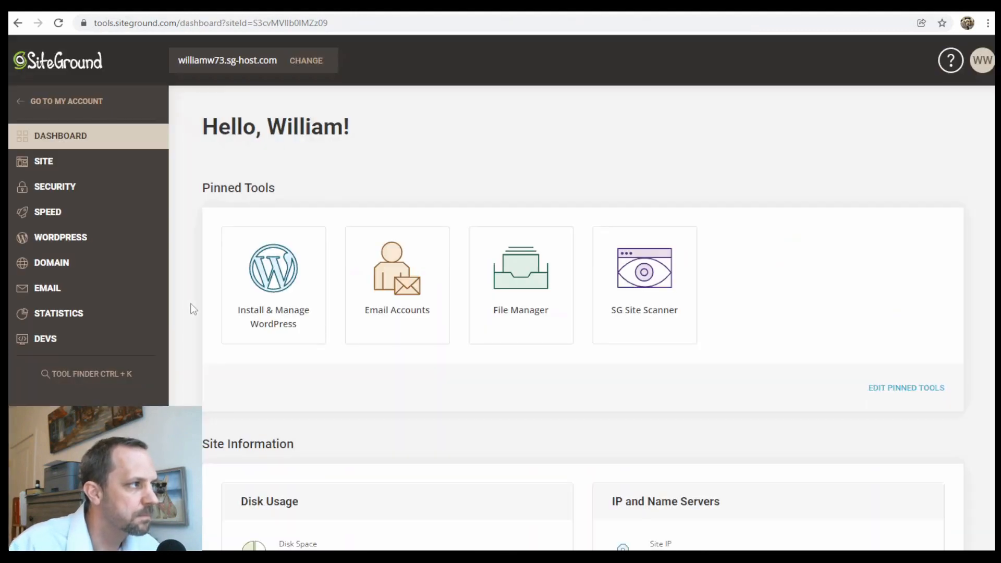
left_click(88, 194)
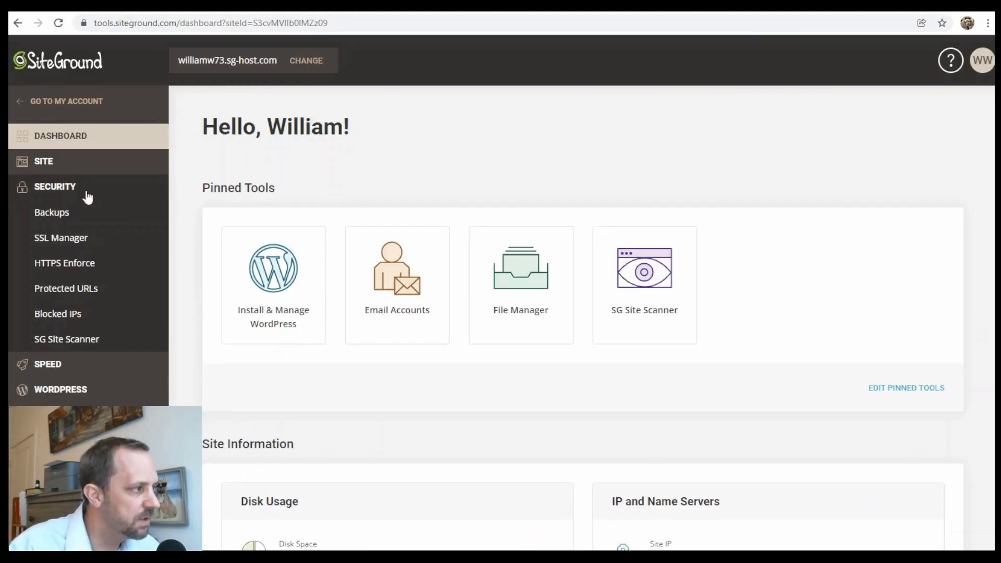
left_click(70, 241)
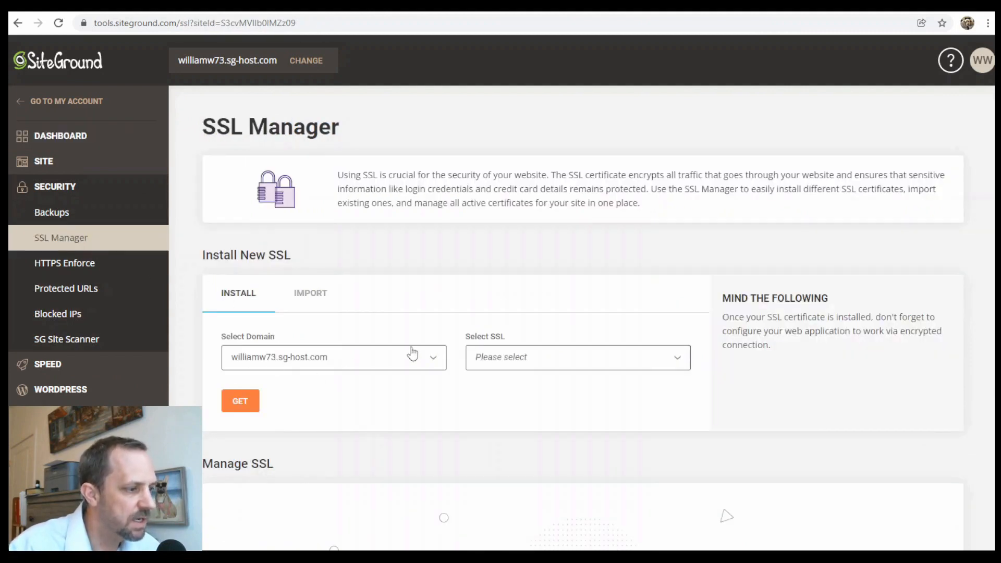
left_click(507, 359)
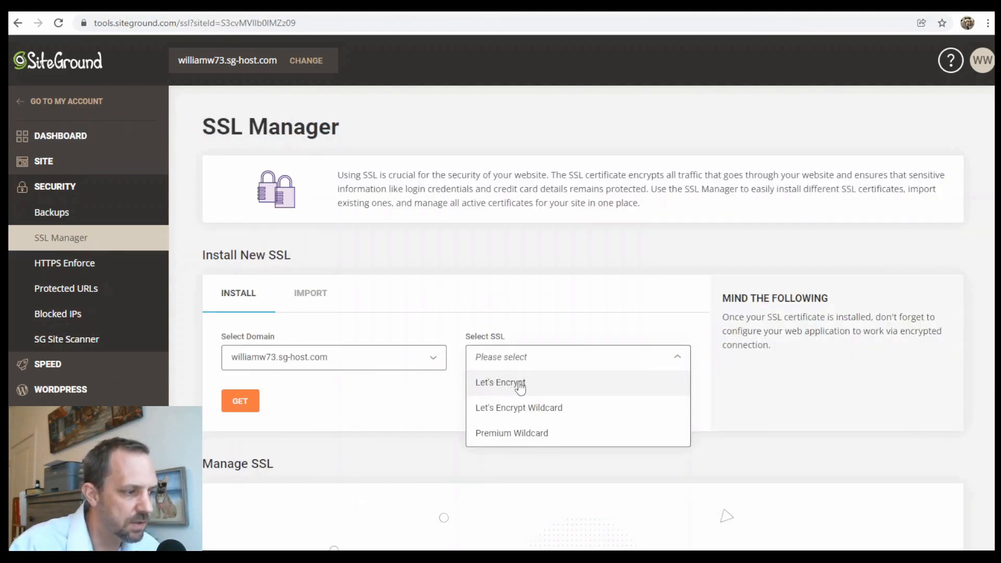
left_click(534, 385)
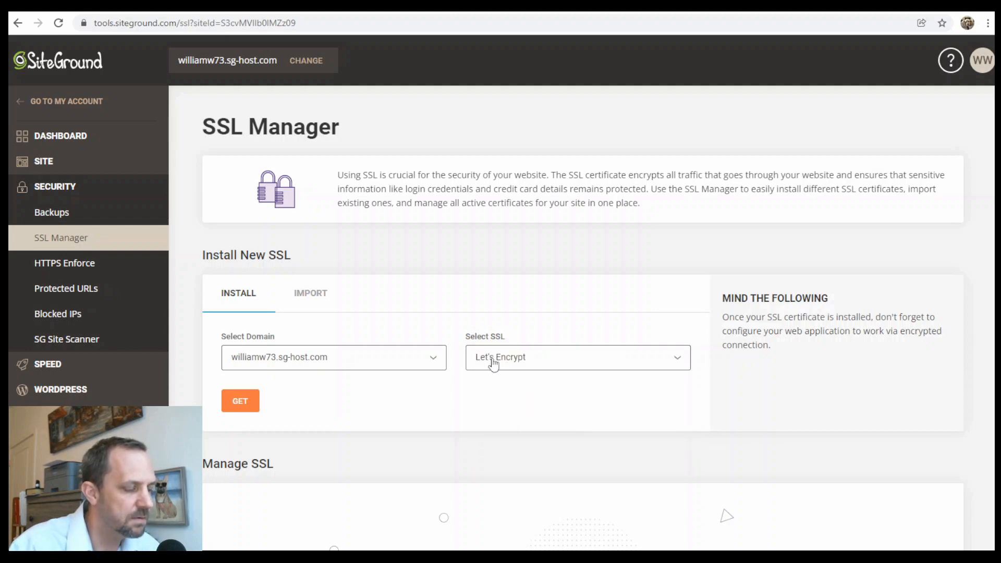
left_click(246, 406)
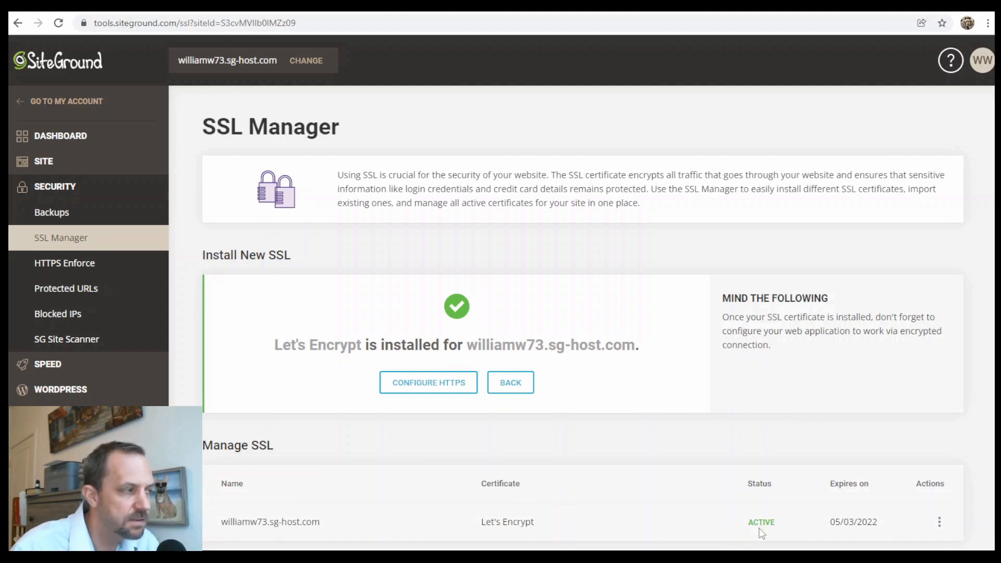
Return to WordPress and open Settings > General.
left_click(332, 11)
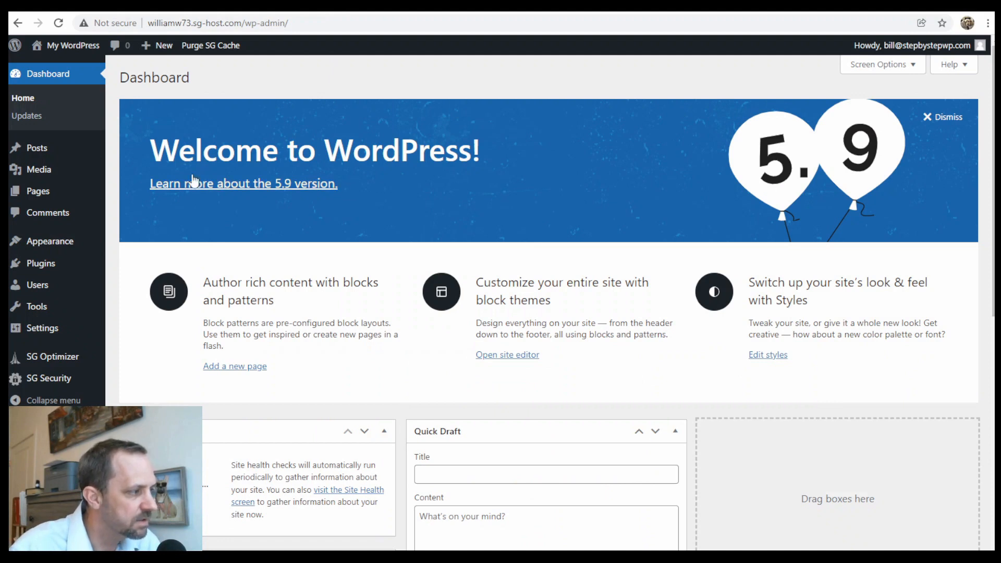
mouse_move(51, 335)
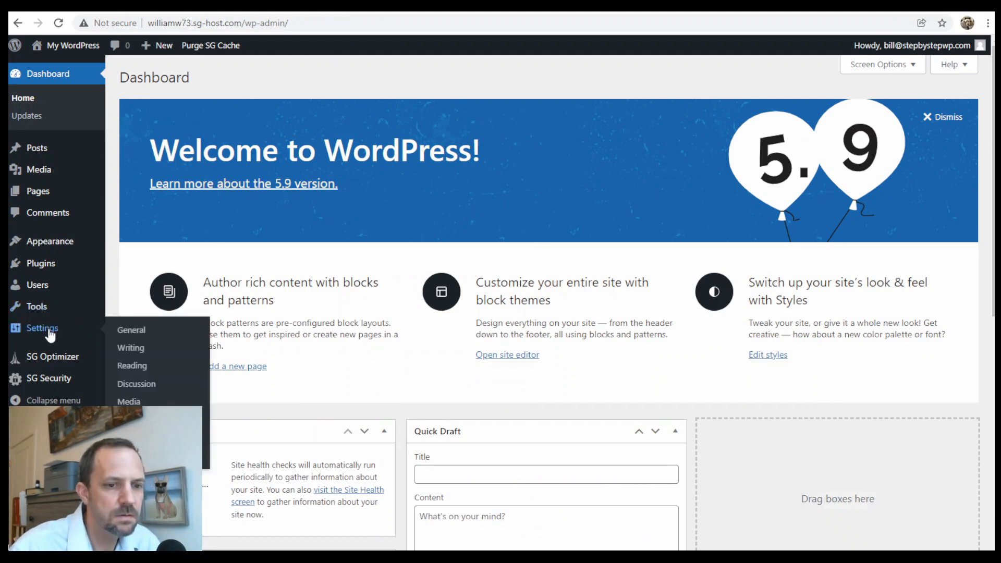
left_click(134, 333)
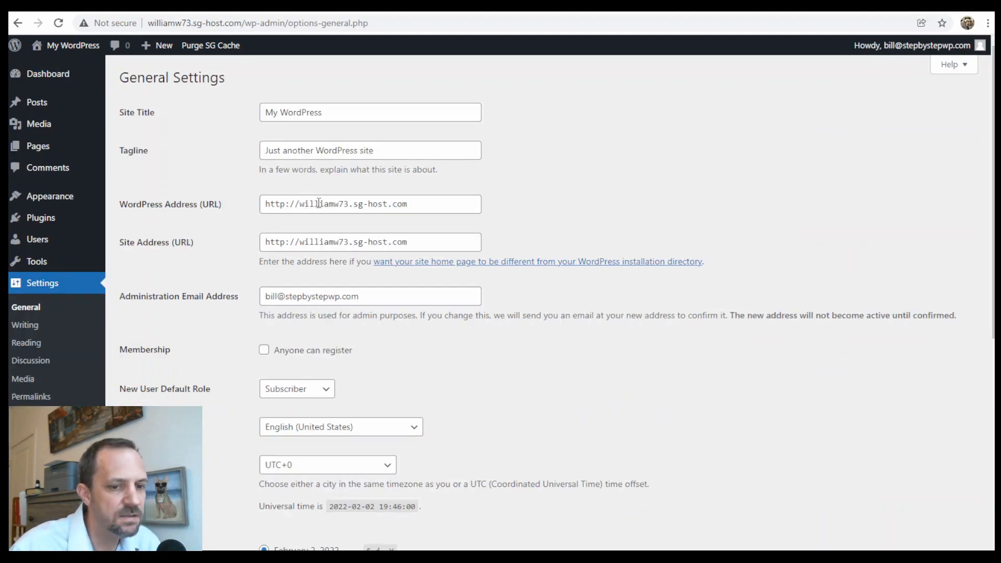
Change both the WordPress Address and Site Address from http to https.
left_click(285, 205)
type("s")
left_click(284, 241)
type("s")
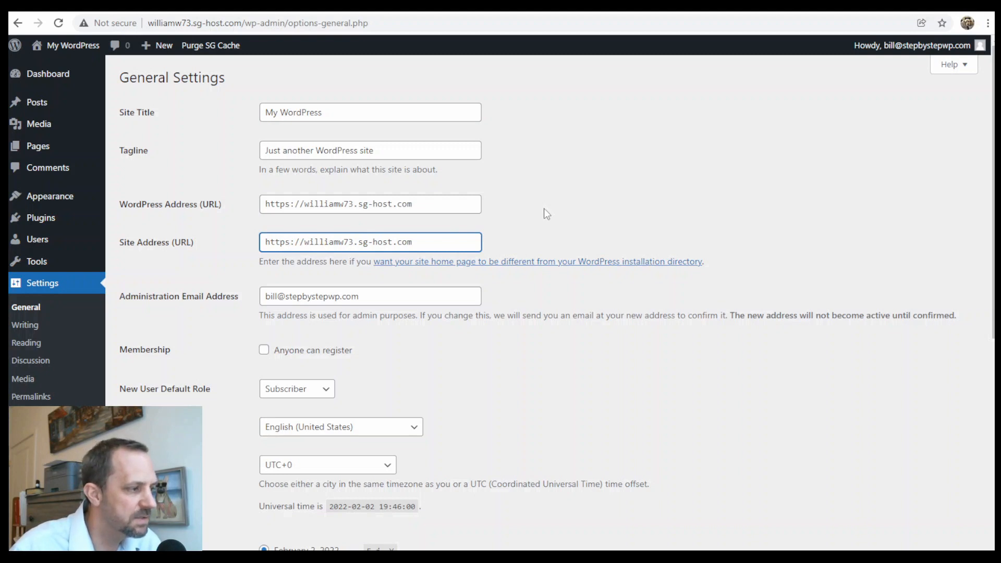
scroll(543, 214, "down", 6)
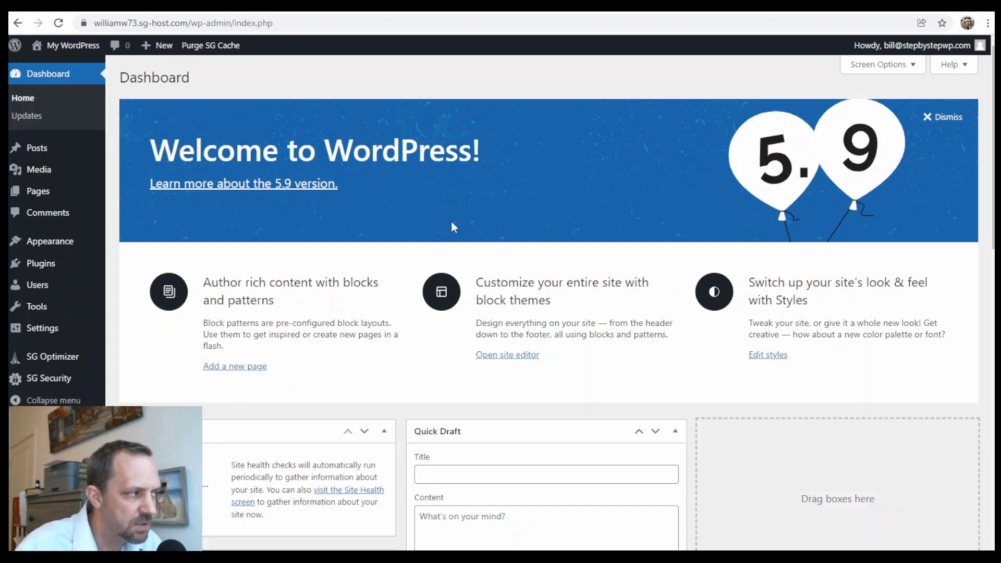
Search the theme directory for 'ona', then install and activate the Ona theme.
mouse_move(32, 242)
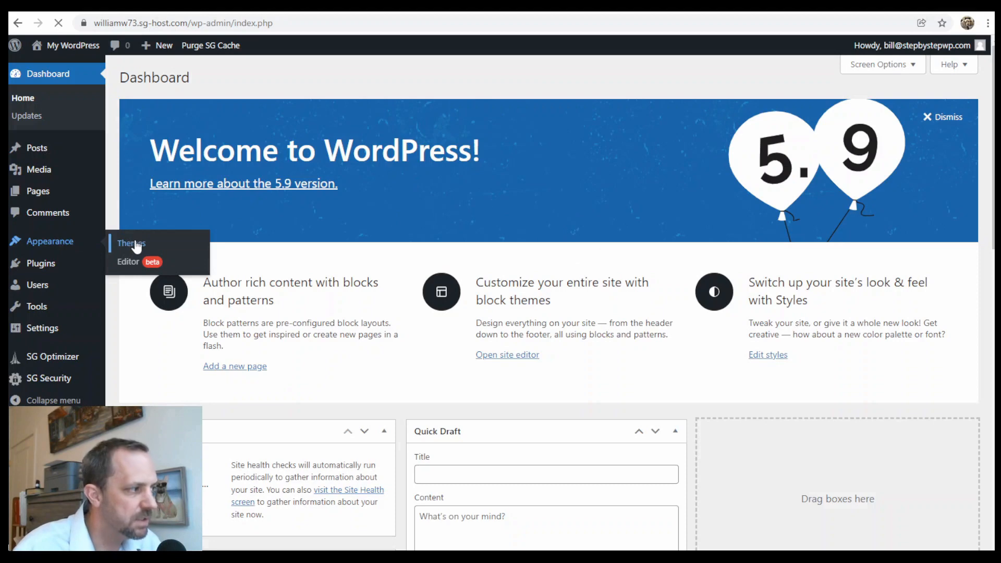
left_click(133, 245)
left_click(238, 79)
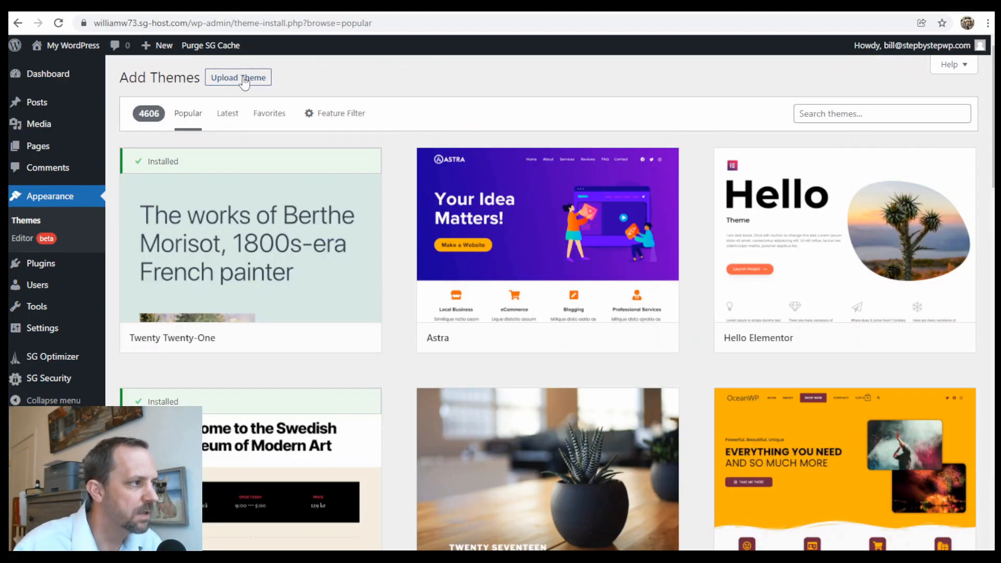
left_click(835, 115)
type("ona")
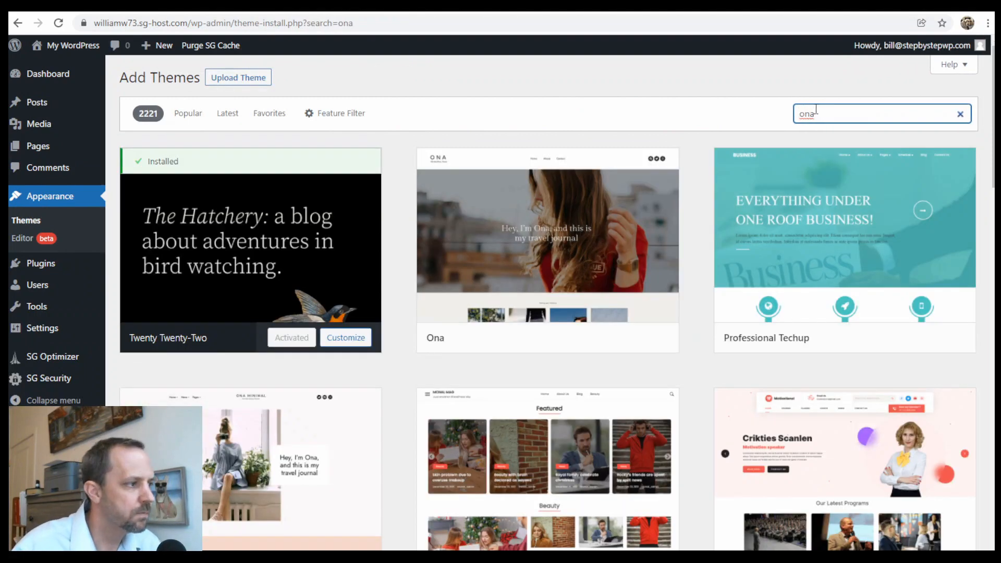
mouse_move(576, 256)
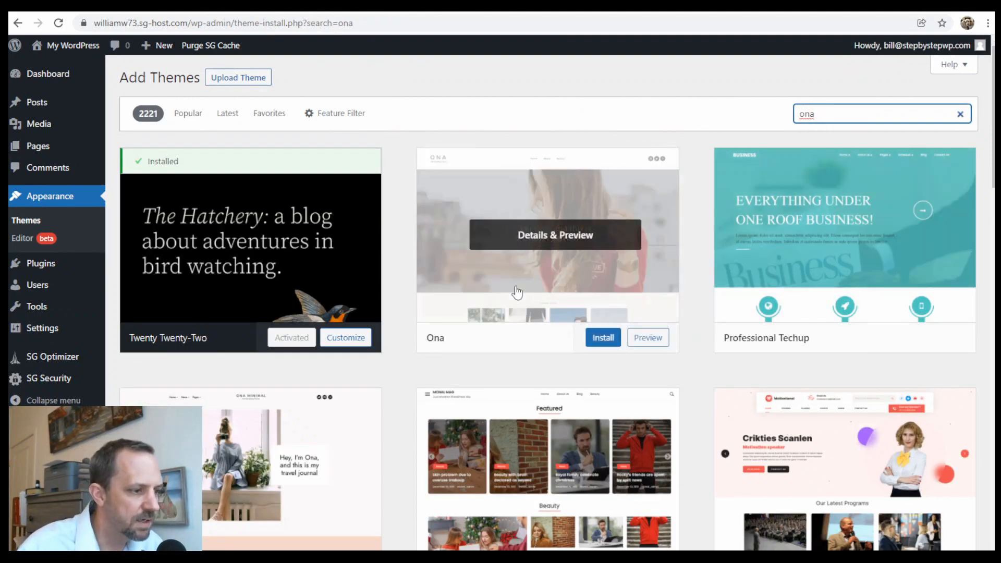
left_click(606, 338)
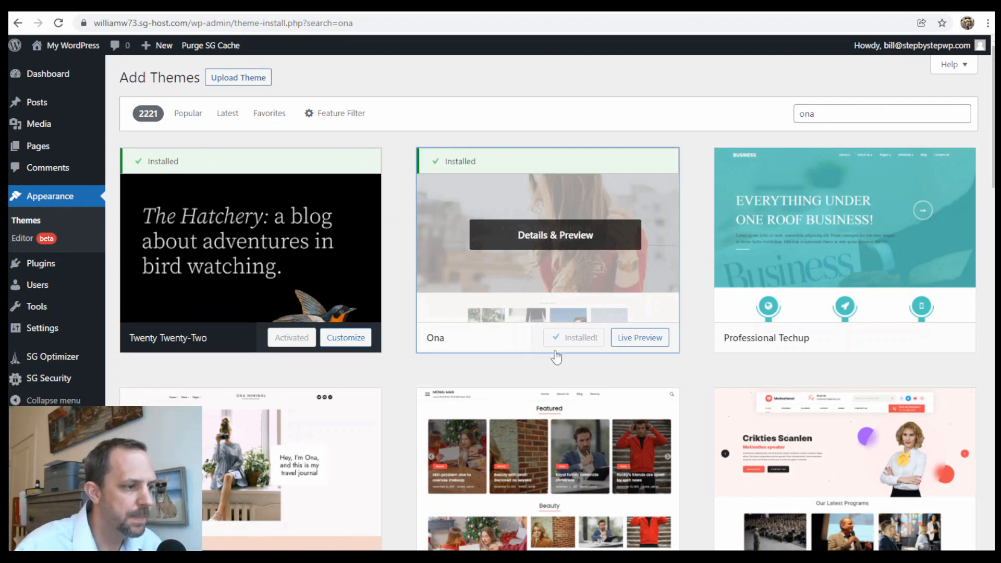
left_click(579, 338)
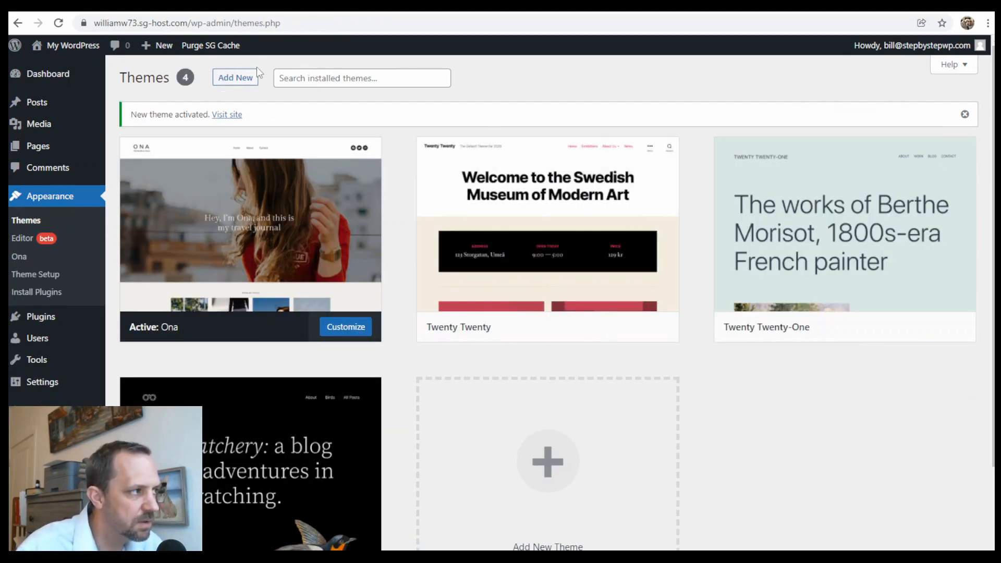
Filter new themes by Full Site Editing (47 results), then return to Installed Plugins.
left_click(239, 81)
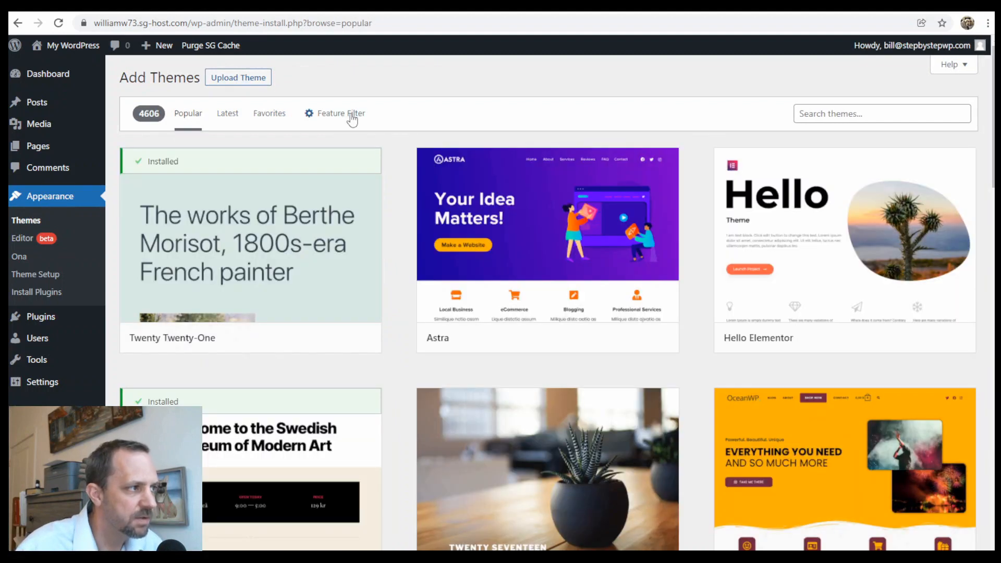
left_click(336, 117)
scroll(467, 337, "down", 2)
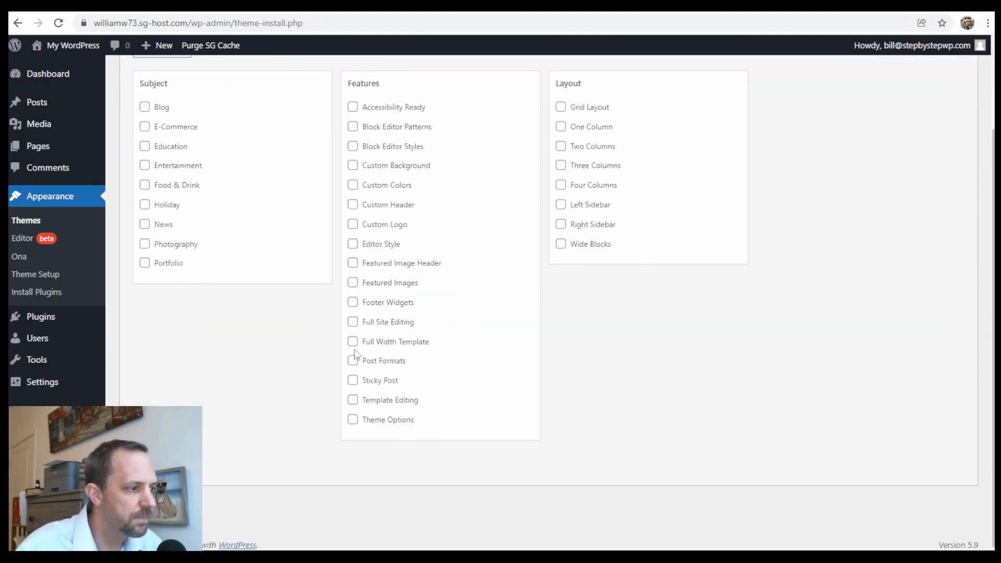
left_click(354, 323)
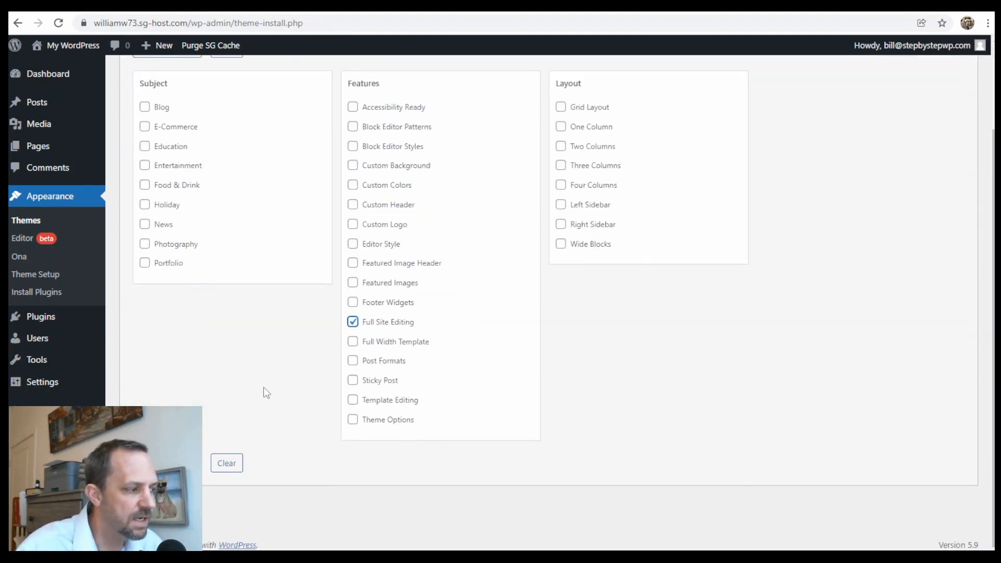
left_click(167, 463)
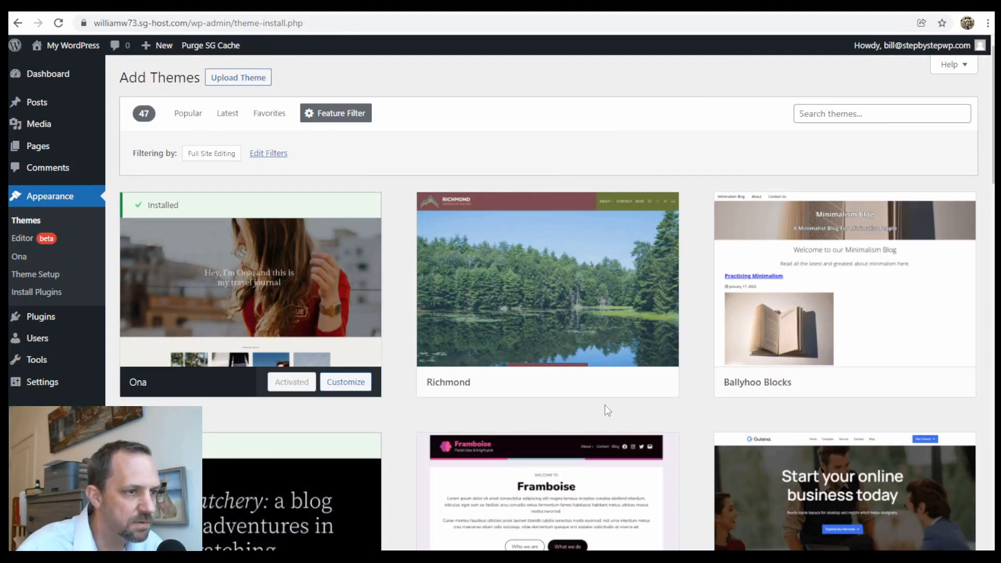
scroll(618, 407, "down", 6)
scroll(618, 407, "down", 20)
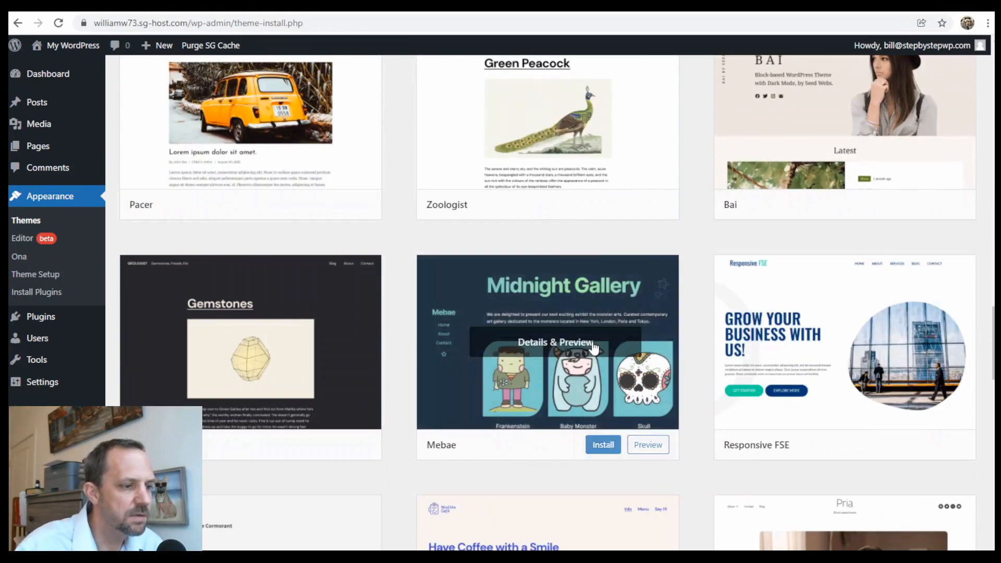
scroll(600, 350, "up", 20)
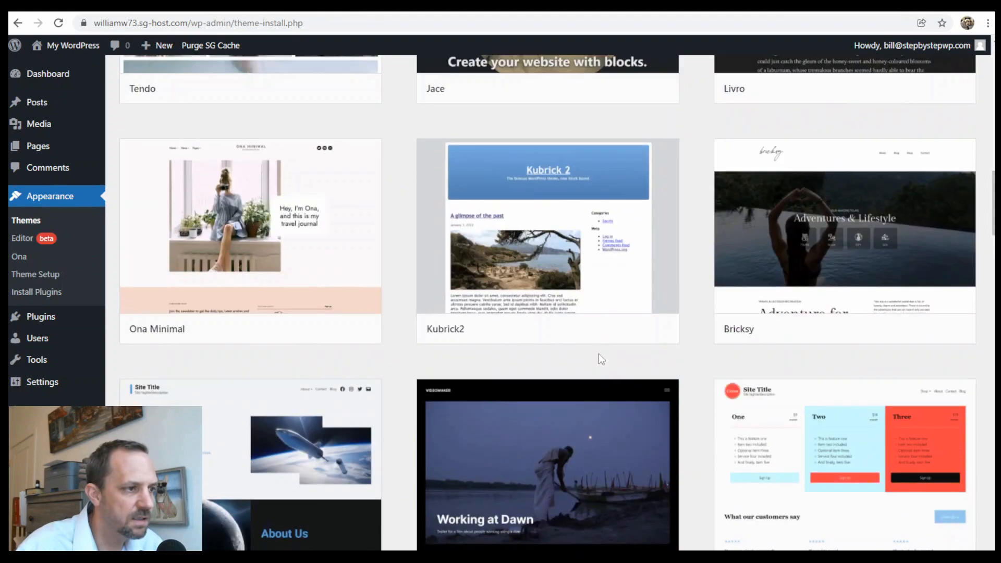
scroll(620, 354, "up", 4)
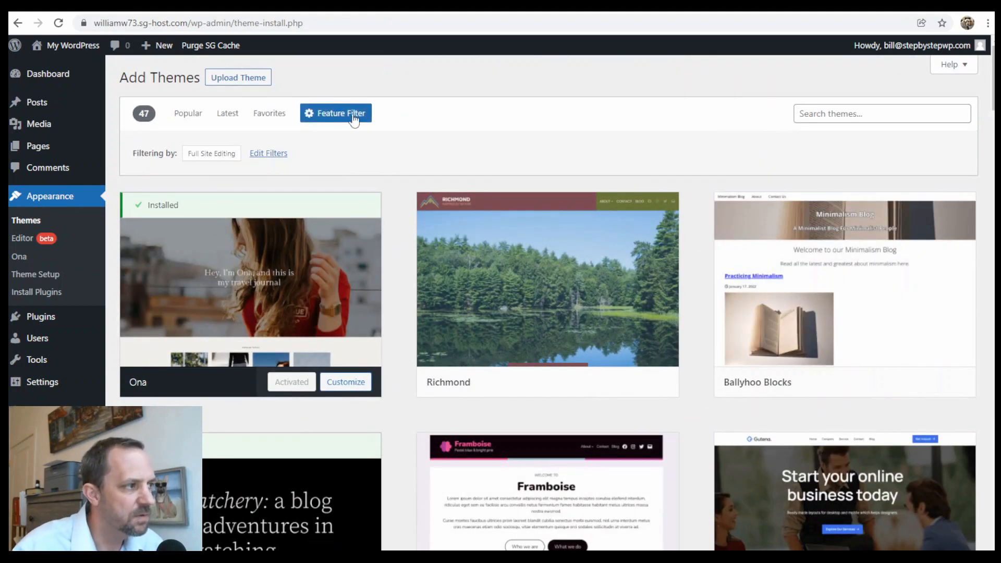
left_click(39, 323)
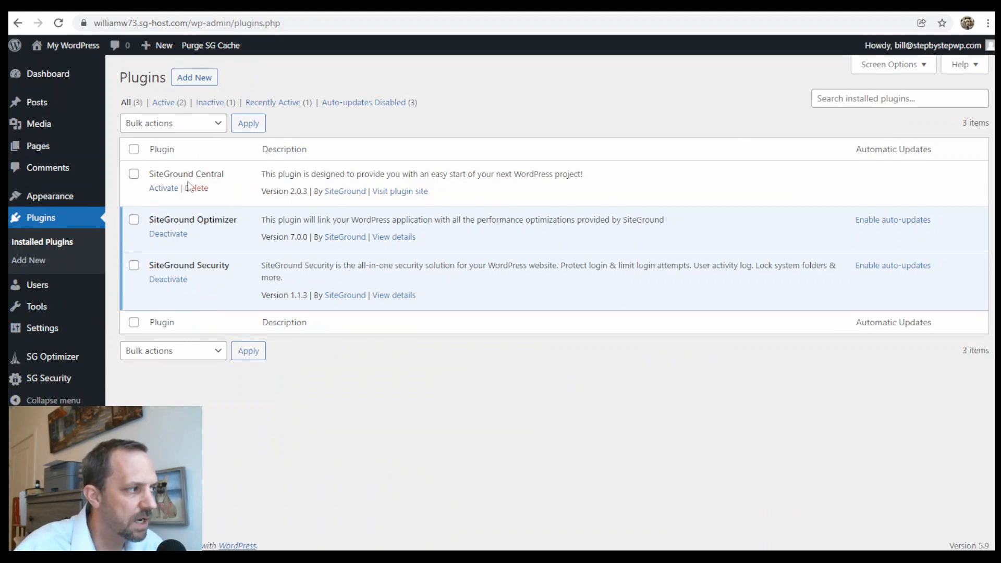
Open the Ona Theme Setup wizard from the Appearance menu.
mouse_move(58, 200)
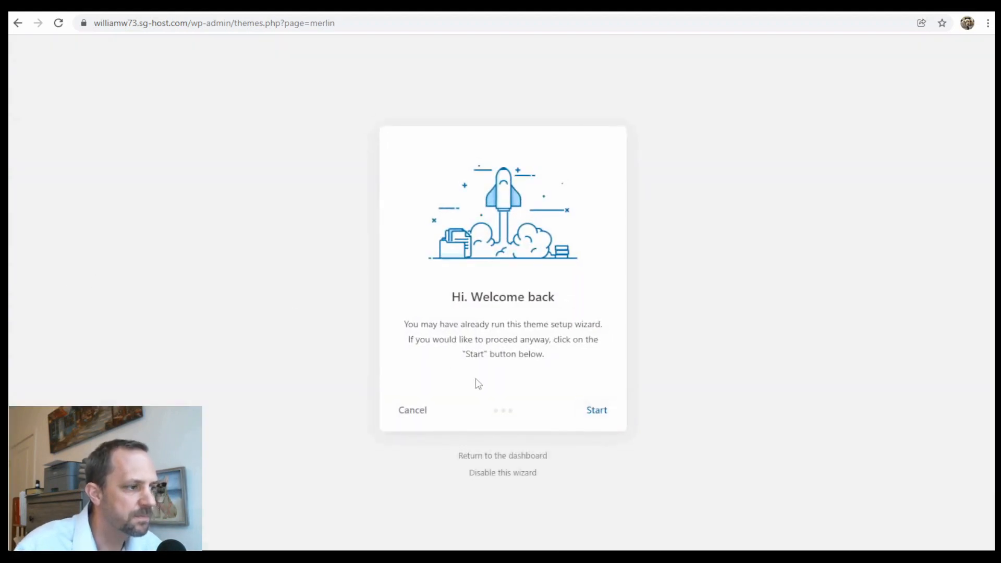
Rerun the Ona setup and skip installing MailChimp for WordPress.
left_click(597, 412)
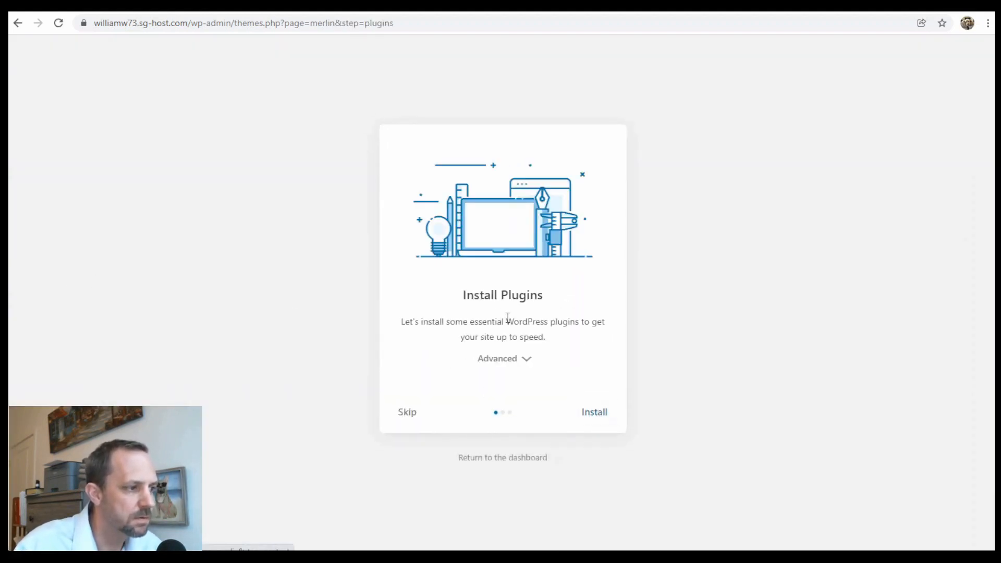
left_click(524, 359)
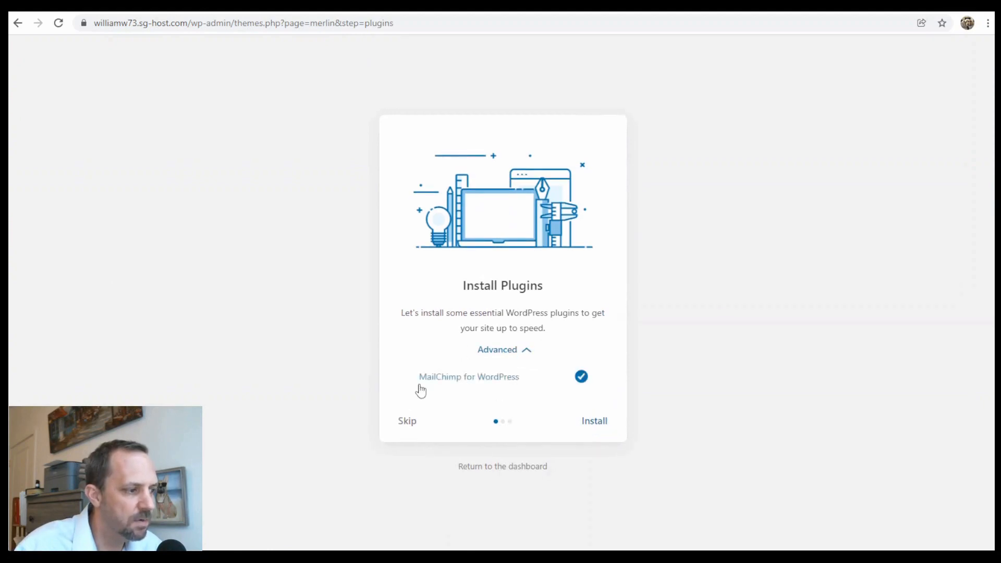
left_click(581, 377)
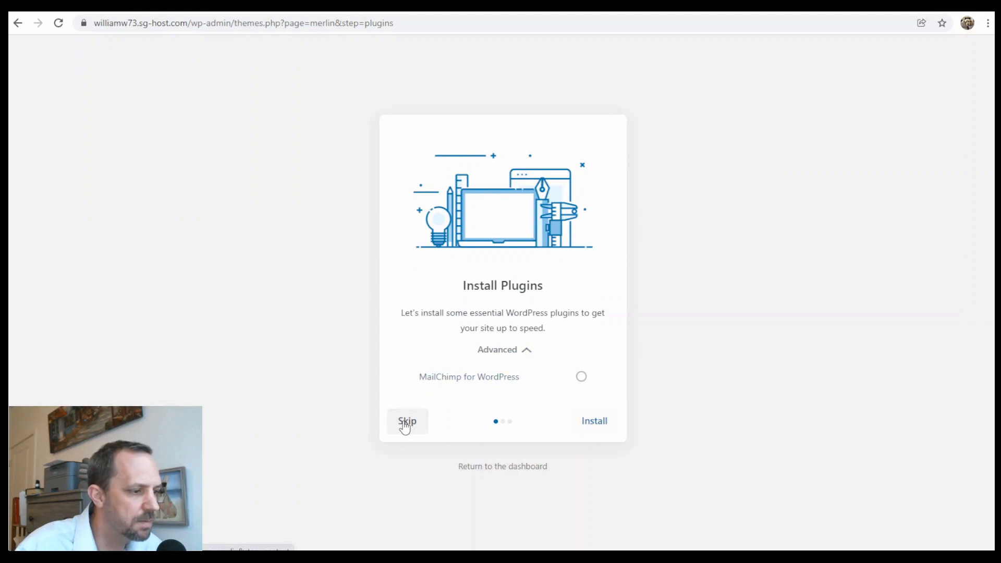
left_click(596, 420)
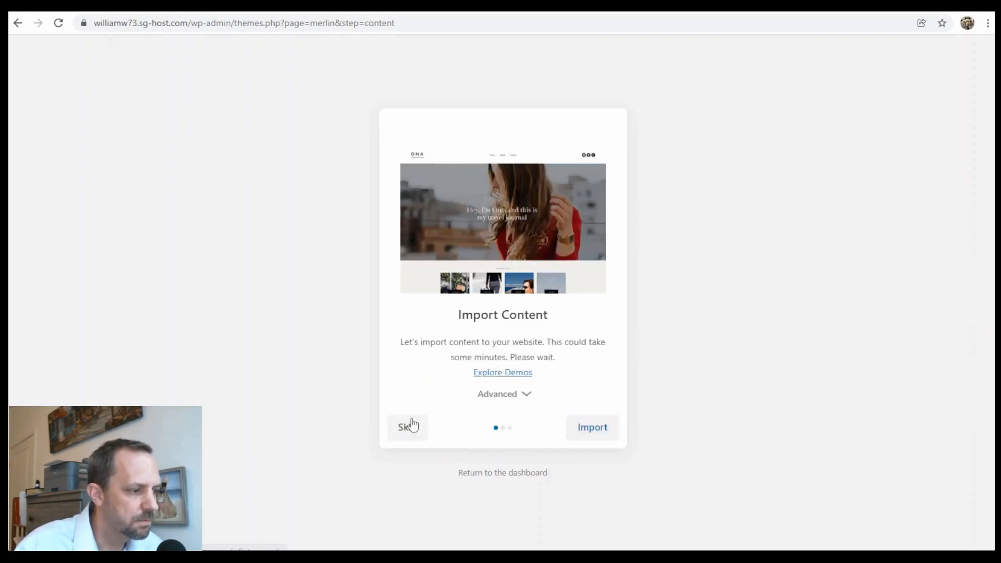
Import the demo content, then leave the wizard for the dashboard.
left_click(597, 430)
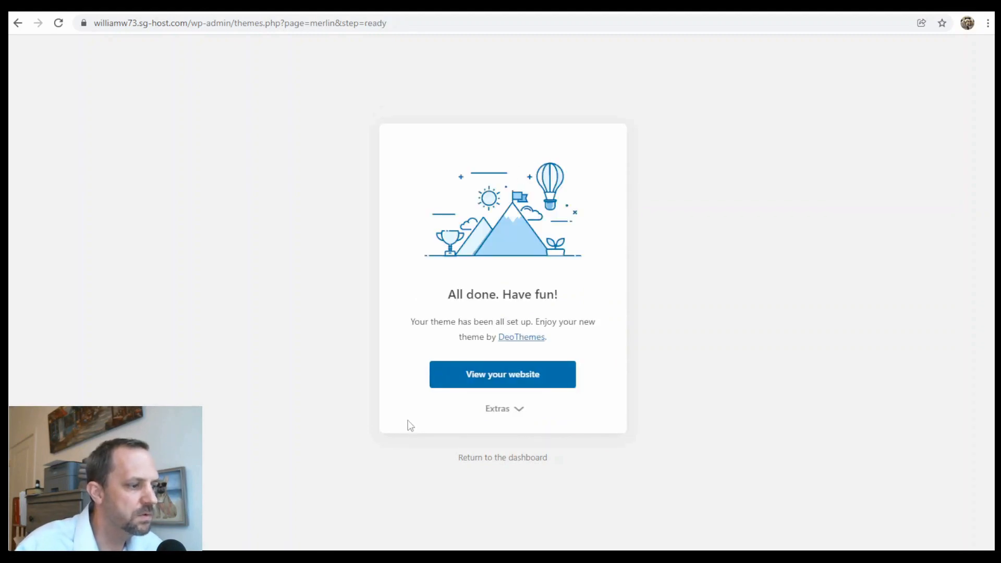
left_click(504, 411)
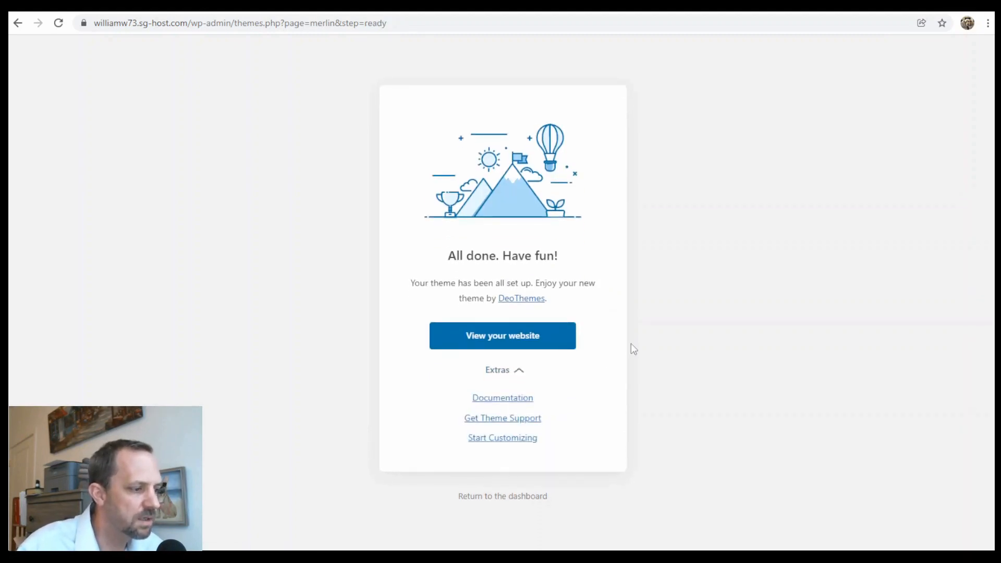
left_click(526, 496)
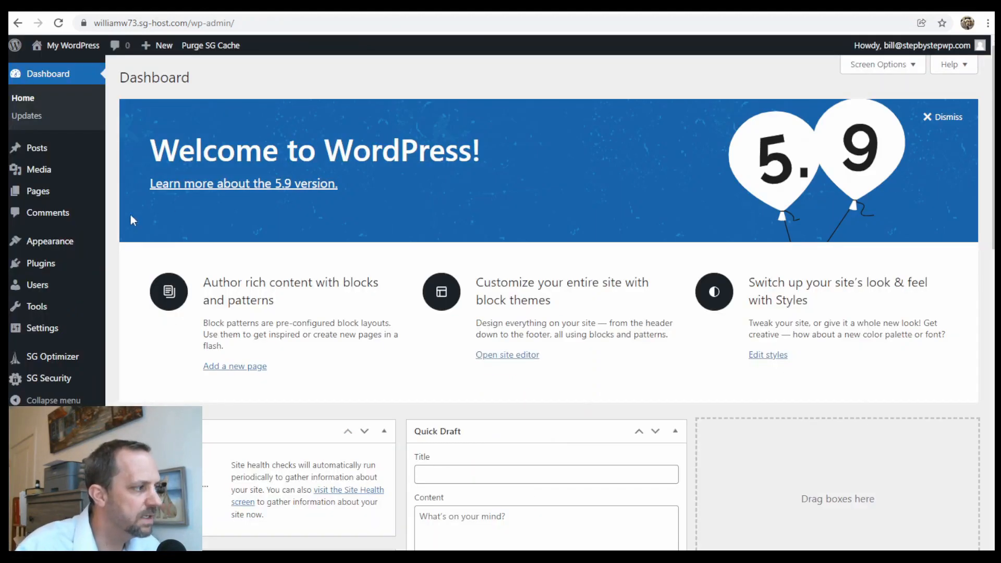
mouse_move(63, 243)
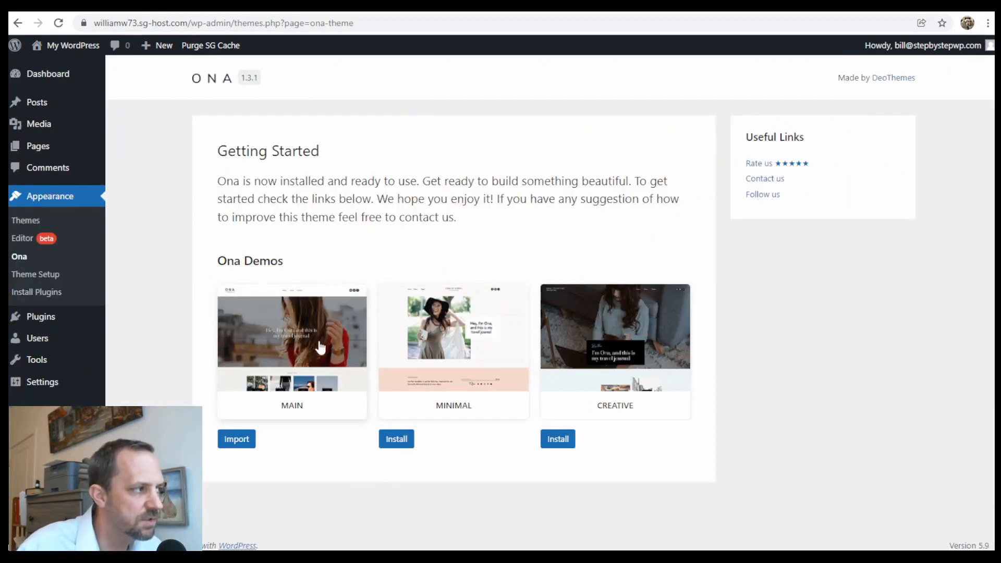
Preview the Main and Minimal Ona demo sites.
left_click(341, 350)
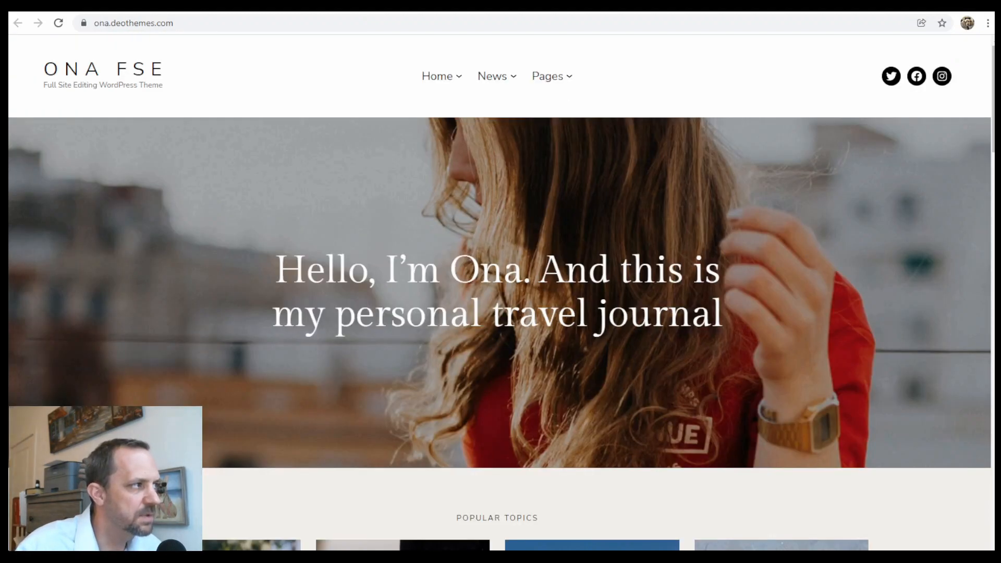
left_click(448, 6)
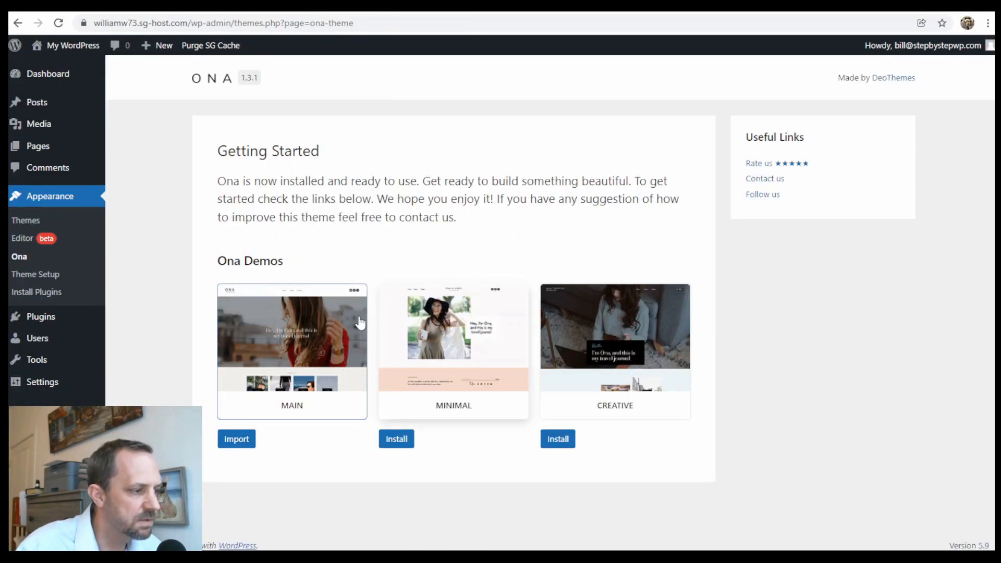
left_click(463, 339)
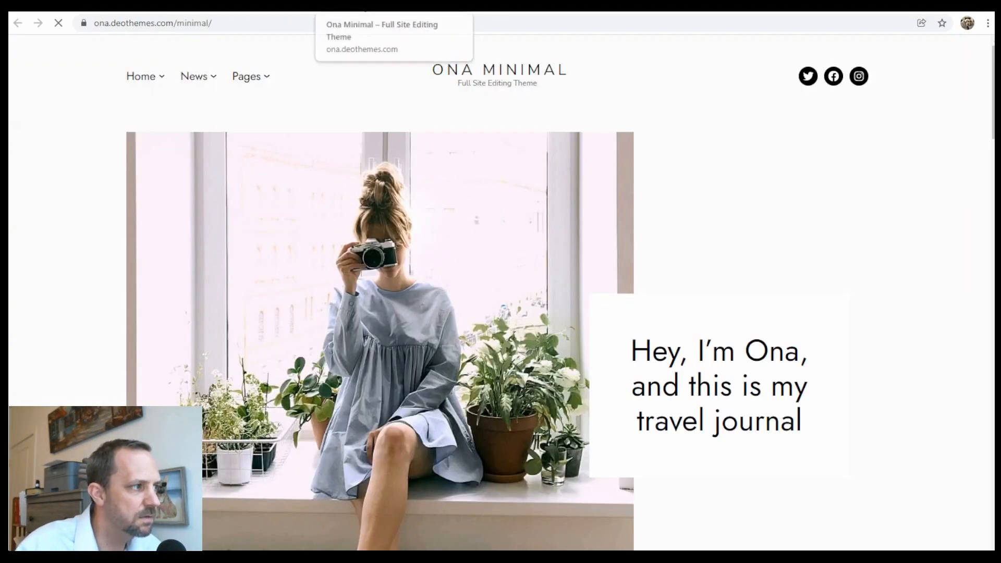
left_click(358, 8)
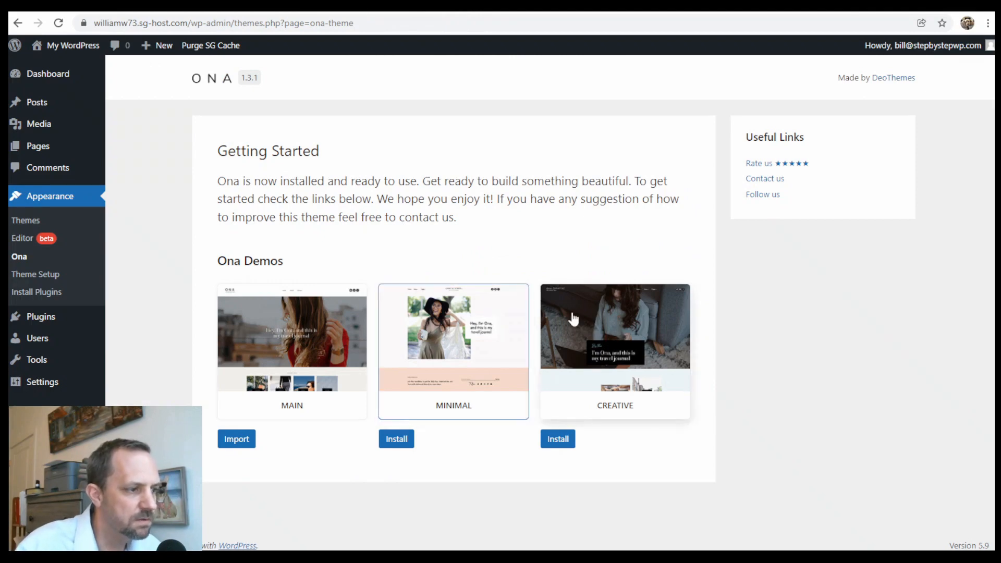
Preview the Creative demo, then install and activate its child theme.
left_click(584, 360)
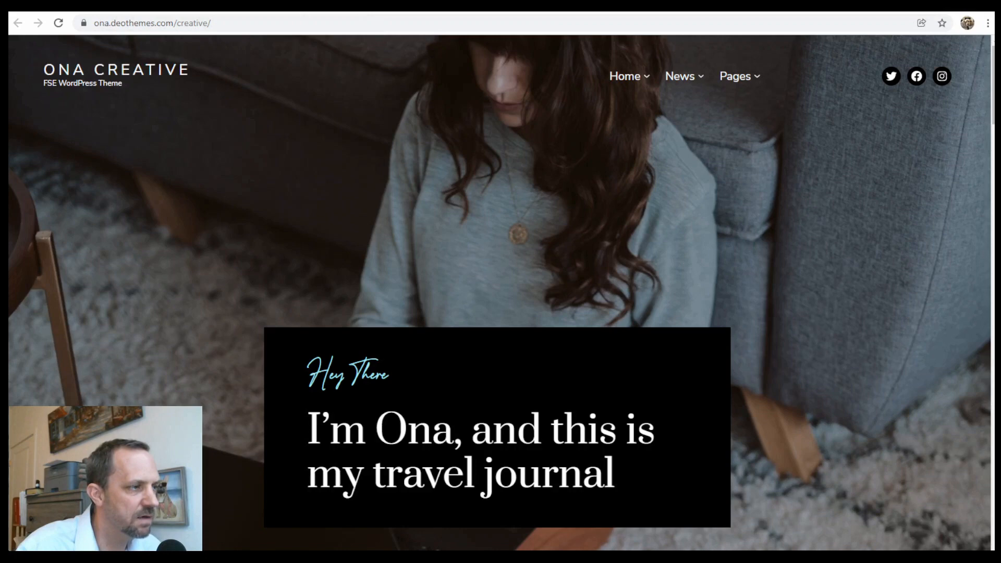
key("ctrl+w")
left_click(565, 439)
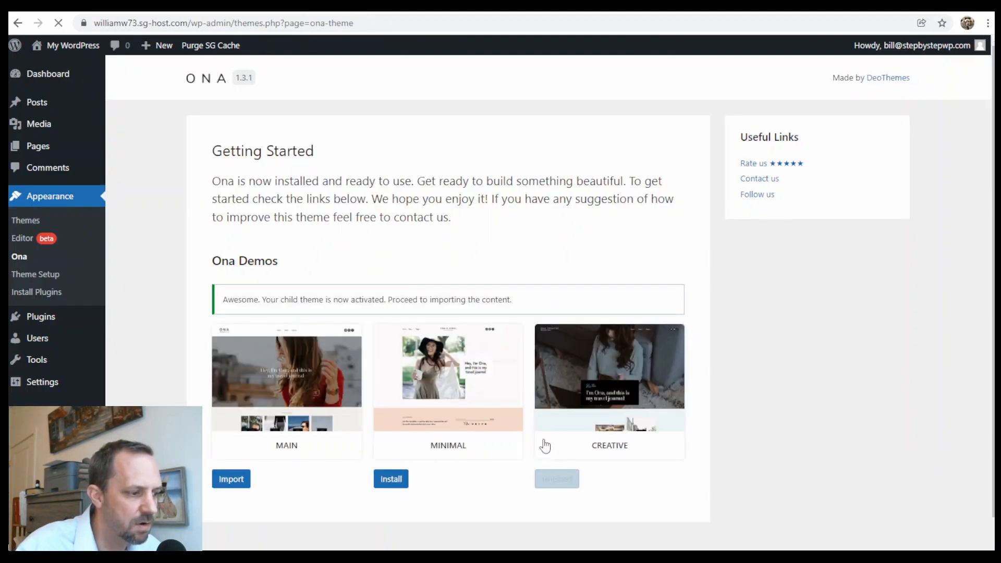
left_click(572, 441)
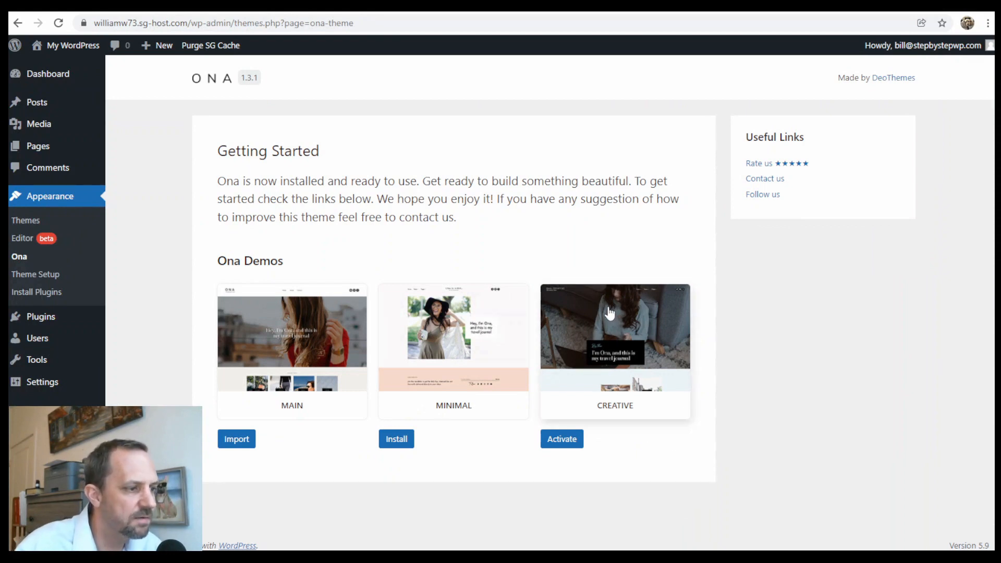
Visit the live site and scroll through the Creative front page.
mouse_move(76, 42)
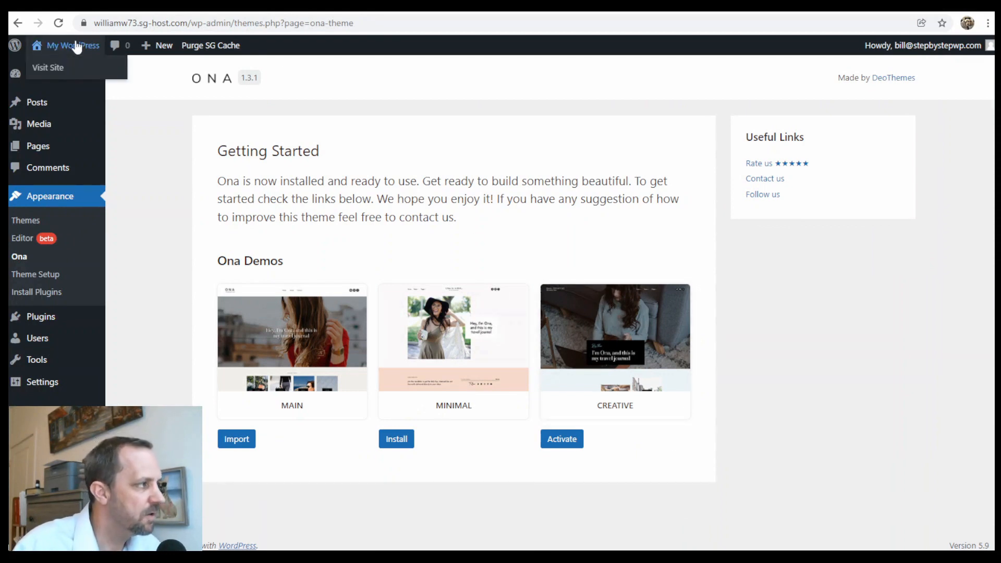
left_click(58, 69)
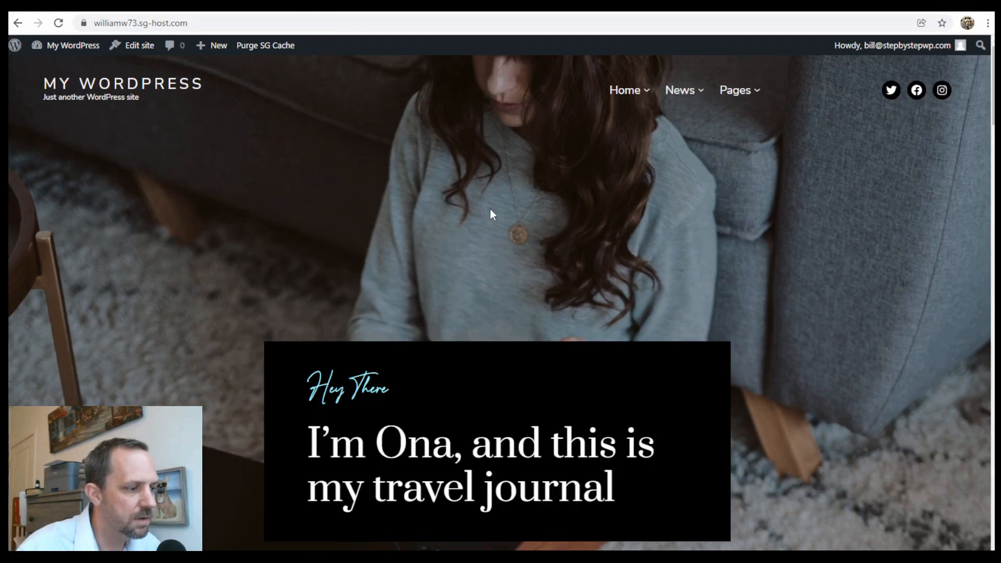
scroll(496, 219, "down", 5)
scroll(505, 227, "down", 15)
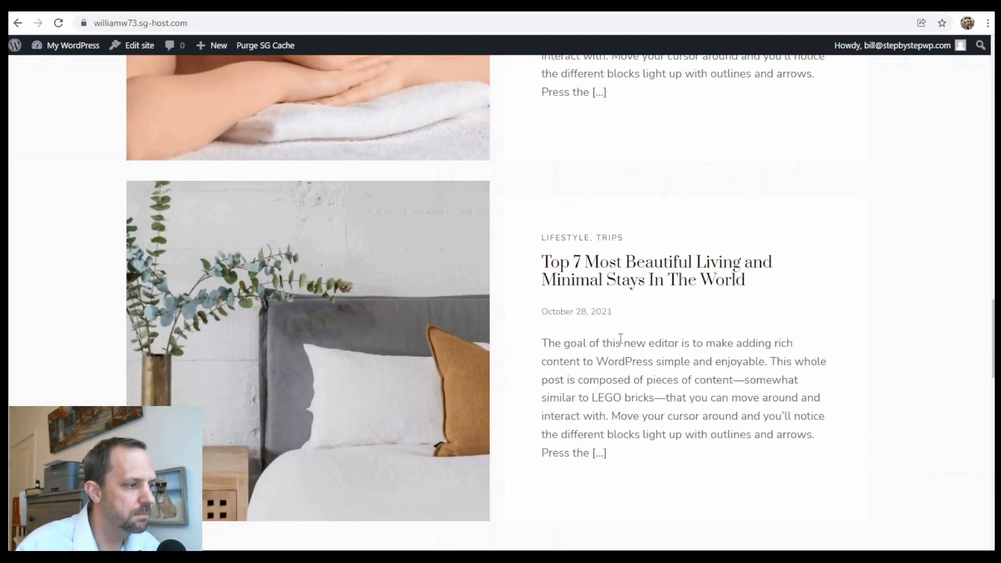
scroll(630, 341, "up", 12)
scroll(636, 334, "up", 10)
scroll(629, 315, "down", 15)
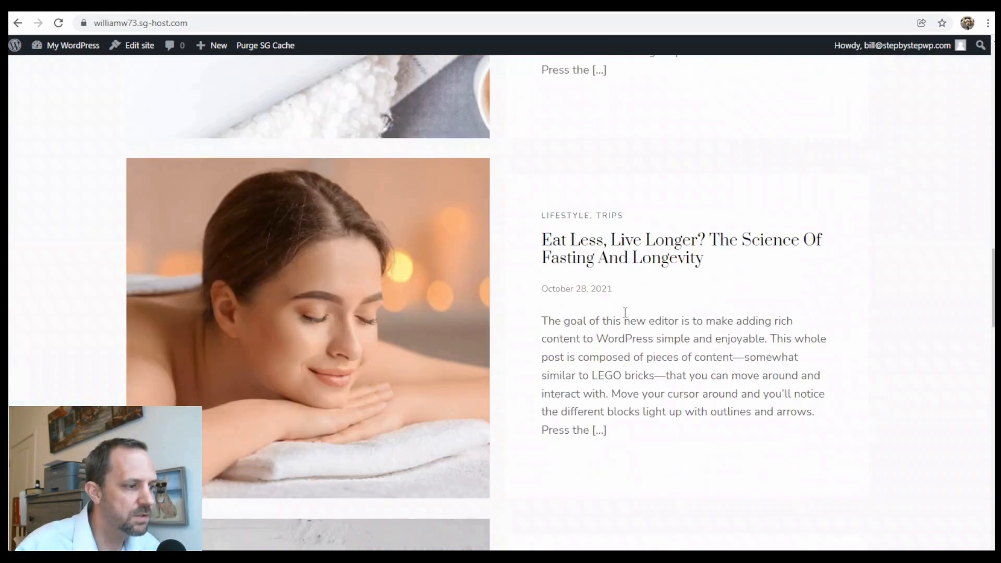
scroll(619, 313, "up", 15)
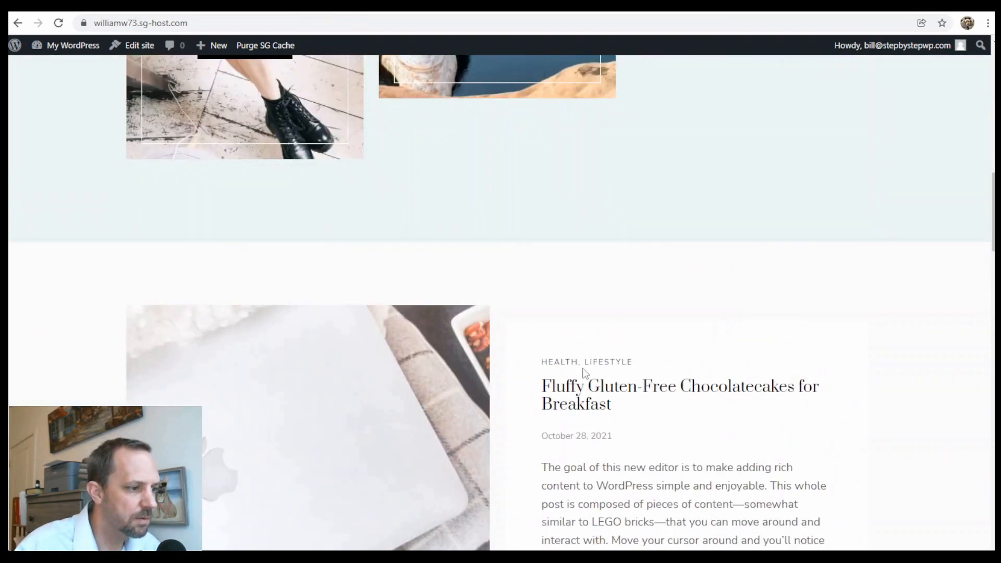
Read through the 'Fluffy Gluten-Free Chocolatecakes for Breakfast' post with its images and comments.
left_click(585, 388)
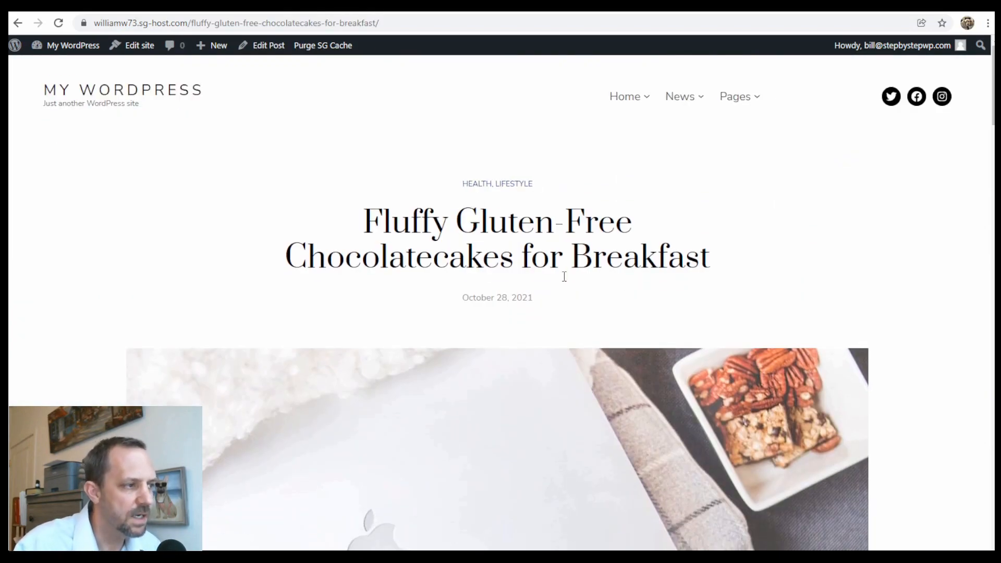
scroll(443, 252, "down", 15)
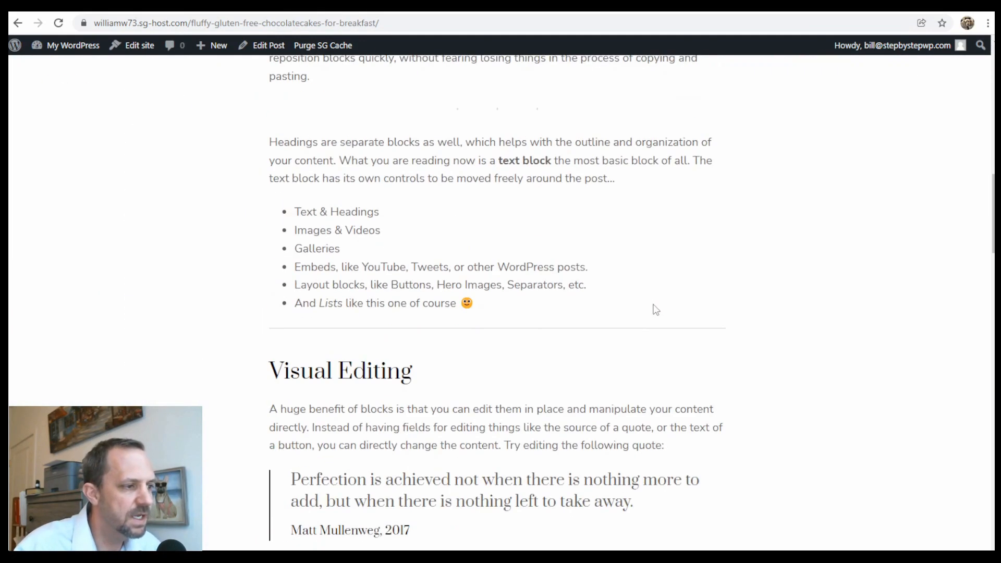
scroll(746, 406, "up", 10)
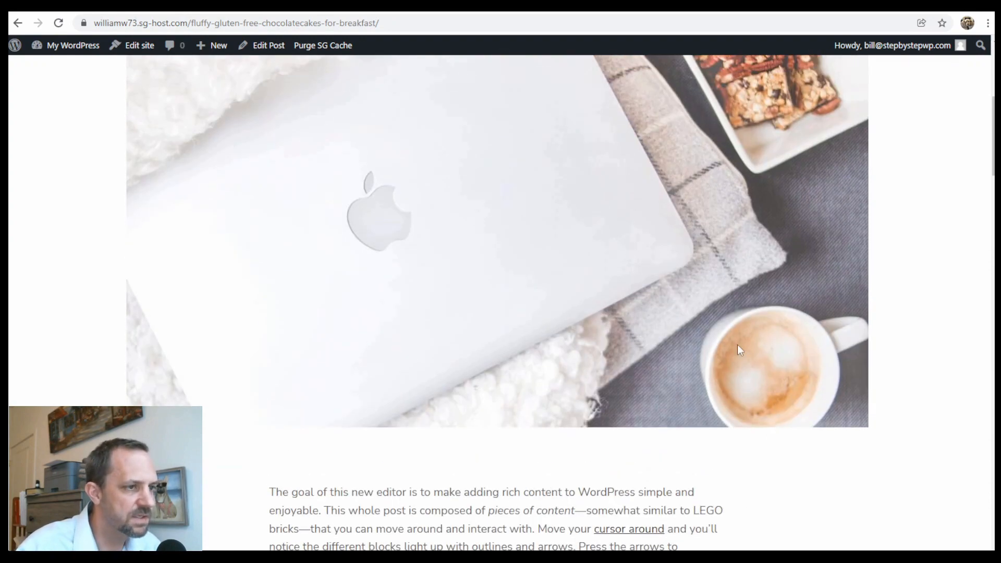
scroll(693, 441, "down", 12)
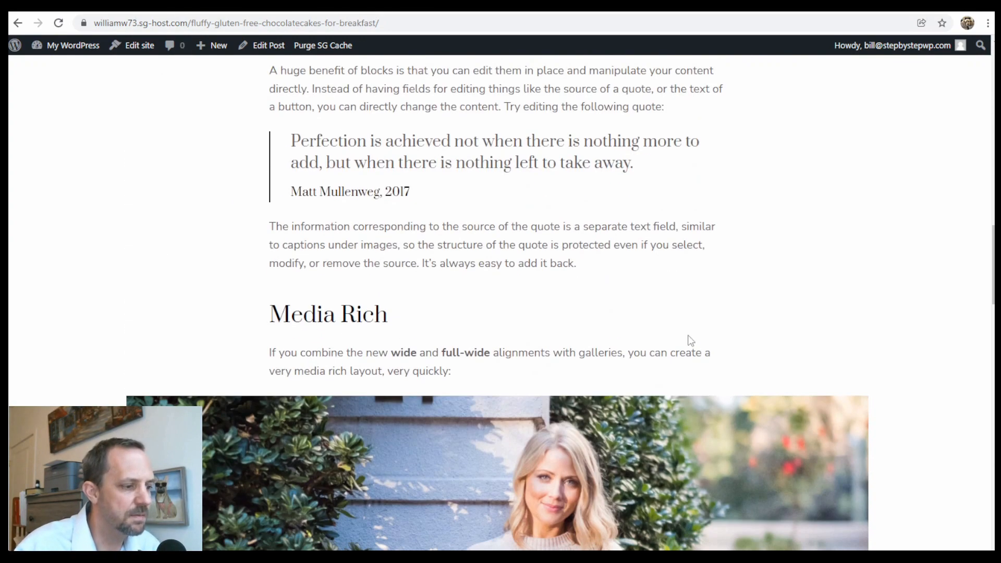
scroll(683, 349, "down", 20)
scroll(702, 383, "up", 1)
scroll(702, 383, "up", 20)
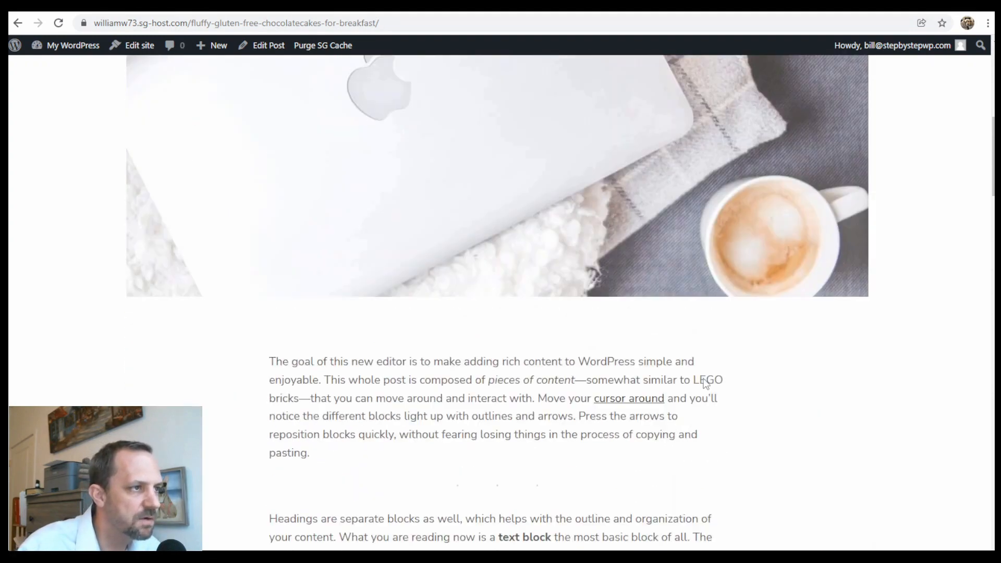
scroll(705, 376, "up", 8)
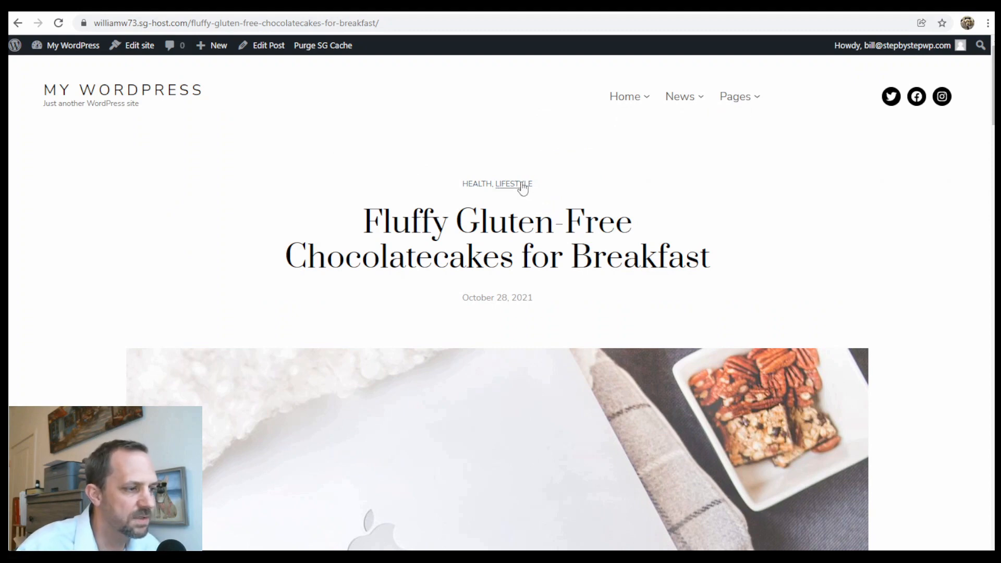
scroll(724, 304, "down", 8)
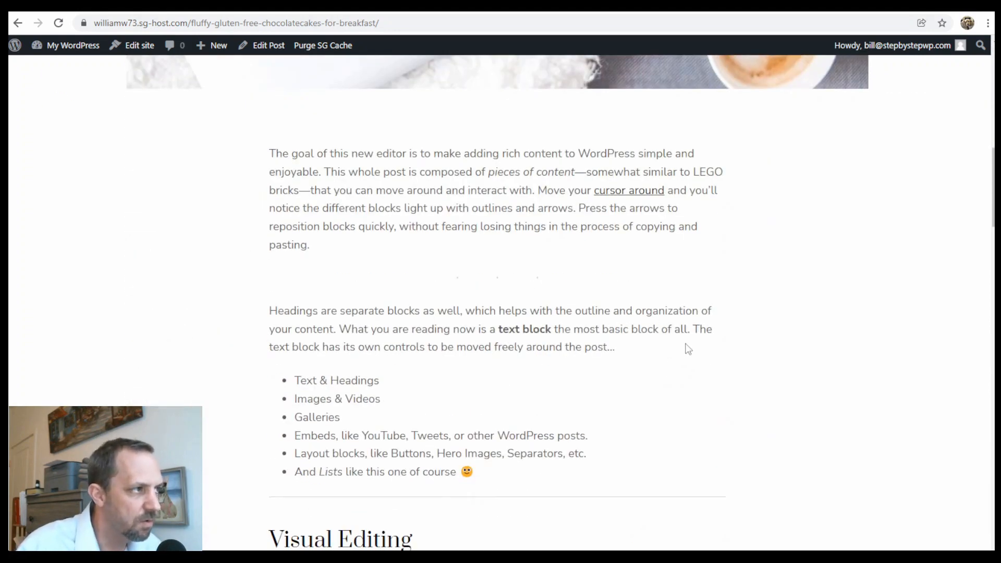
scroll(678, 344, "down", 10)
scroll(678, 344, "up", 10)
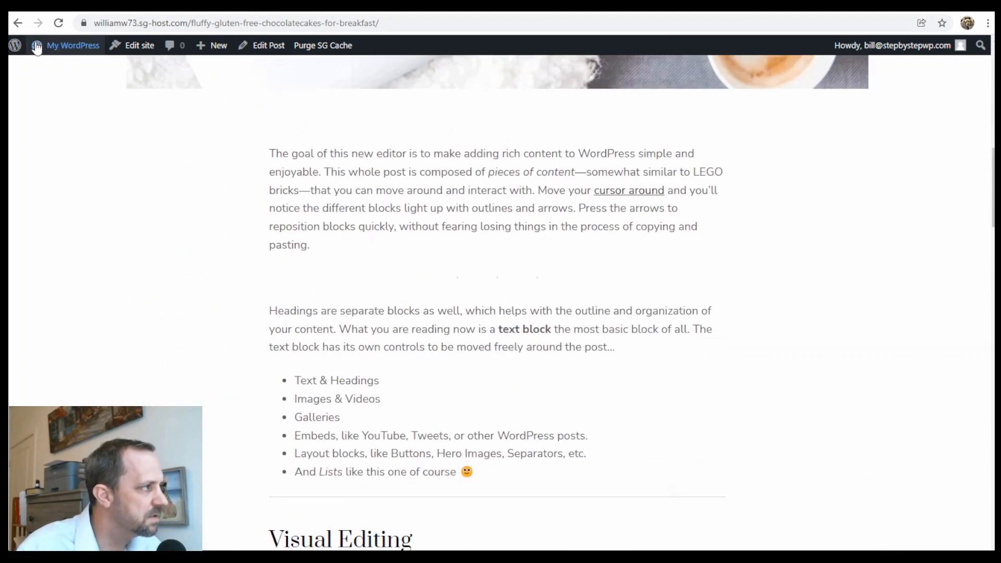
Return to the admin and view the installed plugins list.
left_click(38, 67)
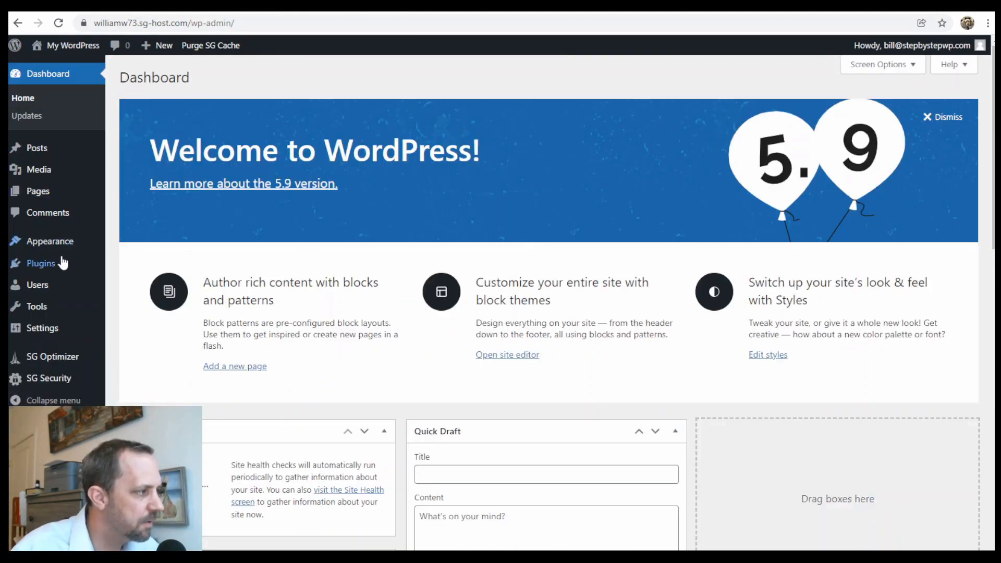
mouse_move(45, 264)
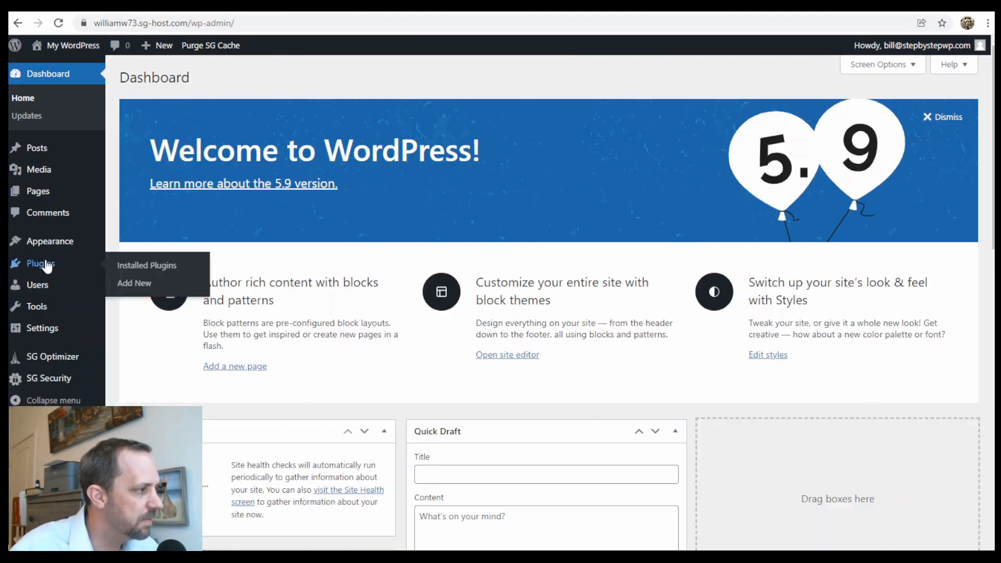
left_click(148, 269)
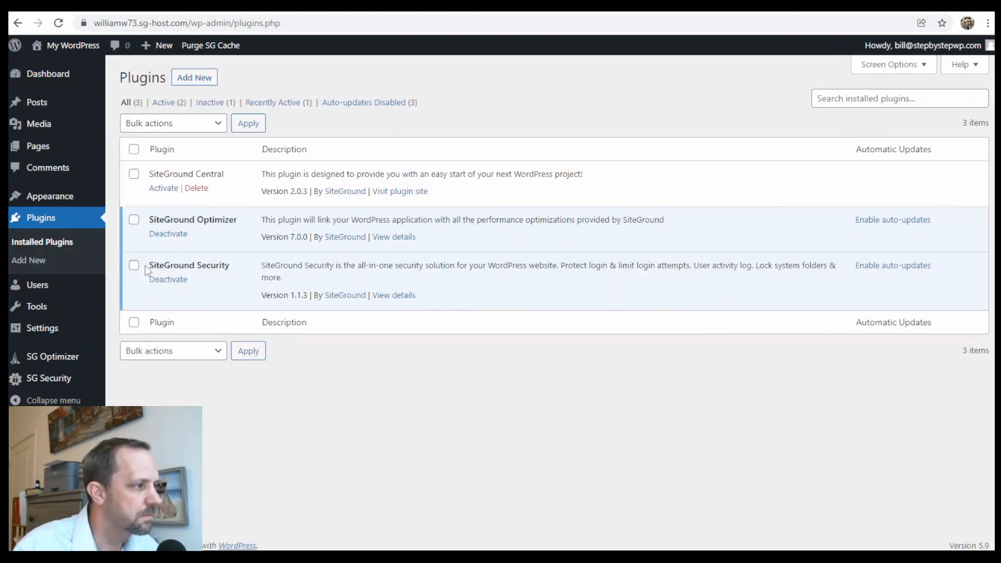
left_click_drag(203, 222, 229, 221)
left_click_drag(183, 266, 222, 267)
left_click(226, 268)
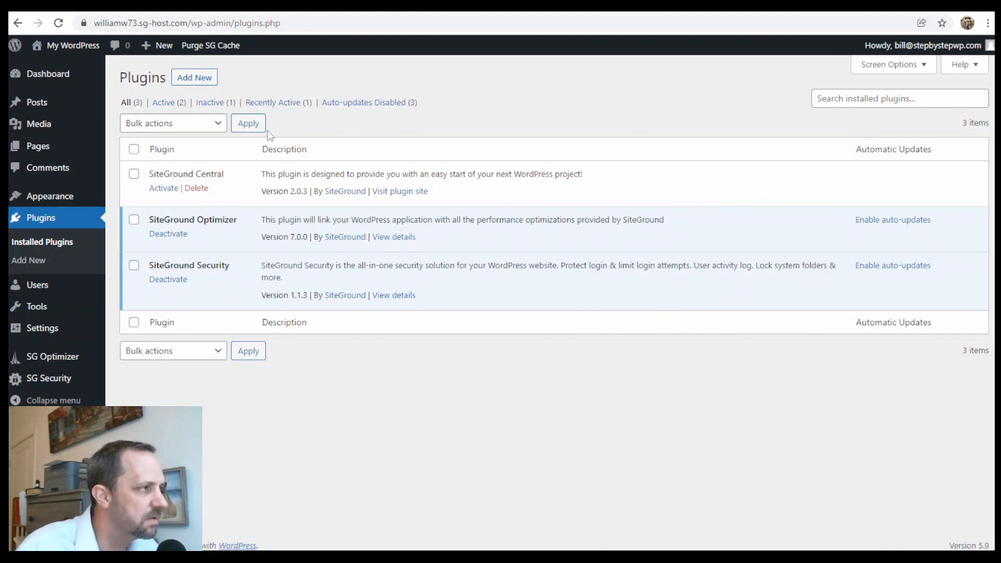
Search 'ultimate addons', then install and activate Gutenberg Blocks – Ultimate Addons for Gutenberg.
left_click(211, 78)
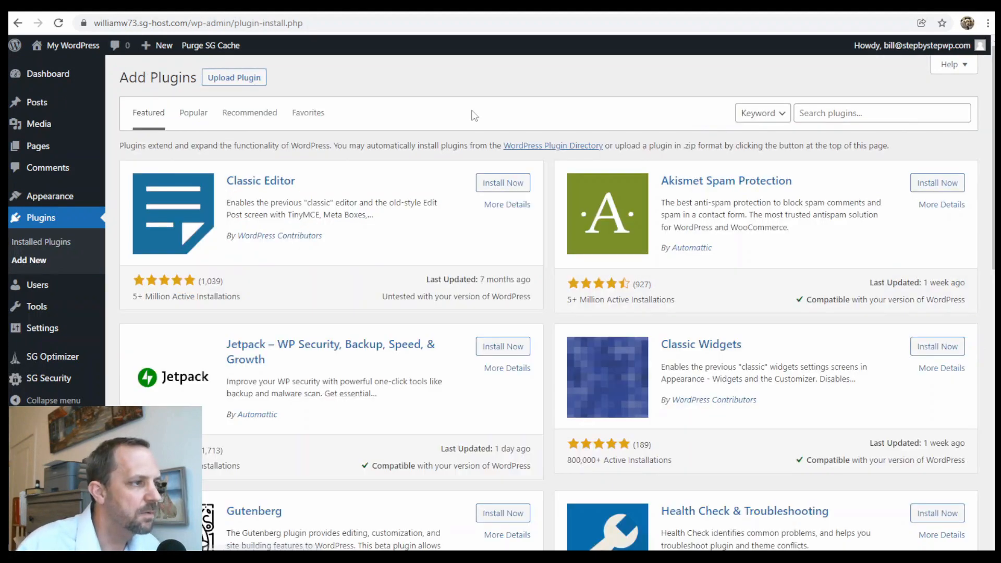
left_click(843, 119)
type("ul")
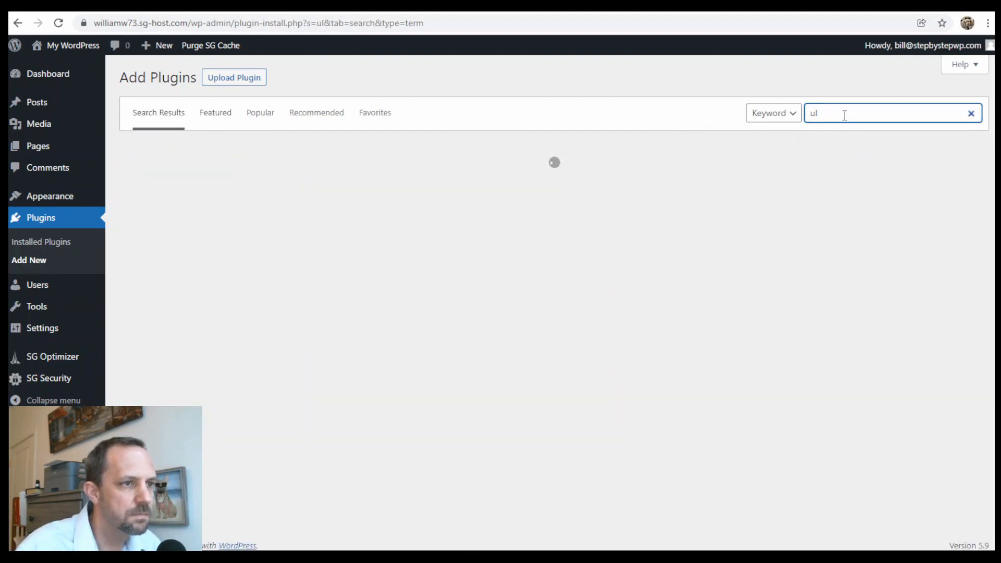
left_click(845, 115)
left_click(841, 139)
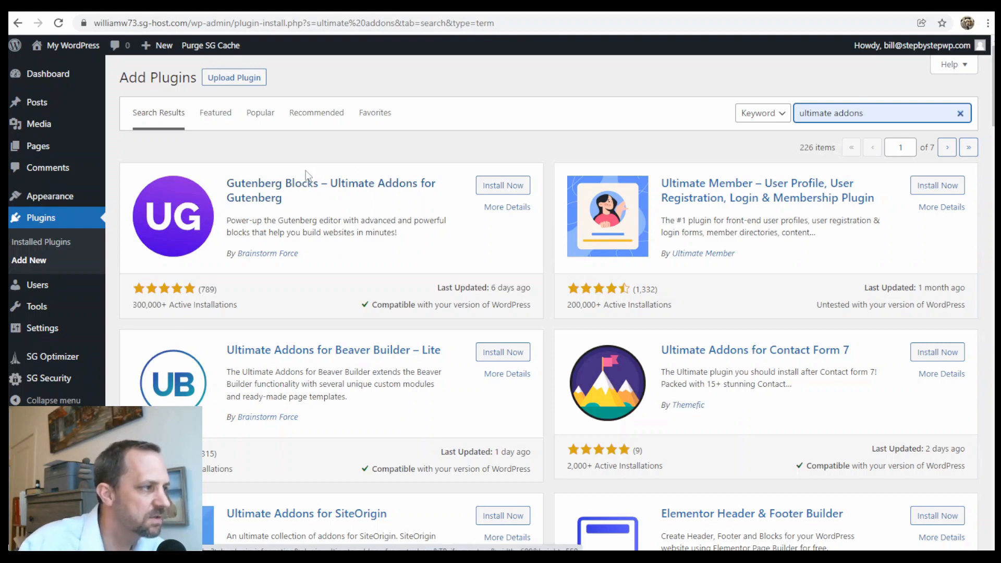
left_click(506, 186)
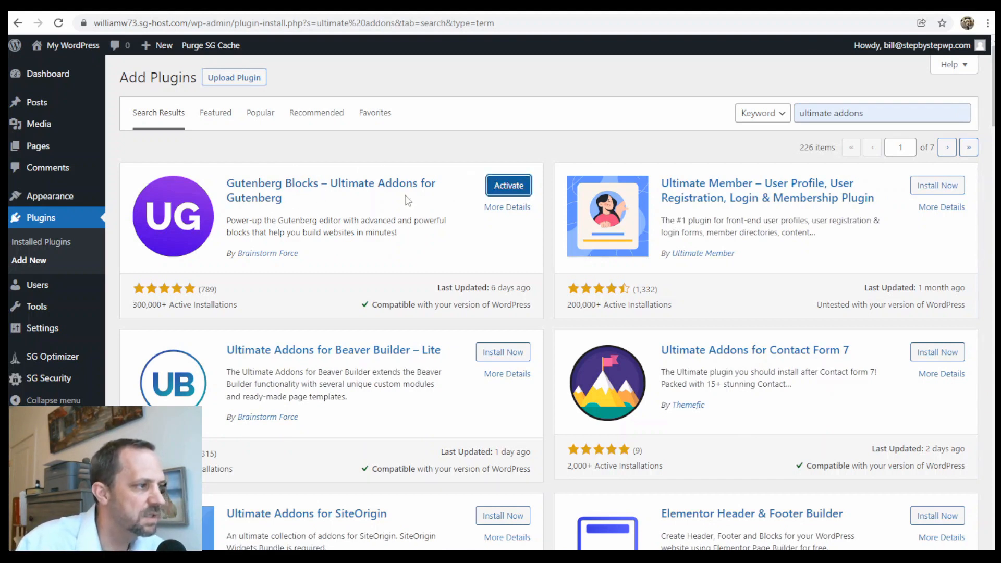
left_click(520, 193)
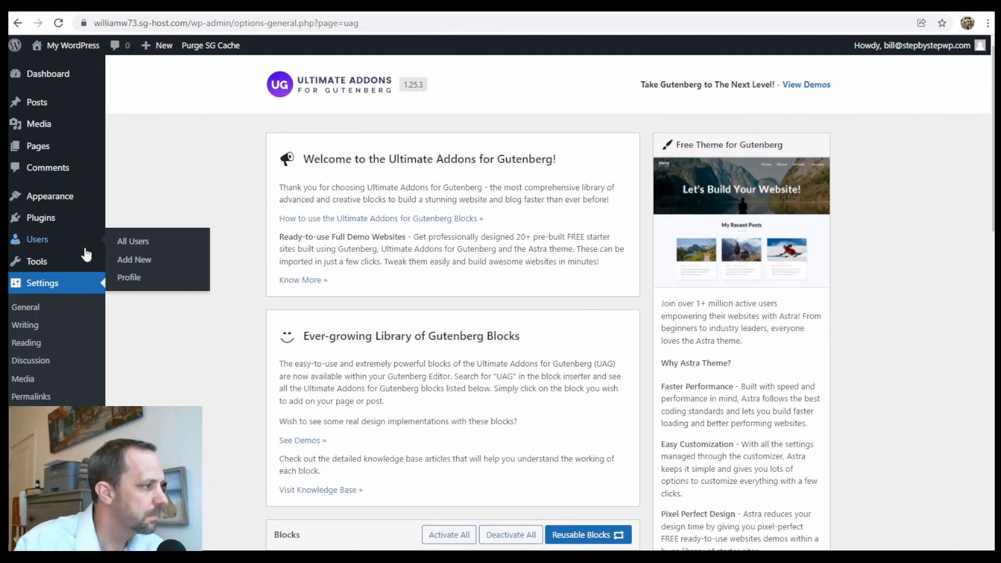
Search 'seopress', then install and activate SEOPress, on-site SEO.
mouse_move(55, 223)
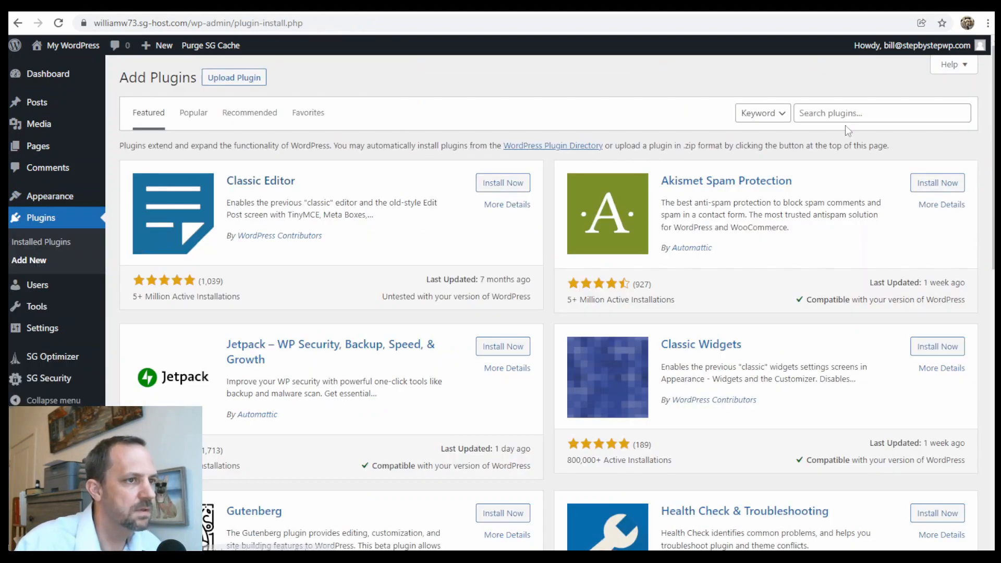
left_click(849, 114)
type("s")
left_click(821, 140)
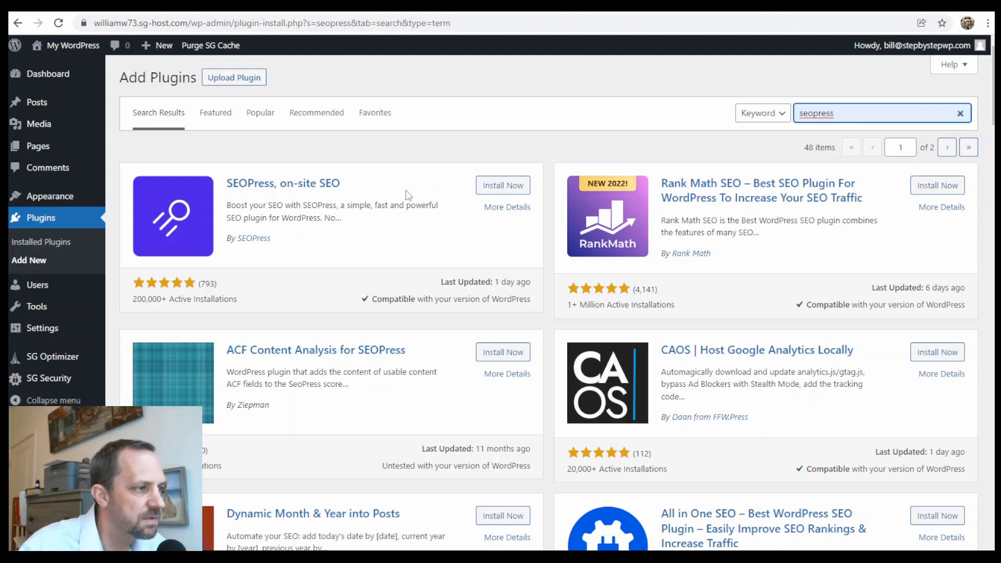
left_click(497, 187)
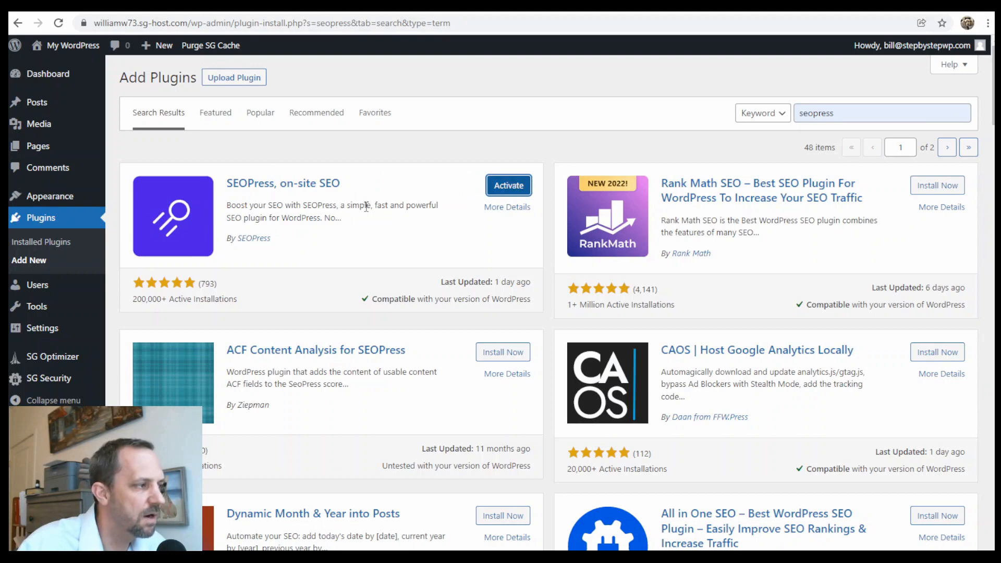
left_click(514, 191)
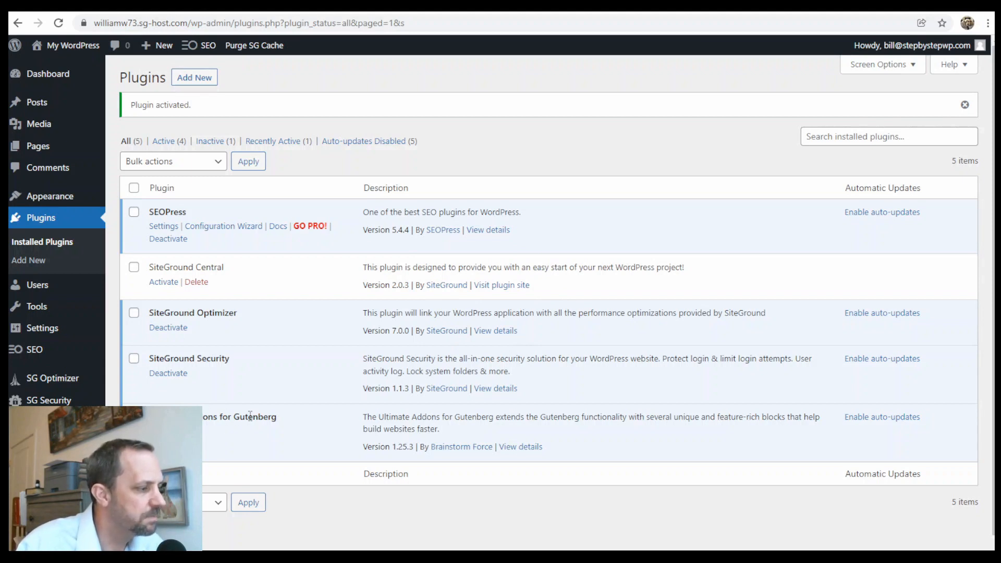
mouse_move(38, 149)
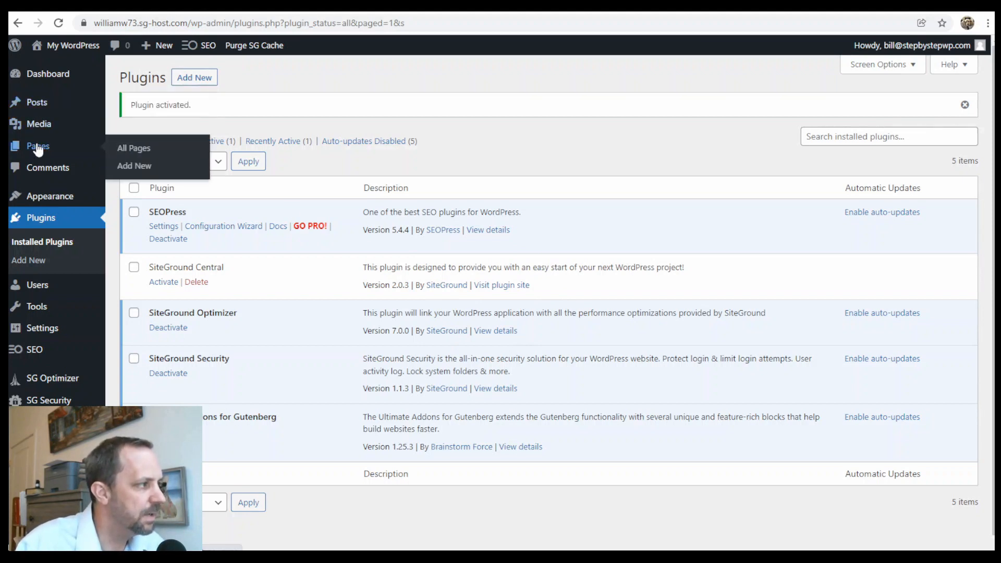
Start a new page titled 'test' and add a block below the title.
left_click(147, 166)
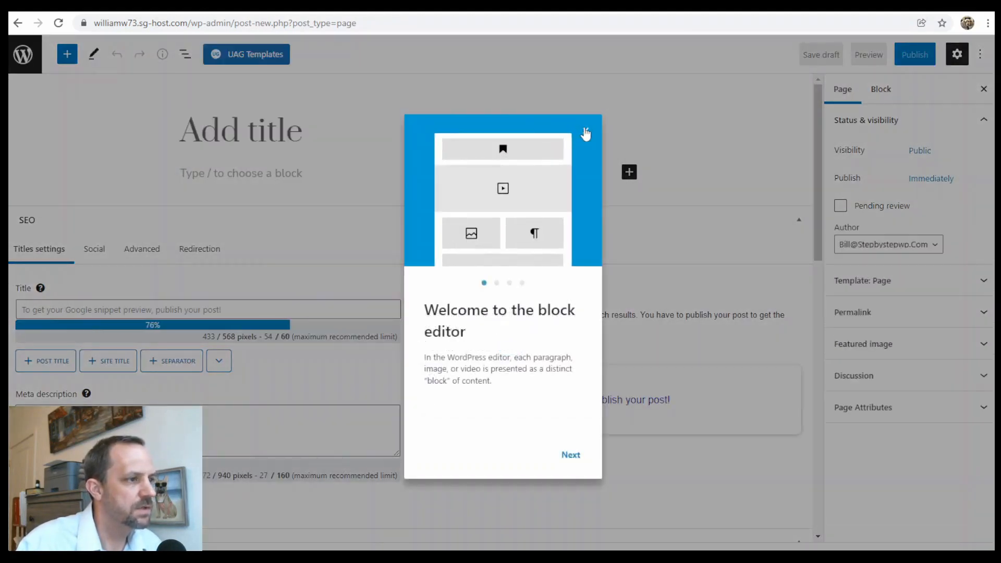
left_click(586, 134)
left_click(286, 142)
type("teas")
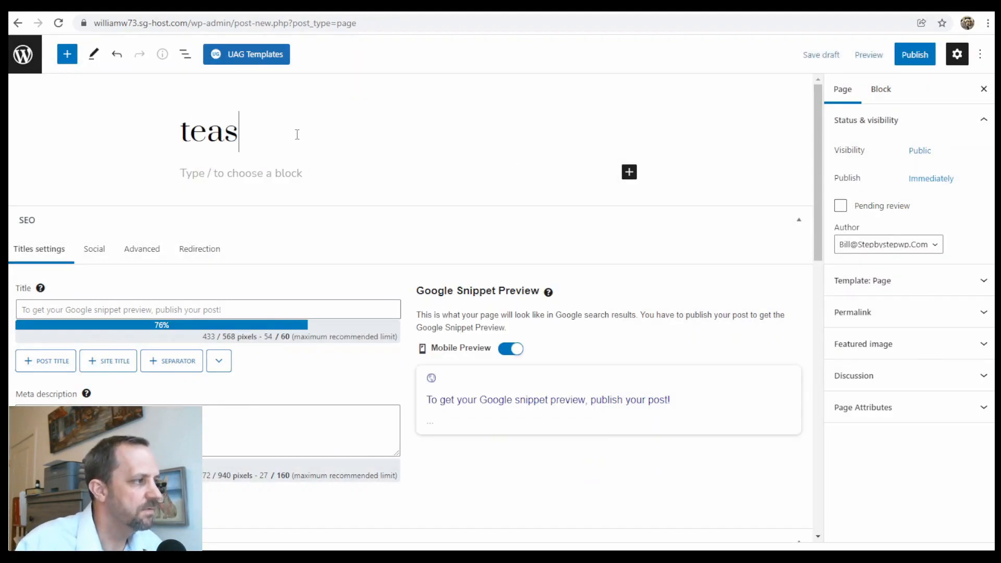
key("BackSpace")
type("st")
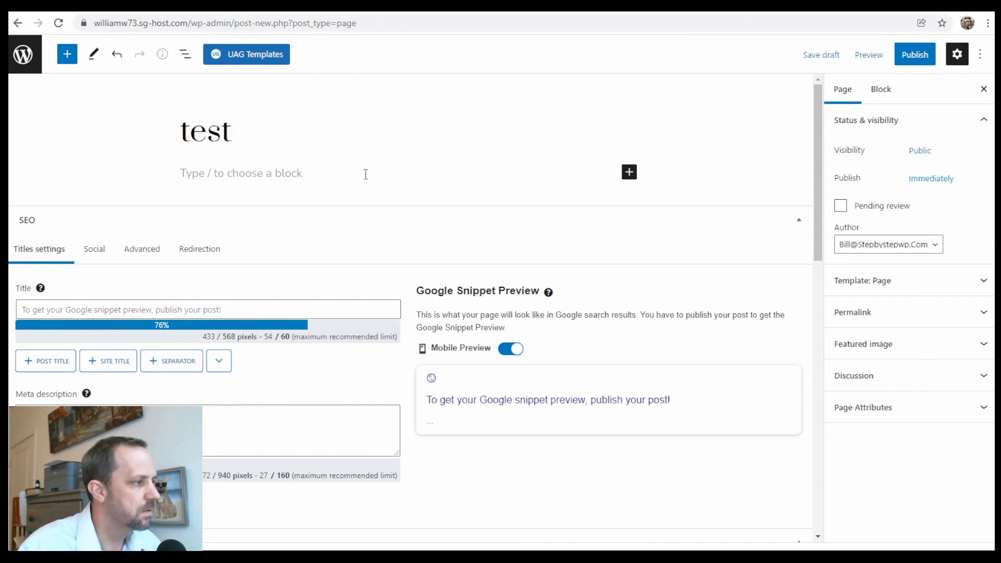
left_click(283, 175)
Browse the full block library to look through the Ultimate Addons blocks.
left_click(629, 173)
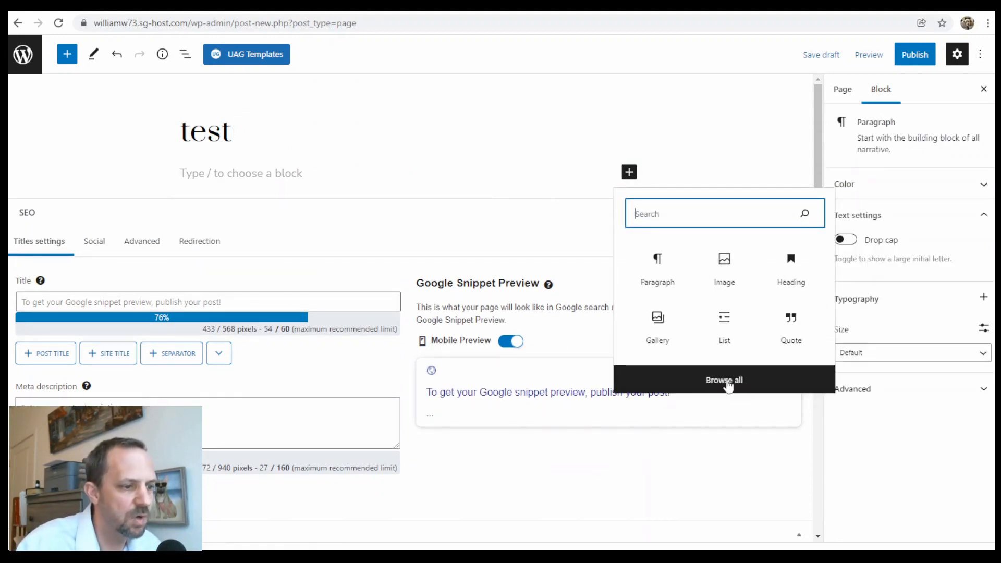
left_click(718, 386)
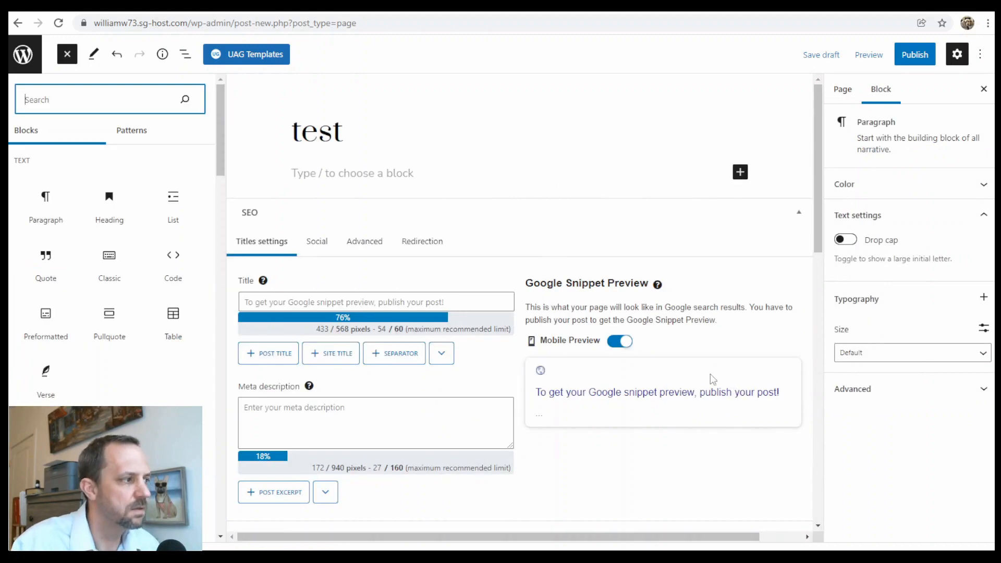
scroll(160, 215, "down", 7)
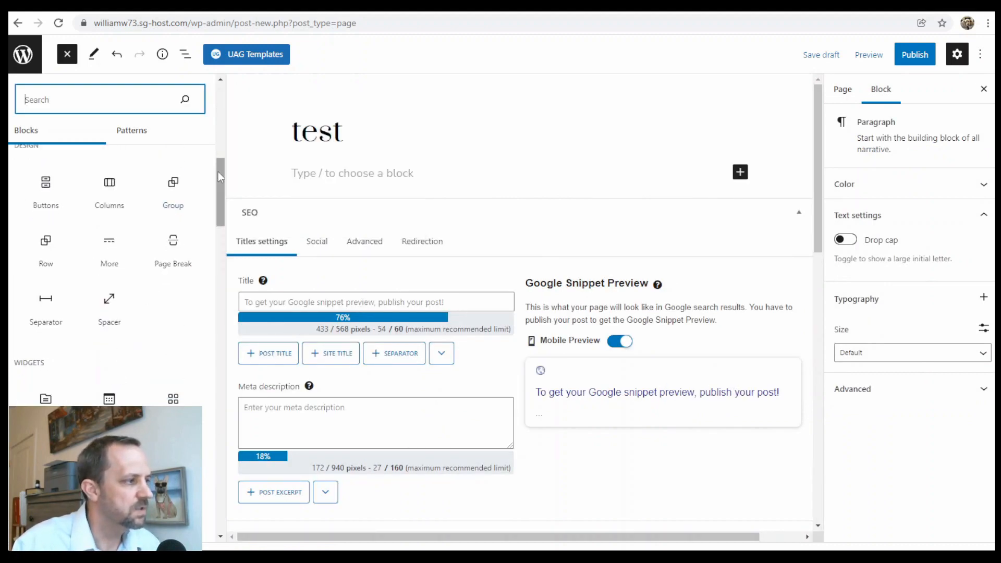
scroll(218, 171, "down", 3)
left_click_drag(226, 196, 215, 403)
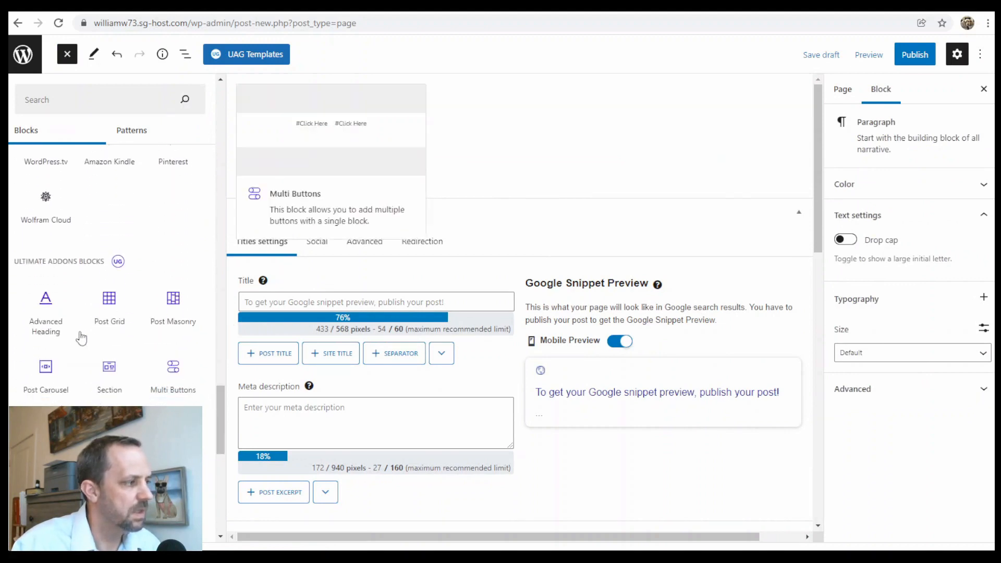
scroll(92, 304, "down", 3)
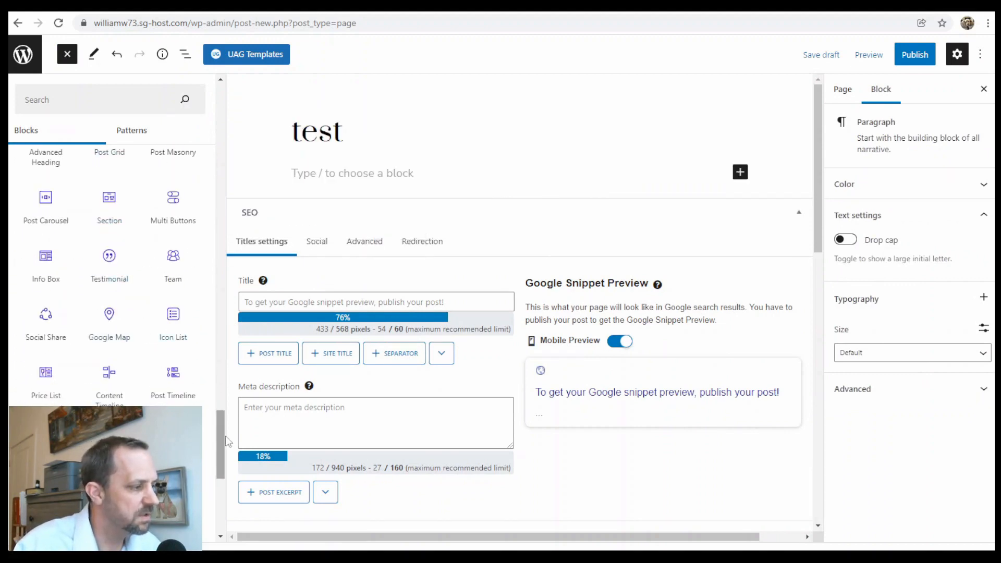
mouse_move(222, 450)
left_mouse_down()
mouse_move(216, 483)
mouse_move(229, 419)
mouse_move(219, 465)
left_mouse_up()
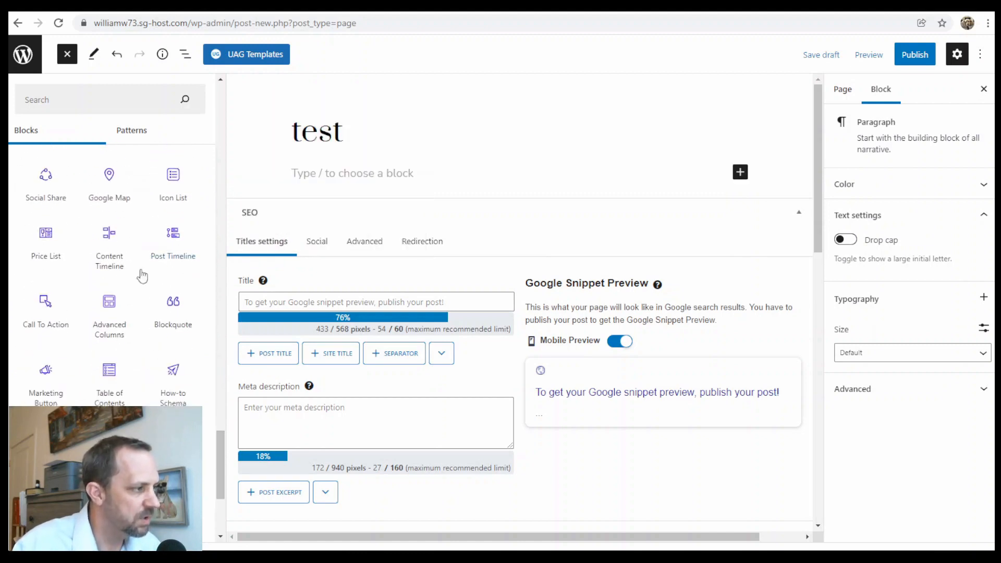
mouse_move(68, 369)
scroll(221, 453, "down", 10)
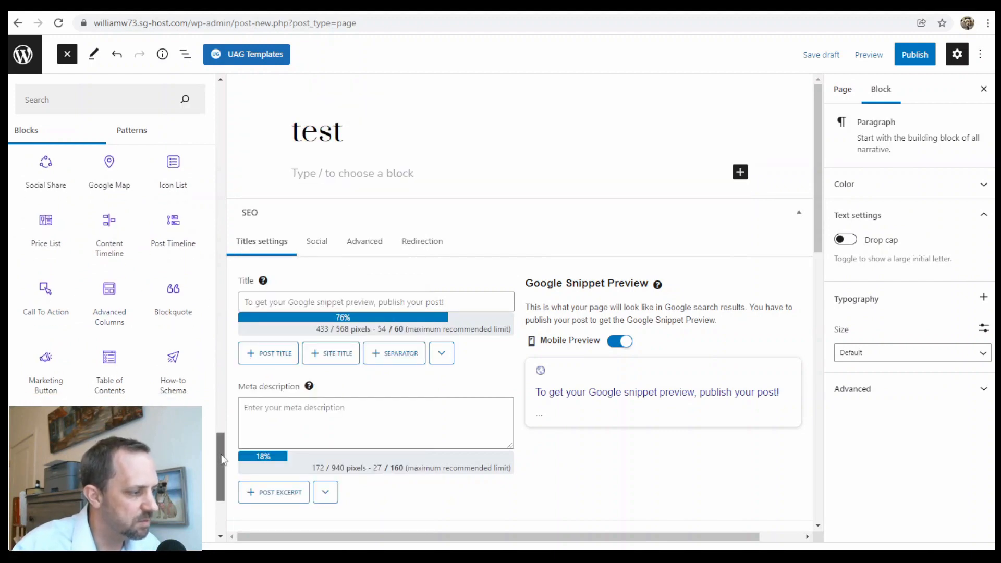
left_click_drag(237, 375, 227, 78)
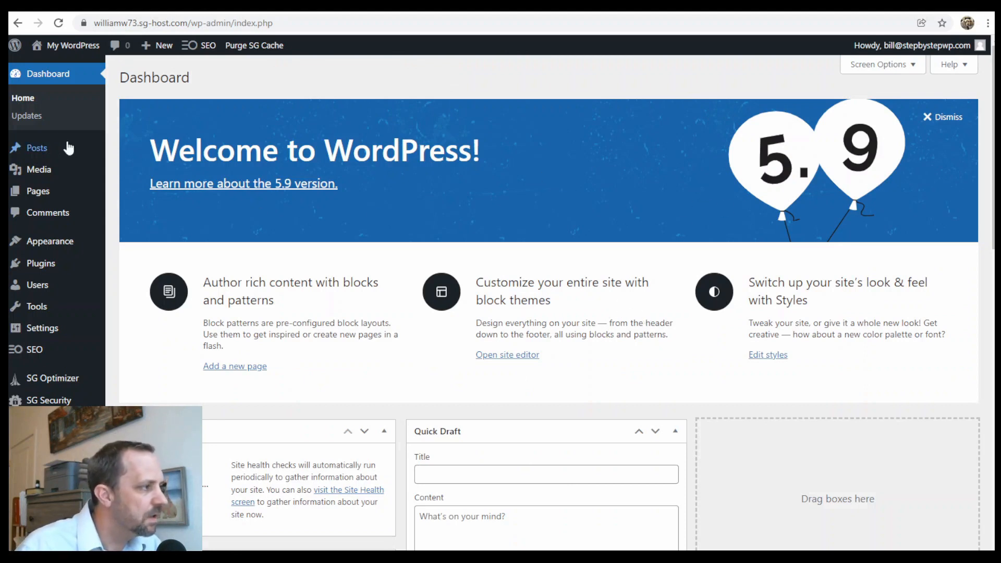
Open All Pages and view the About page on the live site.
left_click(41, 196)
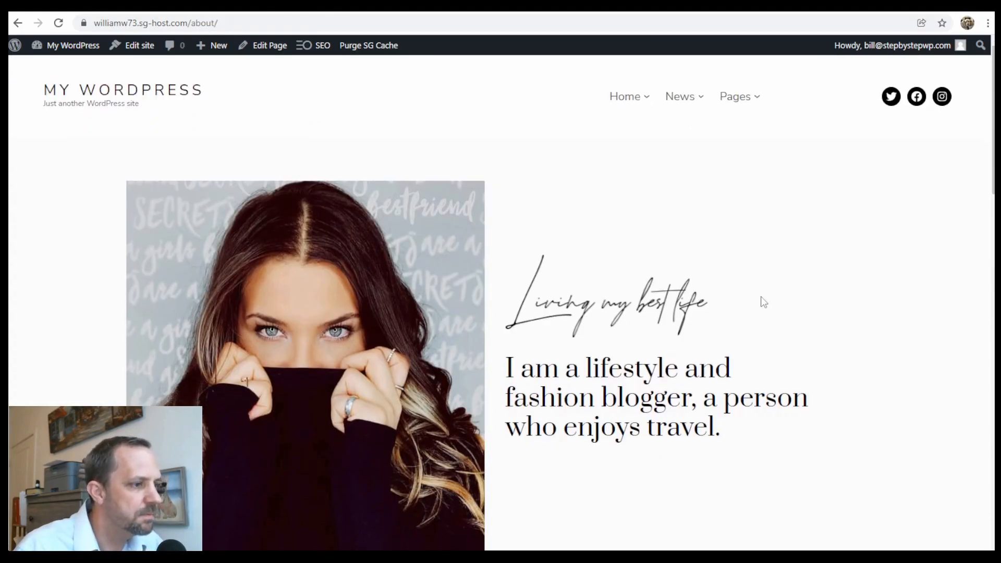
scroll(693, 256, "down", 15)
scroll(702, 293, "up", 15)
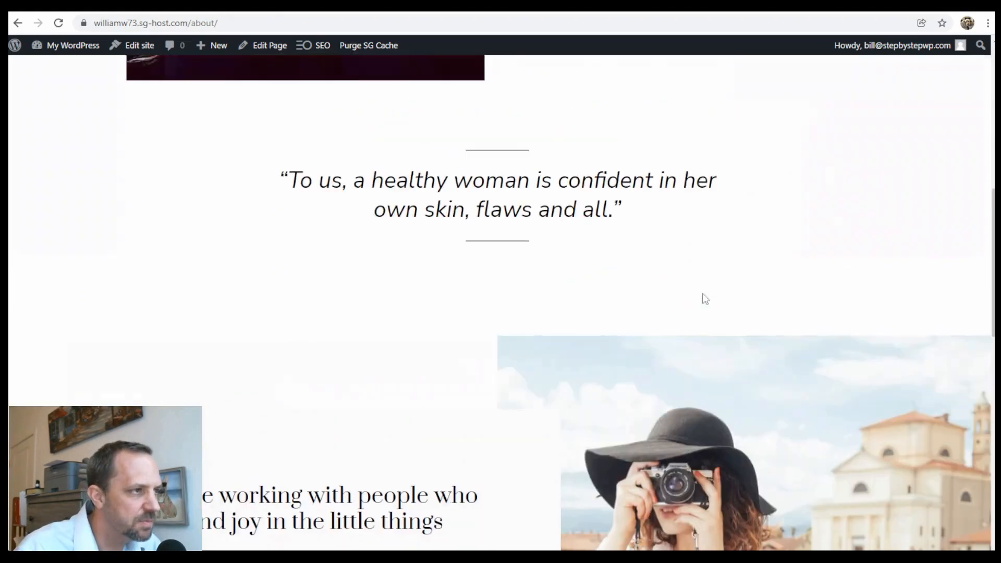
left_click(18, 23)
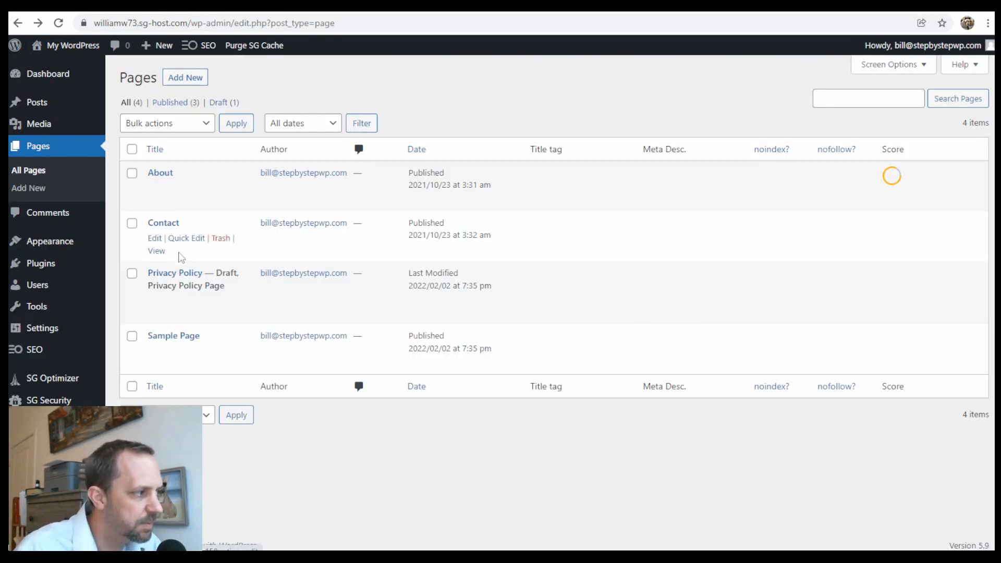
View the Contact page on the live site and return to the Pages list.
left_click(157, 250)
scroll(522, 219, "down", 1)
scroll(634, 217, "down", 5)
scroll(628, 214, "up", 6)
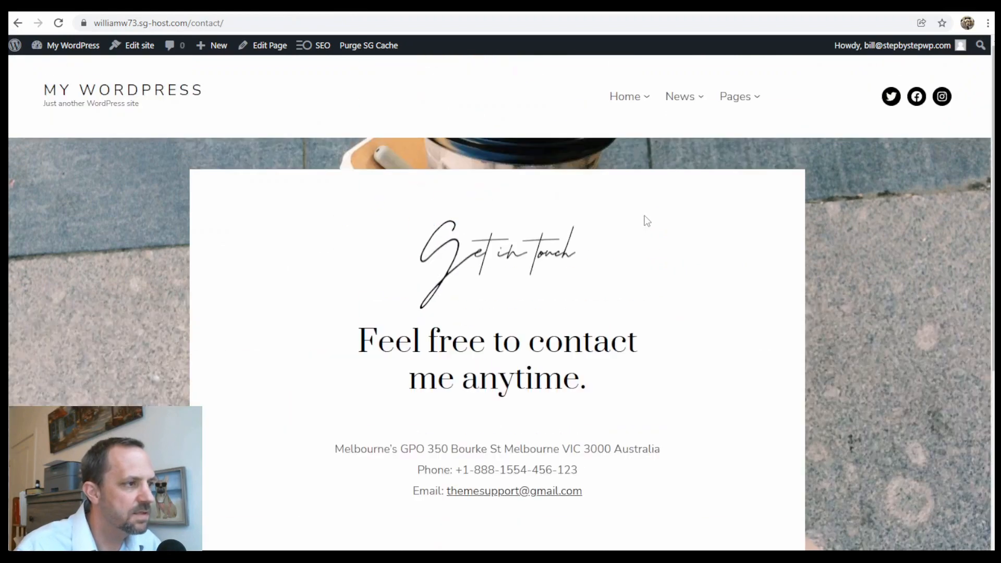
left_click(20, 24)
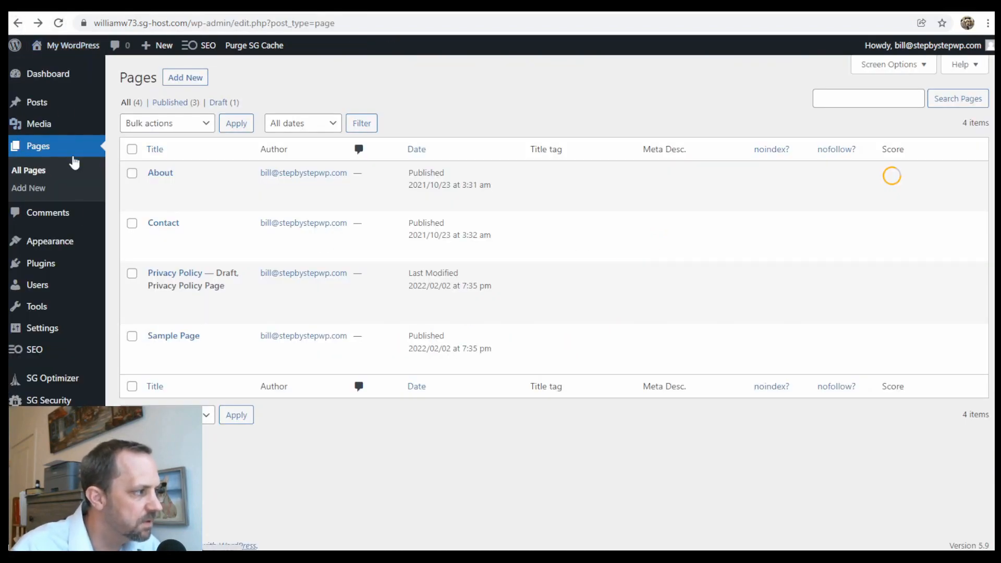
mouse_move(63, 242)
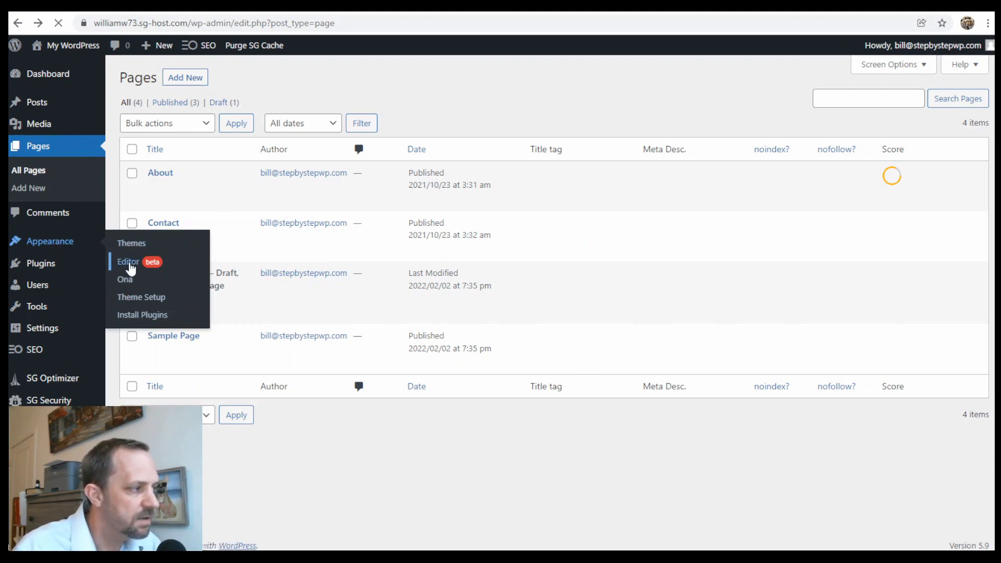
Open the site editor's Templates list and scroll down to Page Without Title.
left_click(129, 263)
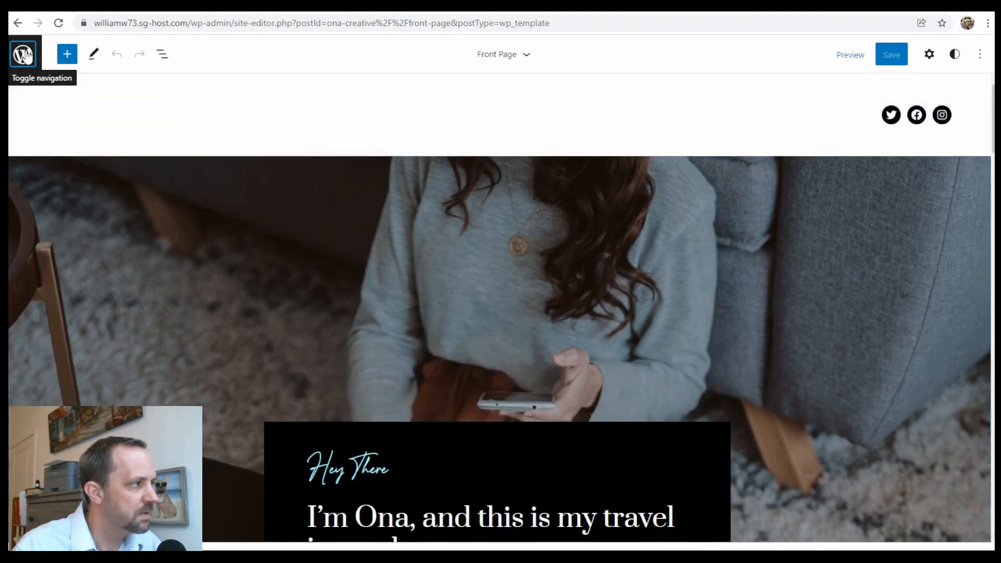
left_click(23, 55)
left_click(71, 202)
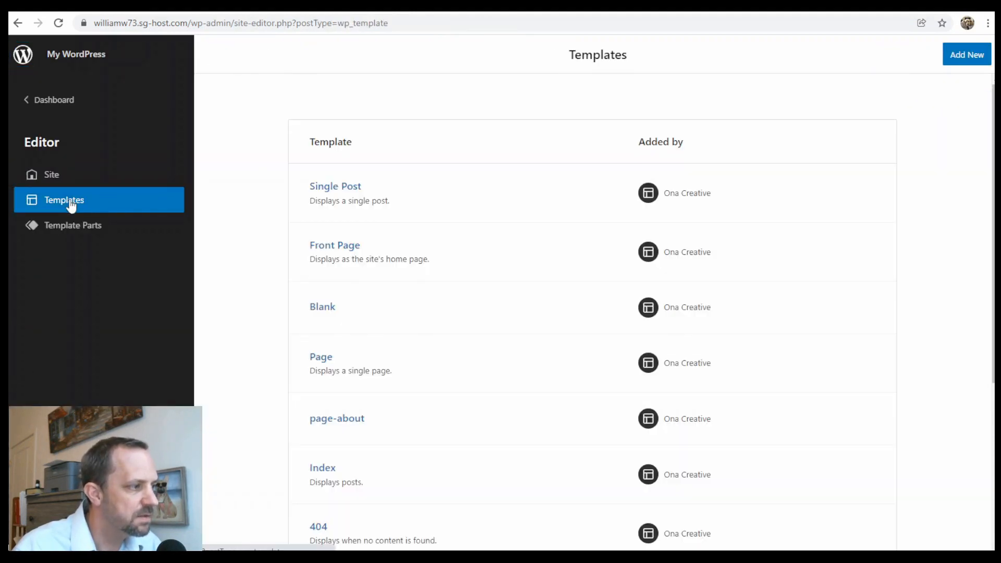
scroll(376, 190, "down", 5)
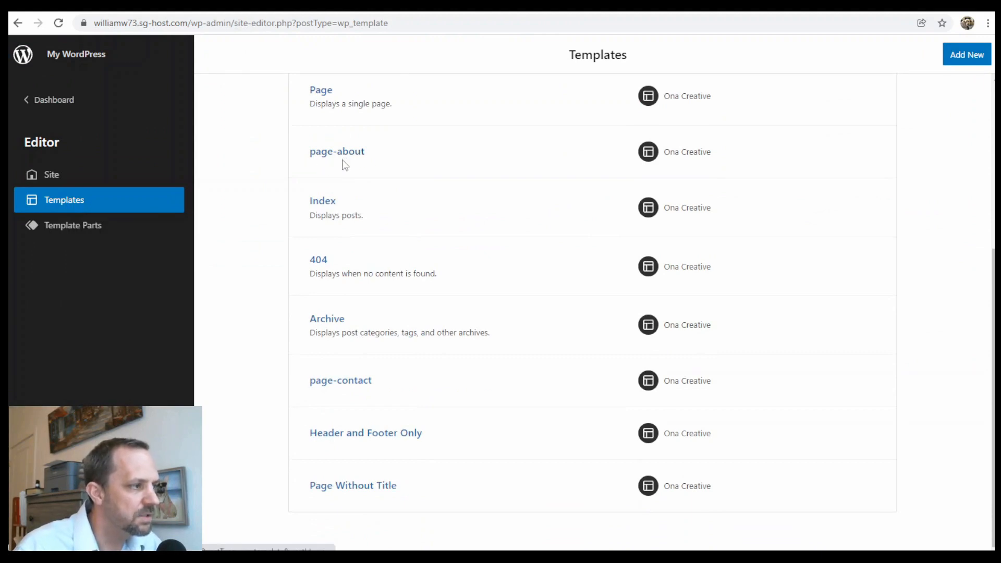
left_click(359, 152)
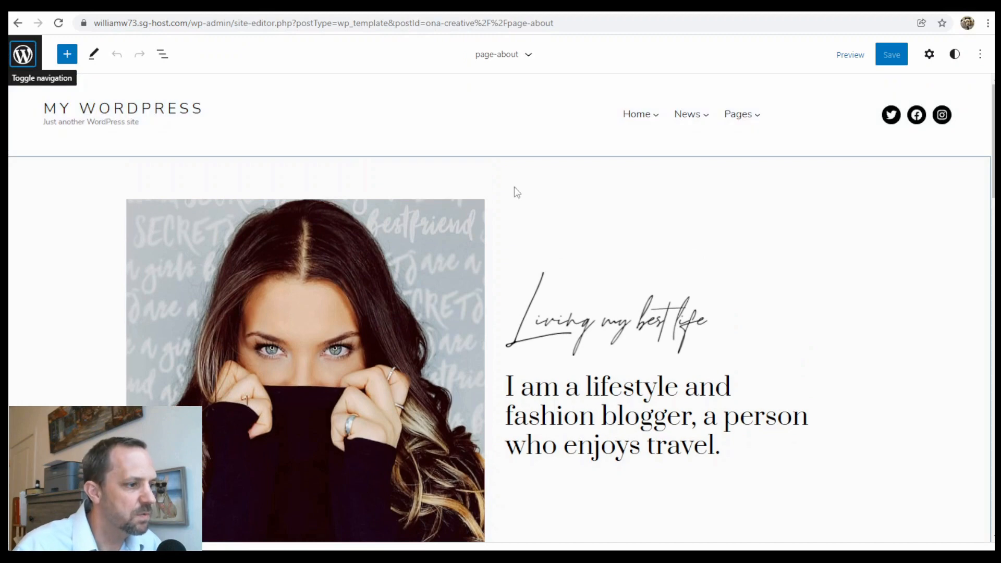
scroll(515, 193, "down", 10)
scroll(543, 199, "down", 9)
scroll(548, 261, "up", 18)
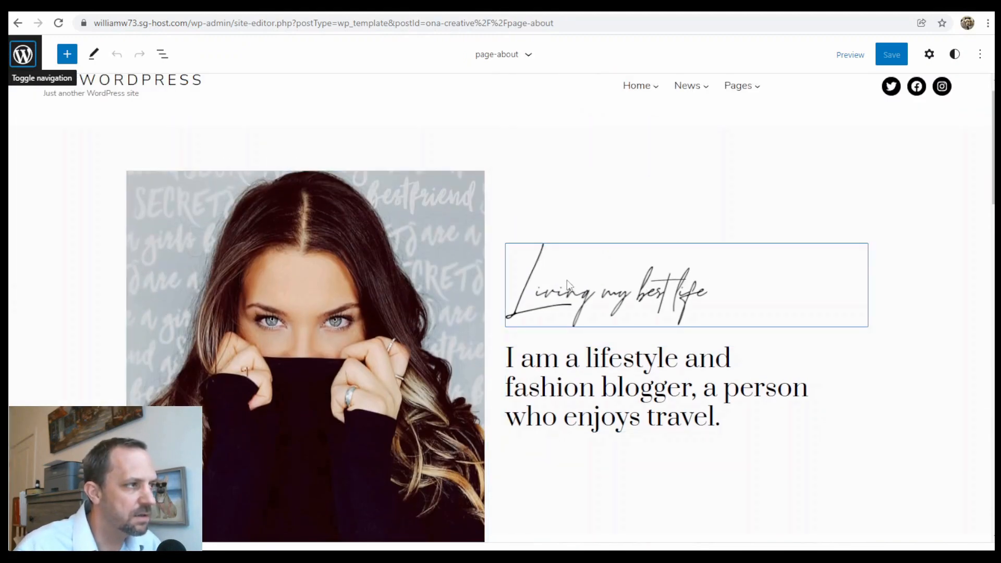
left_click(166, 57)
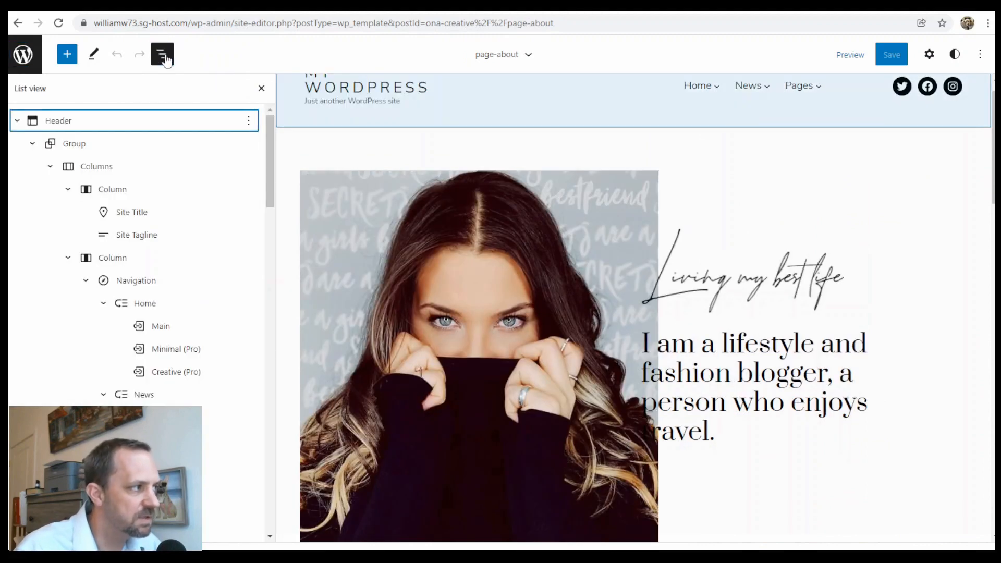
left_click(20, 120)
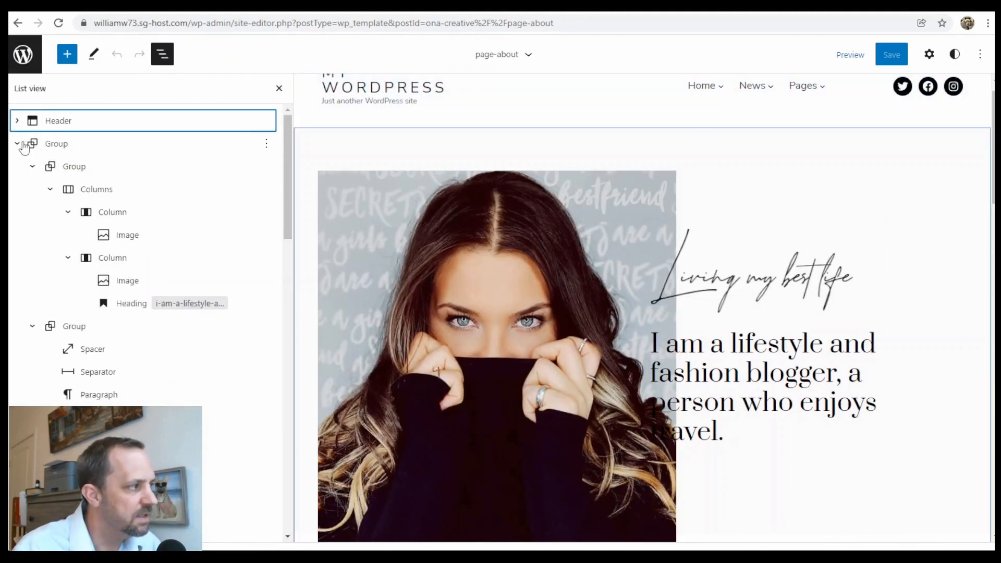
left_click(18, 143)
left_click(18, 166)
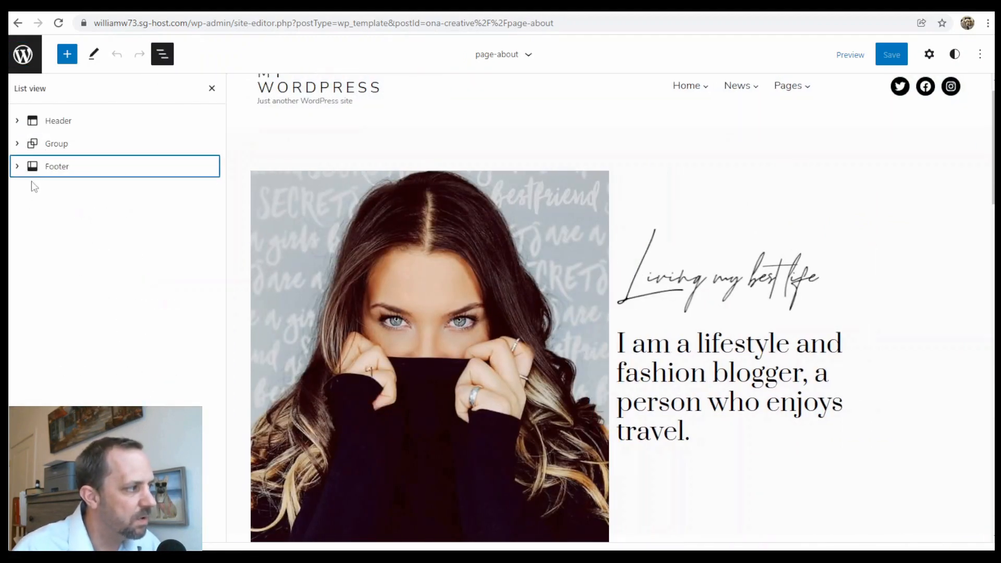
left_click(25, 146)
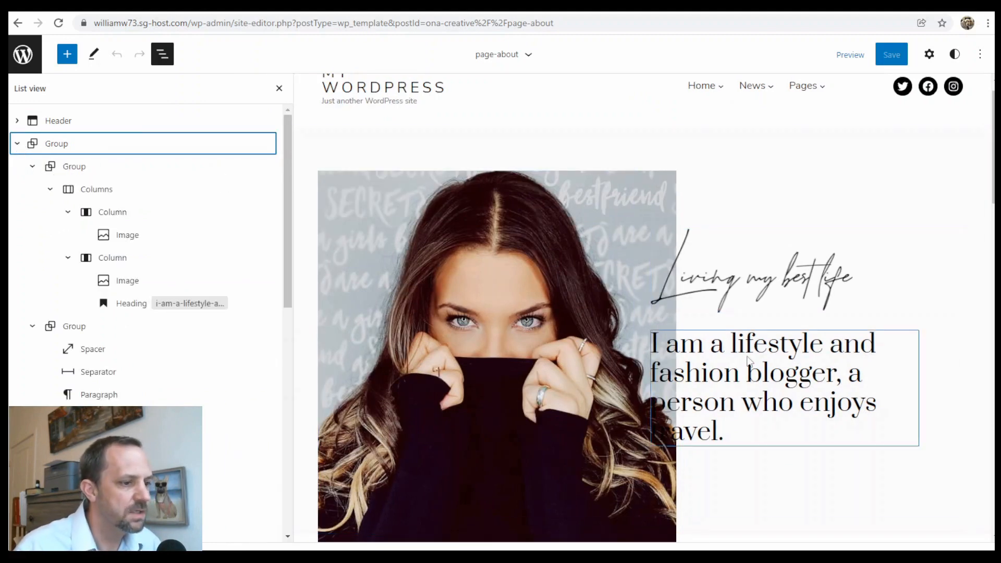
left_click(788, 346)
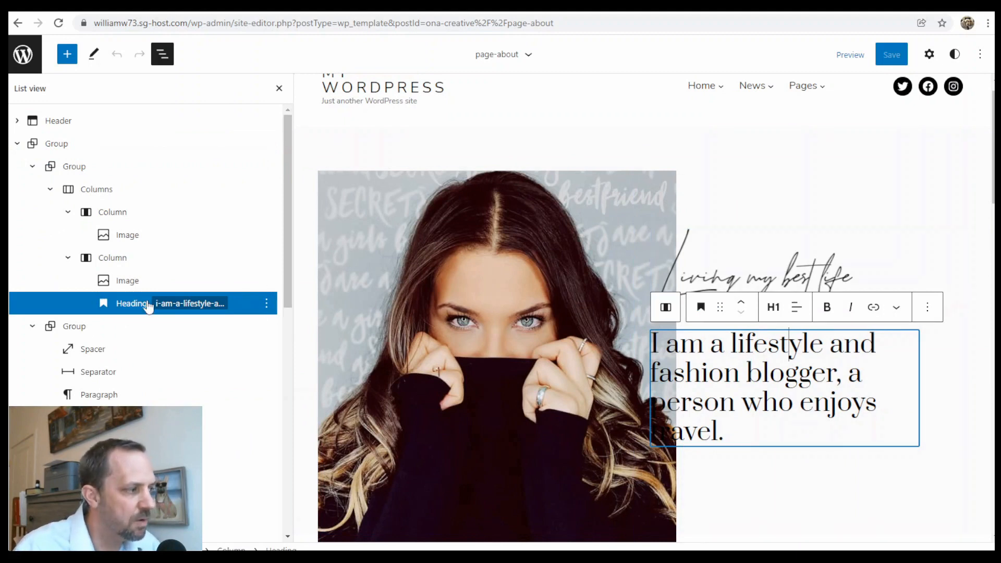
left_click(133, 282)
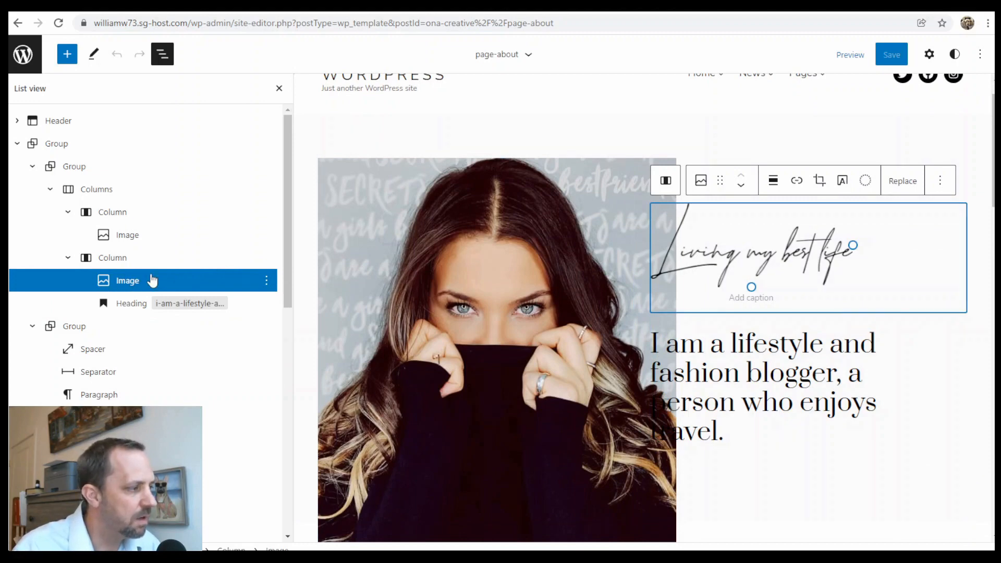
scroll(123, 238, "down", 3)
scroll(417, 230, "down", 6)
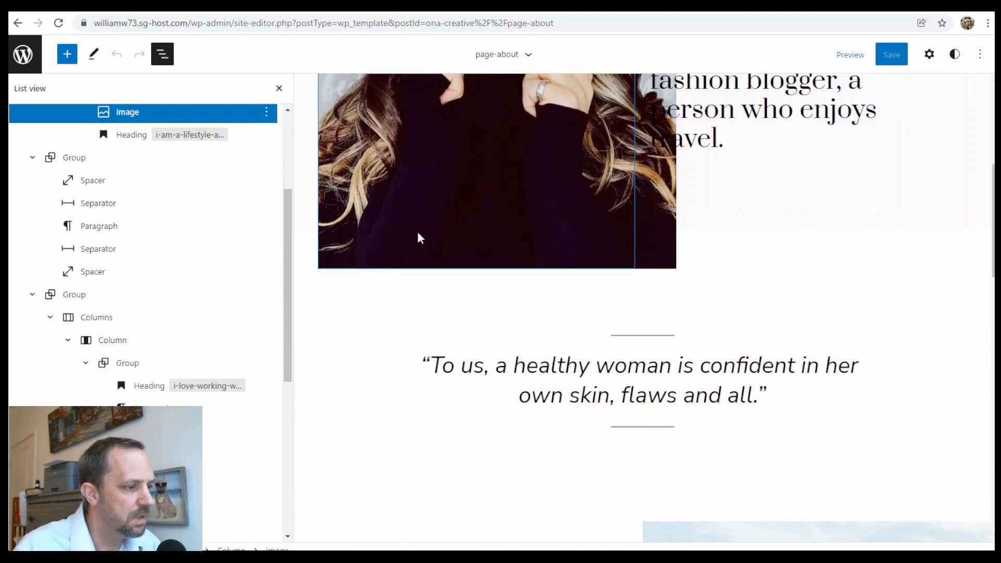
left_click(105, 228)
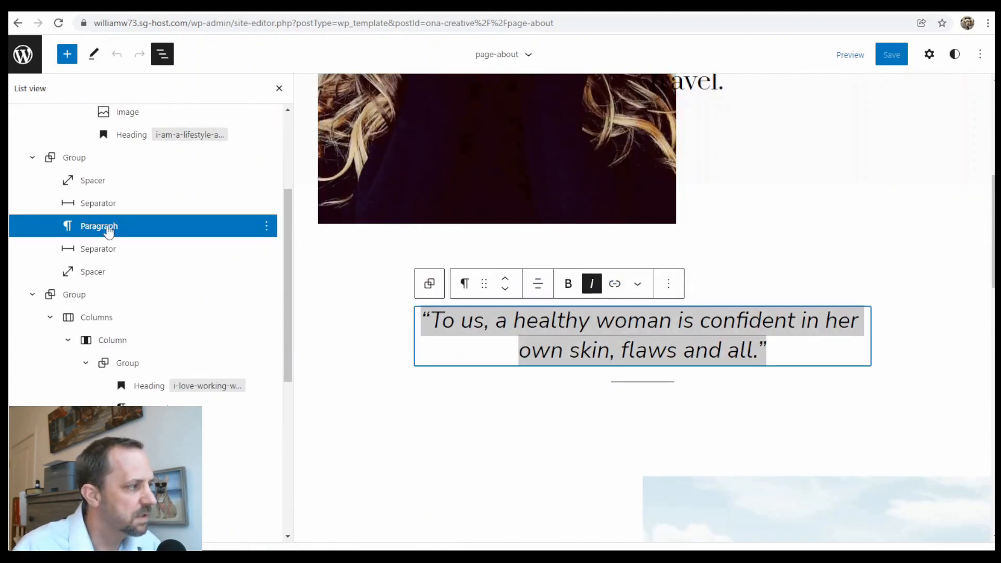
scroll(522, 281, "down", 6)
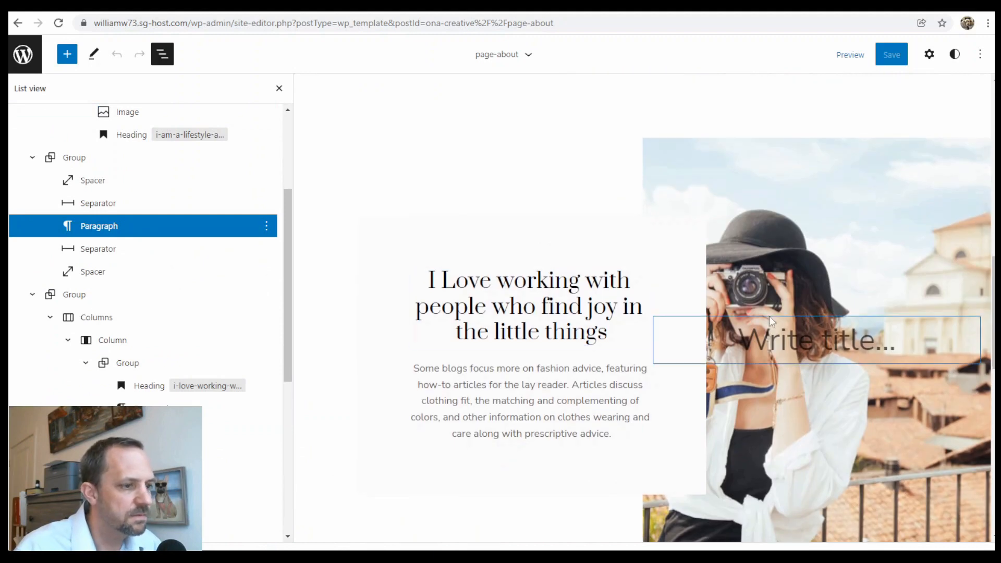
left_click(528, 289)
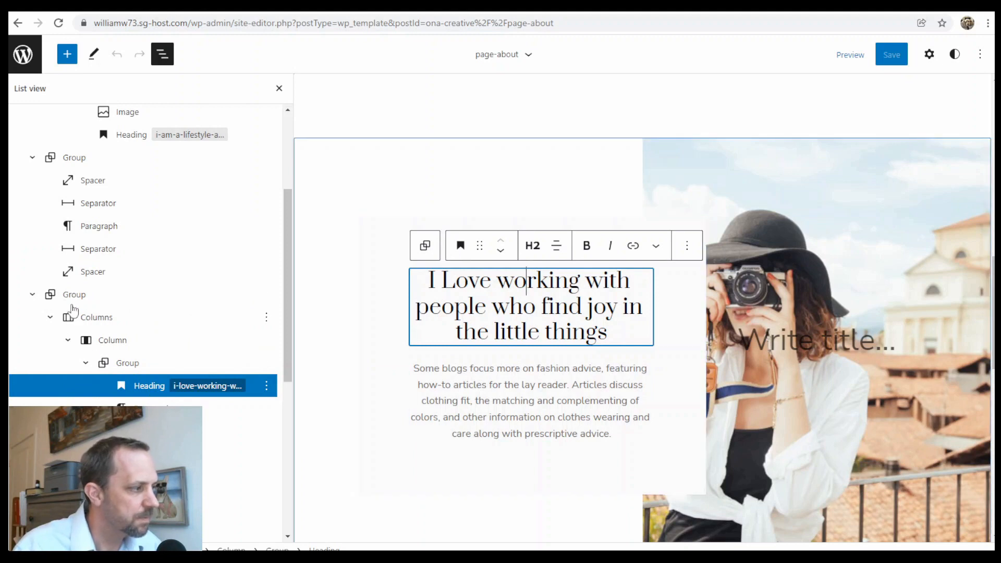
left_click(52, 296)
Move the 'I Love working with people…' group below the 99 / 1,500+ / 700K stats row.
left_click(34, 295)
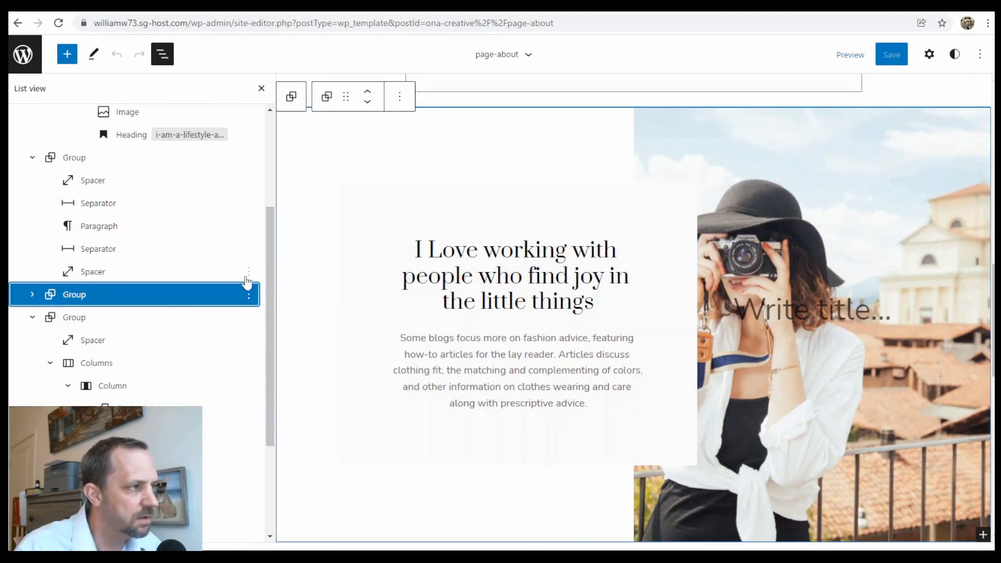
left_click(400, 96)
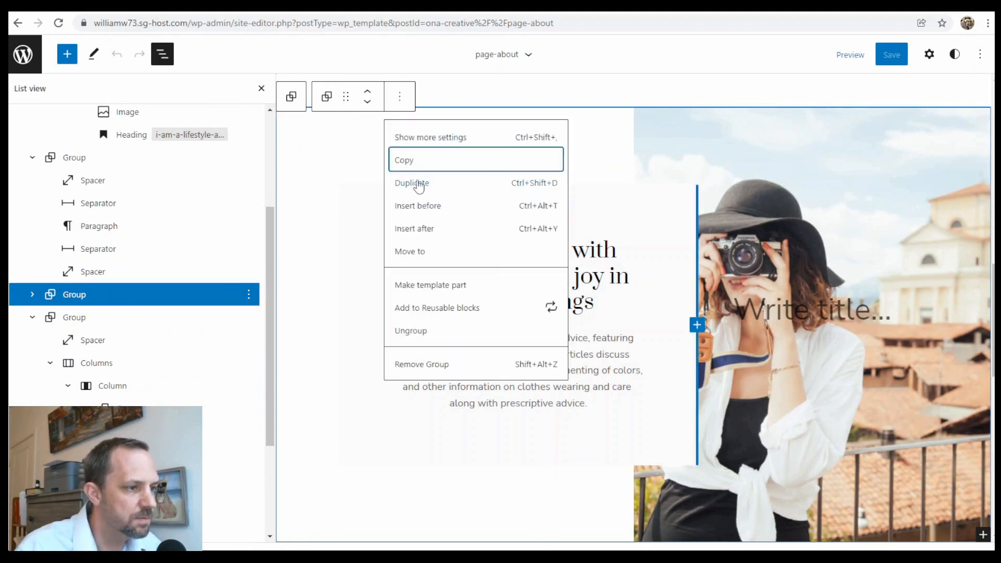
left_click(33, 317)
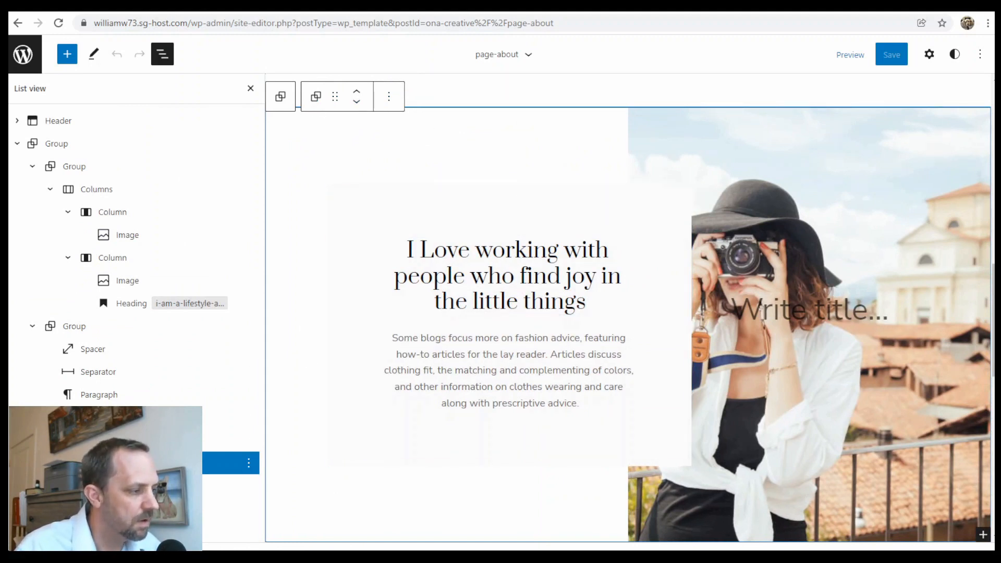
left_click(357, 102)
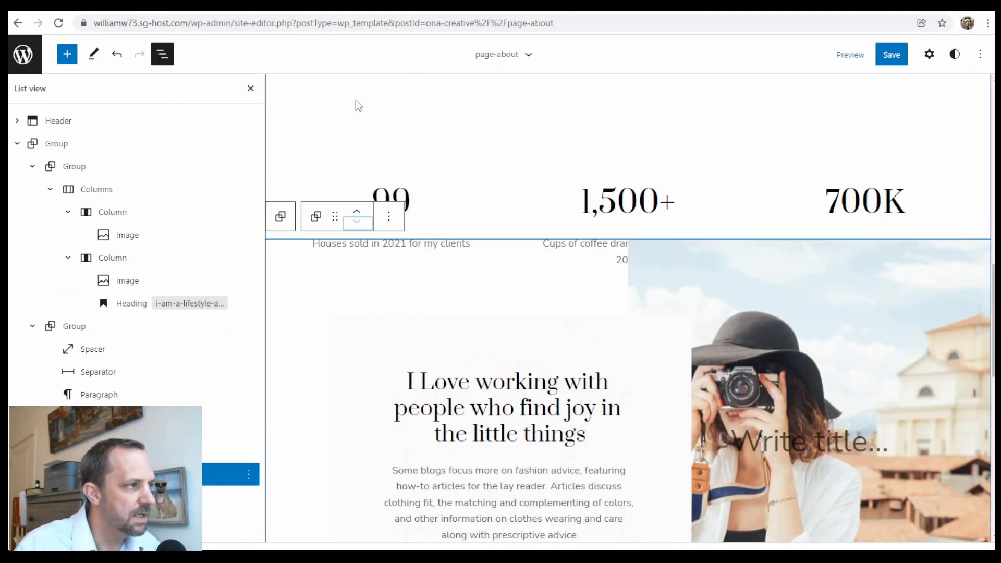
left_click(357, 349)
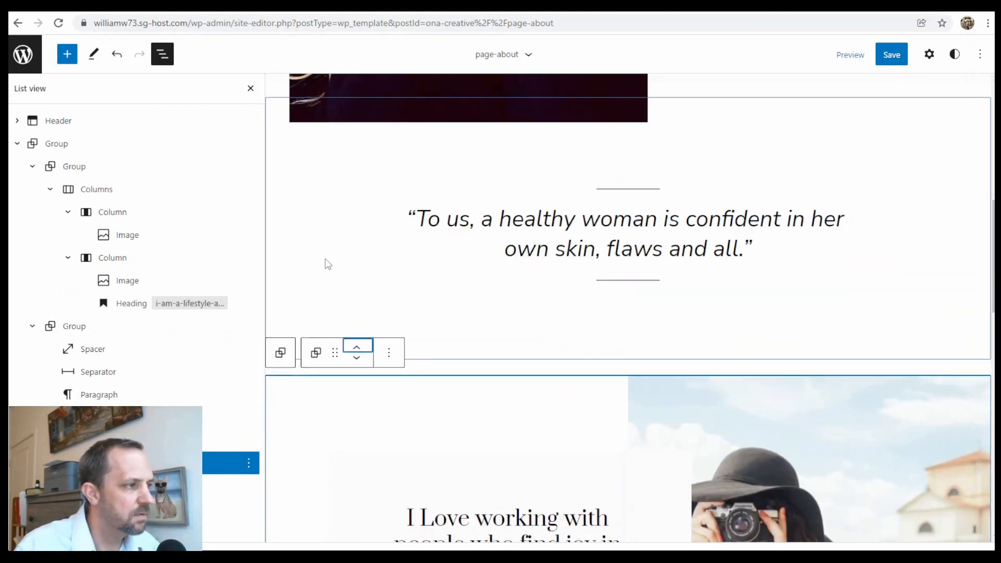
left_click(357, 357)
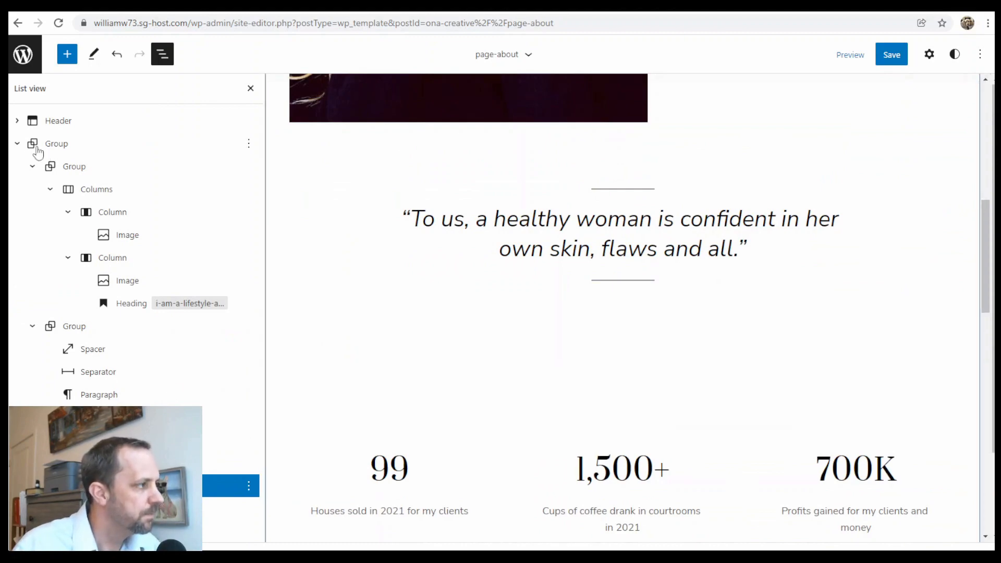
left_click(17, 144)
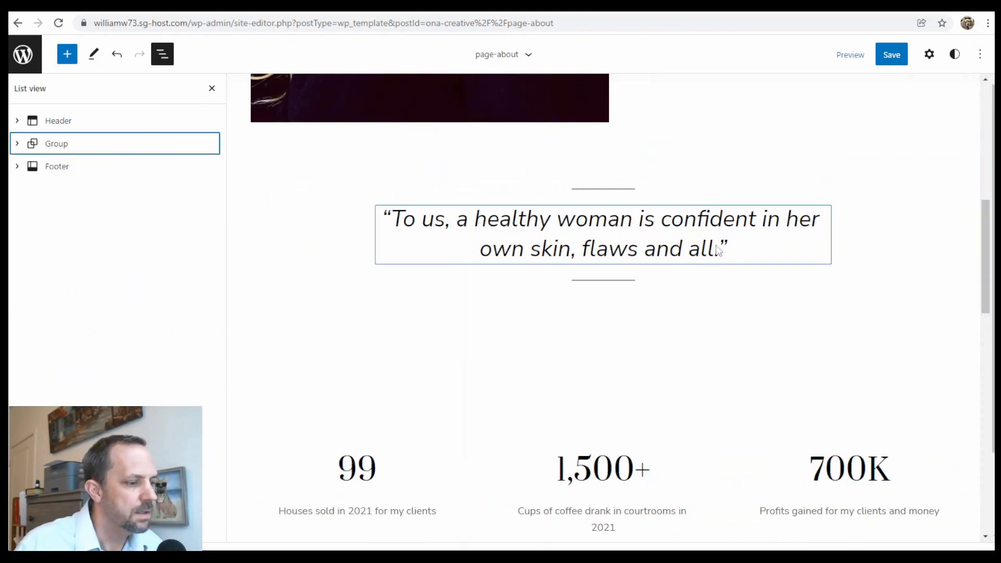
Leave the page-about template unsaved and go to the site editor's Templates list.
scroll(709, 249, "down", 15)
scroll(692, 249, "up", 14)
scroll(706, 280, "up", 10)
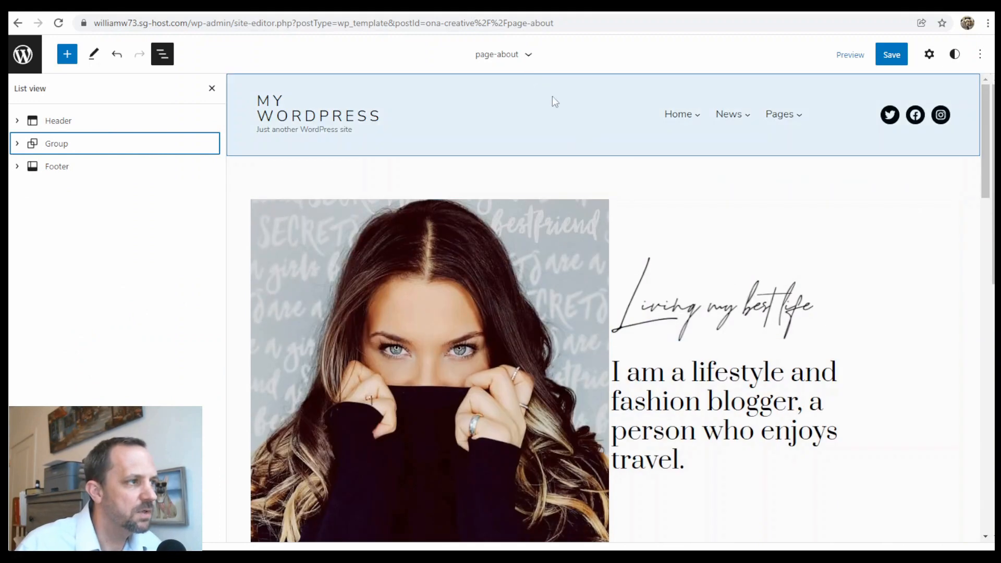
left_click(22, 54)
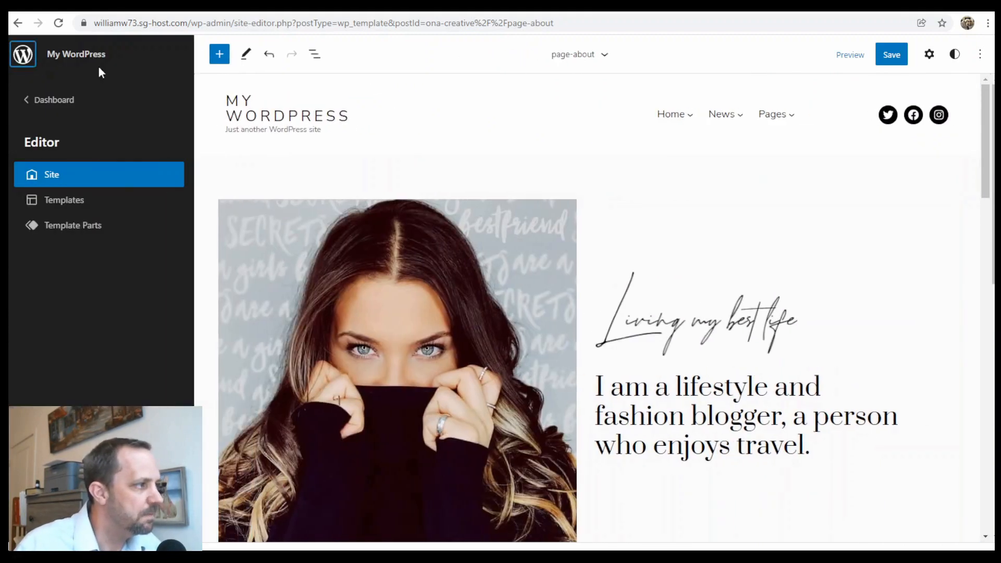
left_click(77, 204)
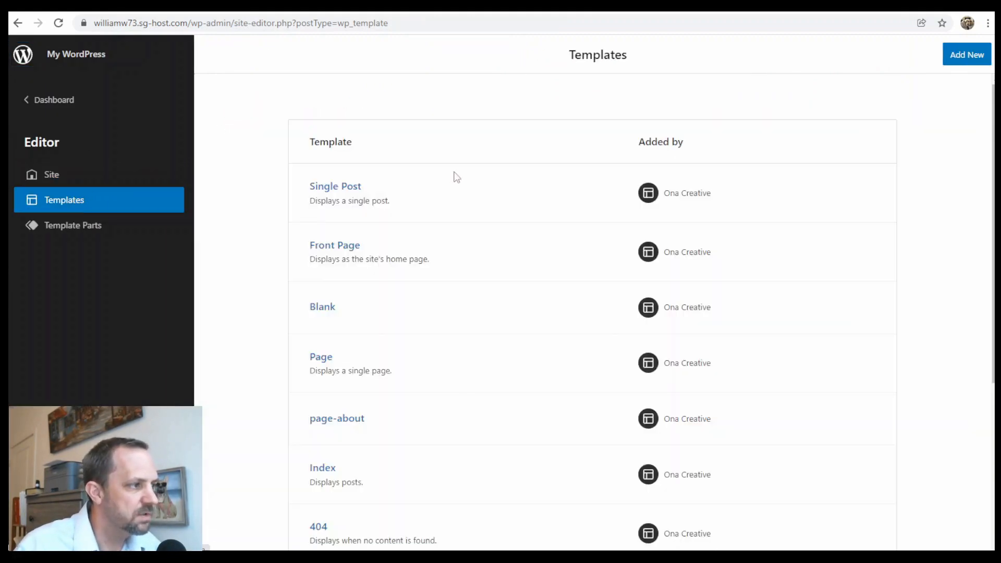
Open the Front Page template in List view and check that the MY TRAVEL button links only to '#'.
left_click(352, 249)
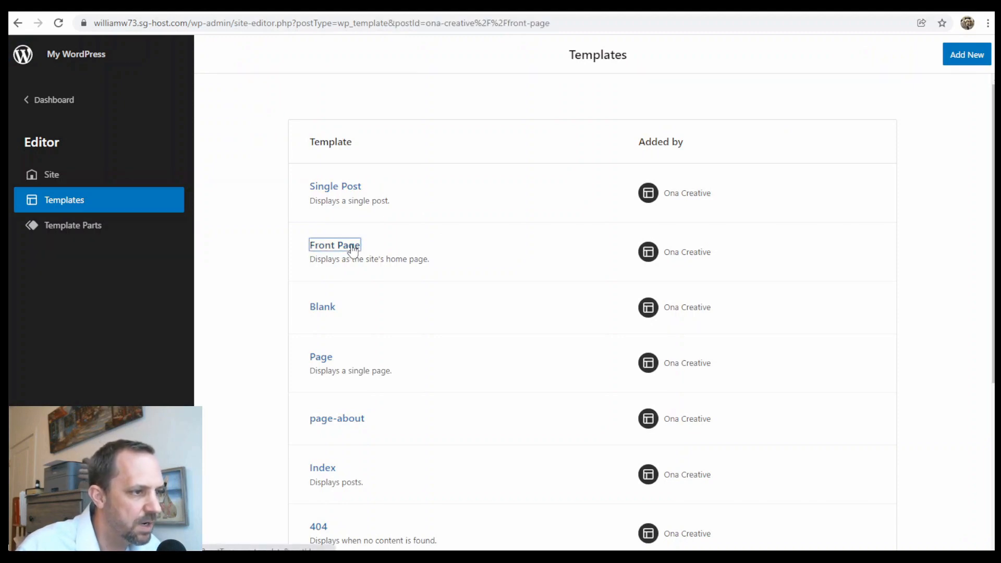
scroll(565, 205, "down", 10)
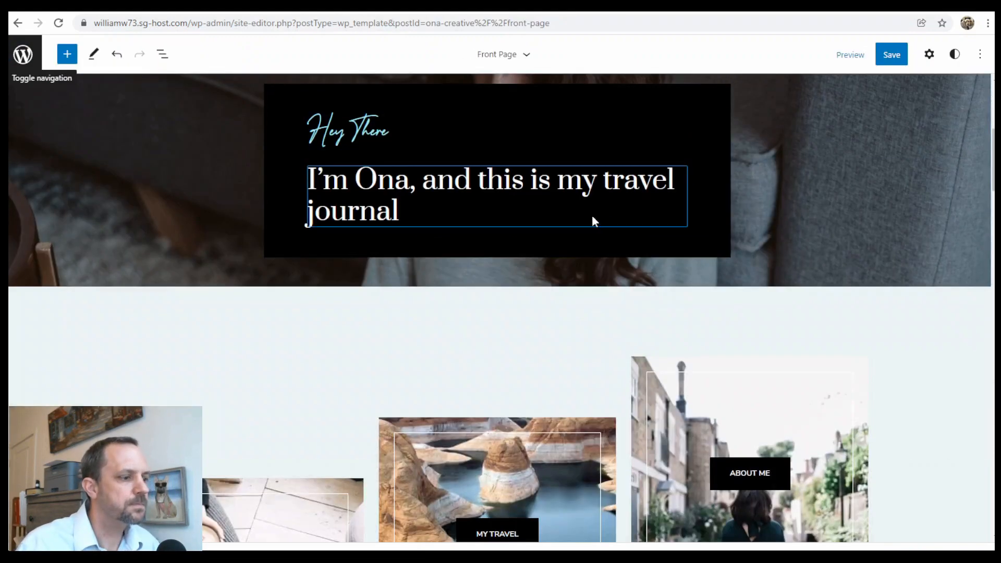
scroll(599, 223, "down", 10)
scroll(584, 329, "up", 12)
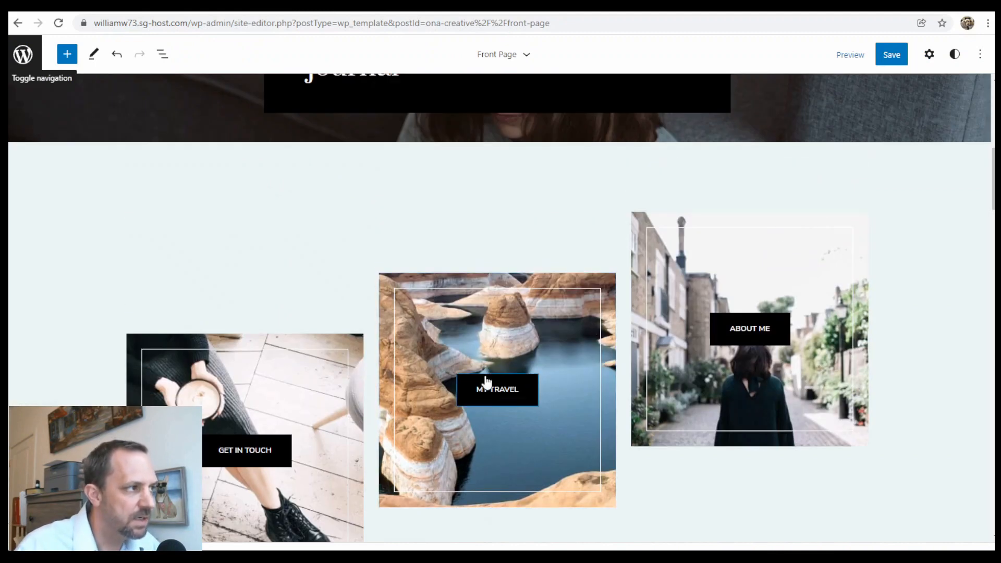
left_click(162, 53)
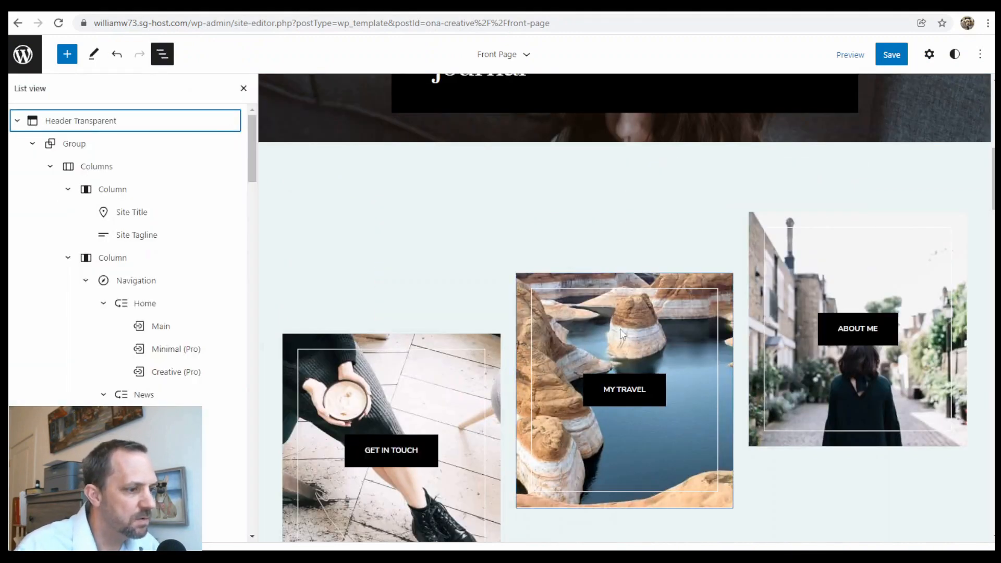
left_click(643, 397)
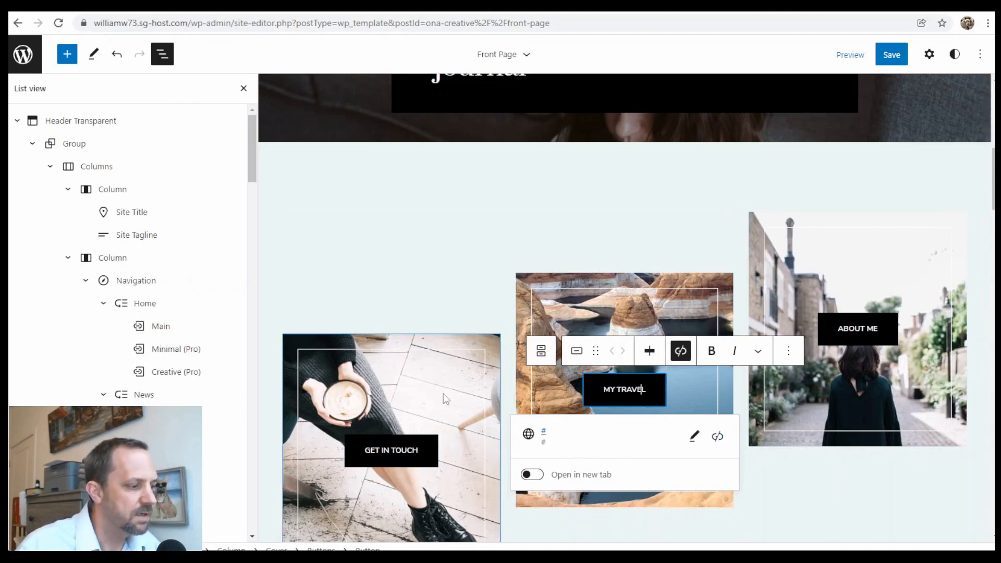
Link the GET IN TOUCH button to the Contact page.
scroll(446, 399, "down", 3)
left_click(394, 281)
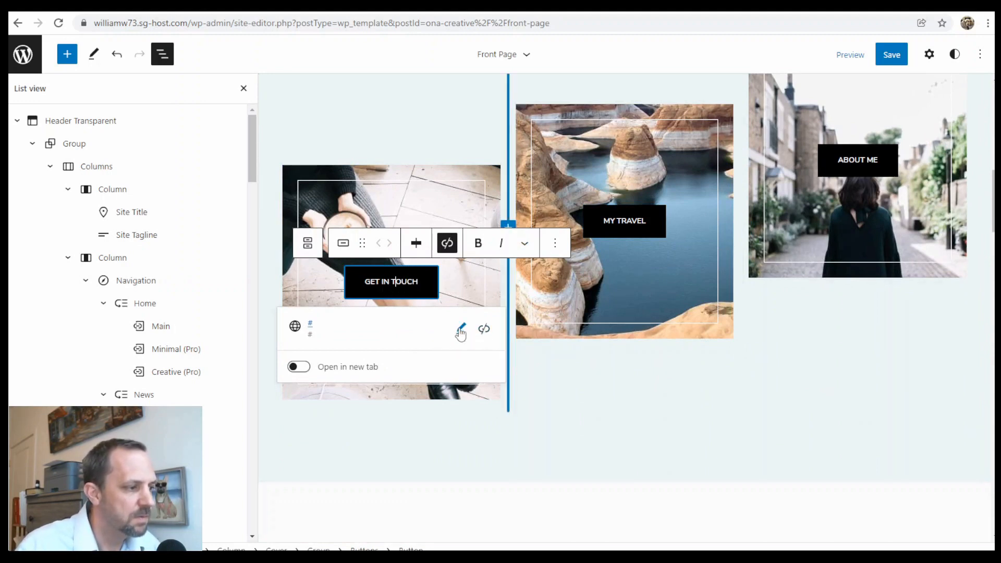
left_click(461, 331)
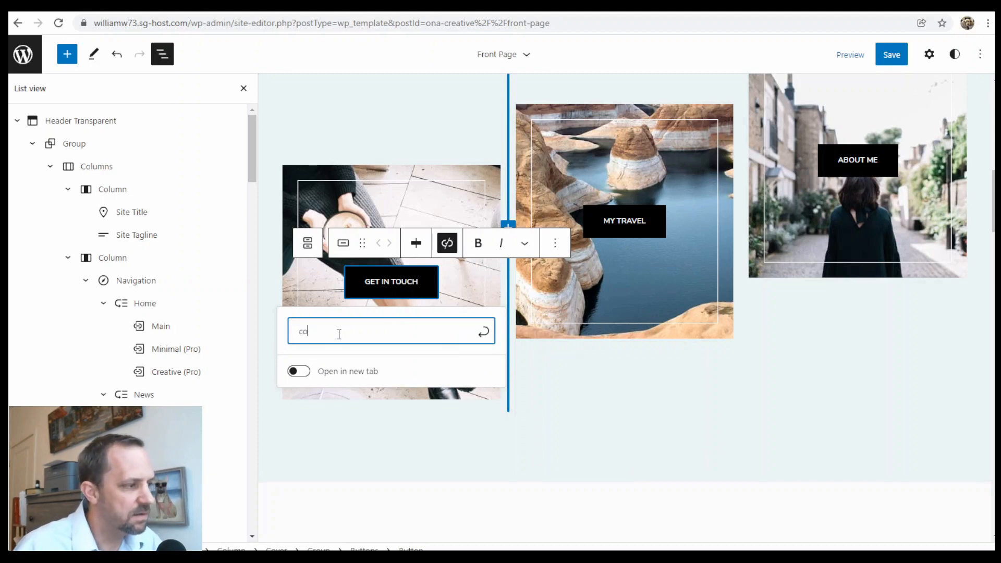
type("nt")
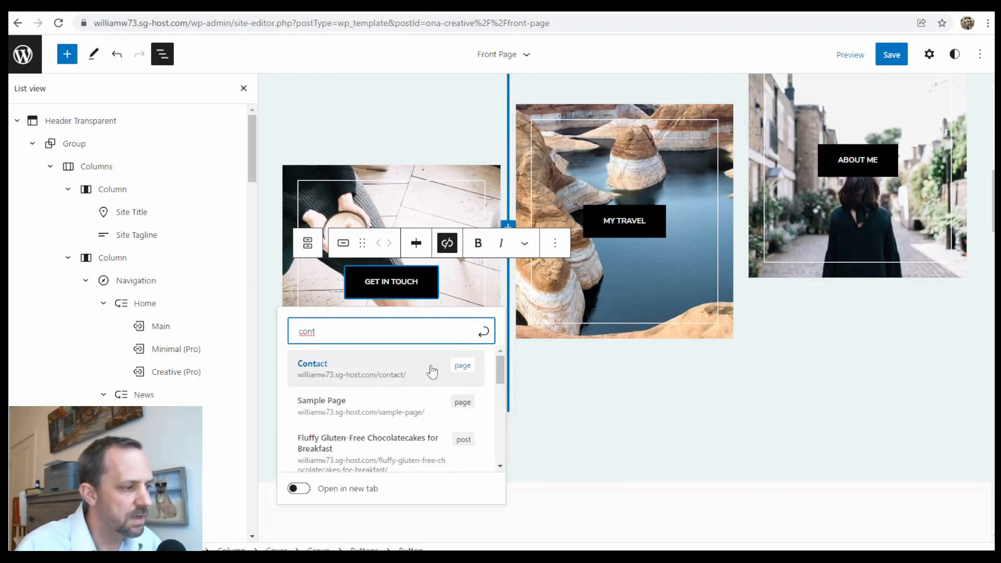
left_click(432, 371)
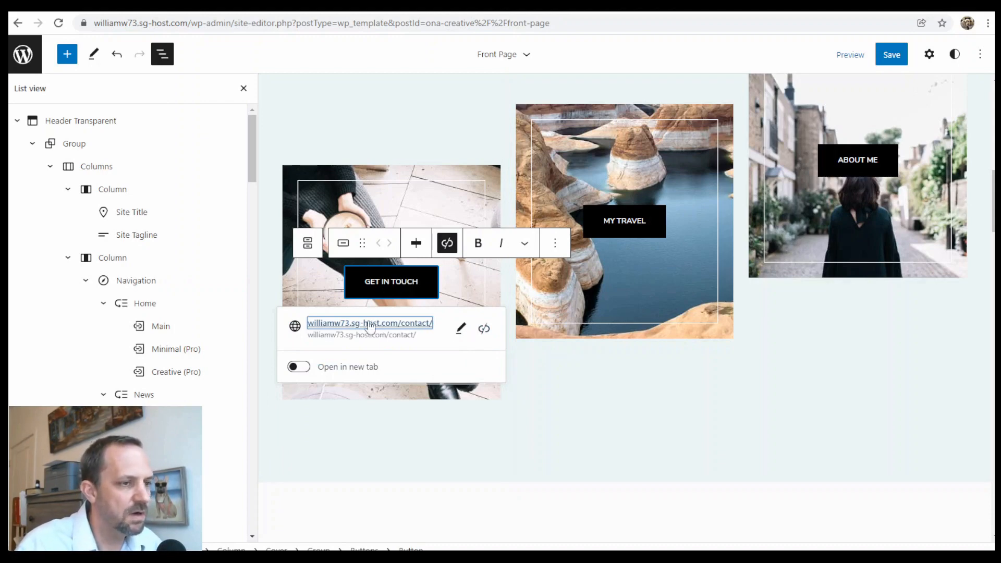
Link the ABOUT ME button to the About page.
scroll(861, 303, "up", 1)
scroll(861, 303, "up", 3)
left_click(863, 328)
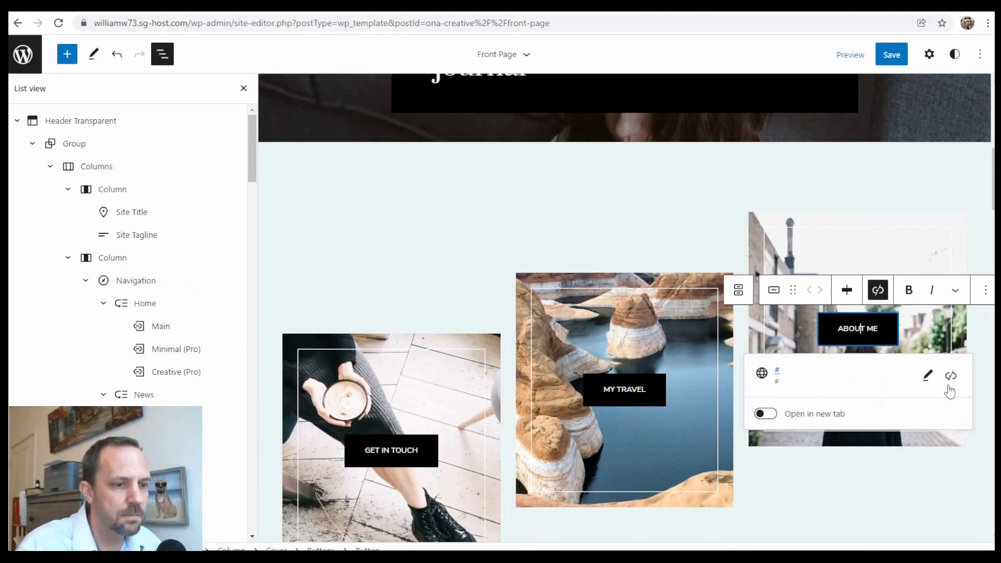
left_click(928, 375)
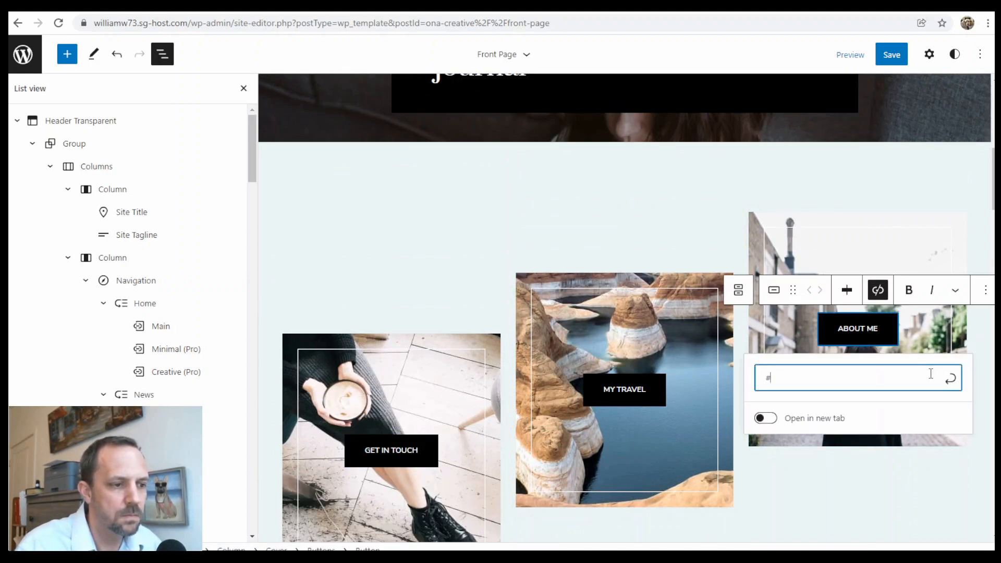
type("ab")
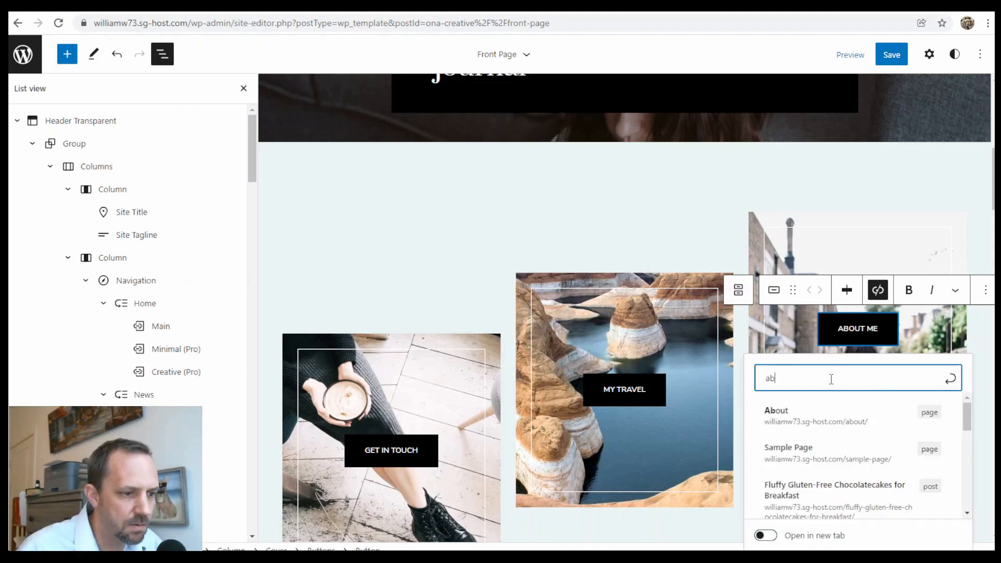
left_click(885, 418)
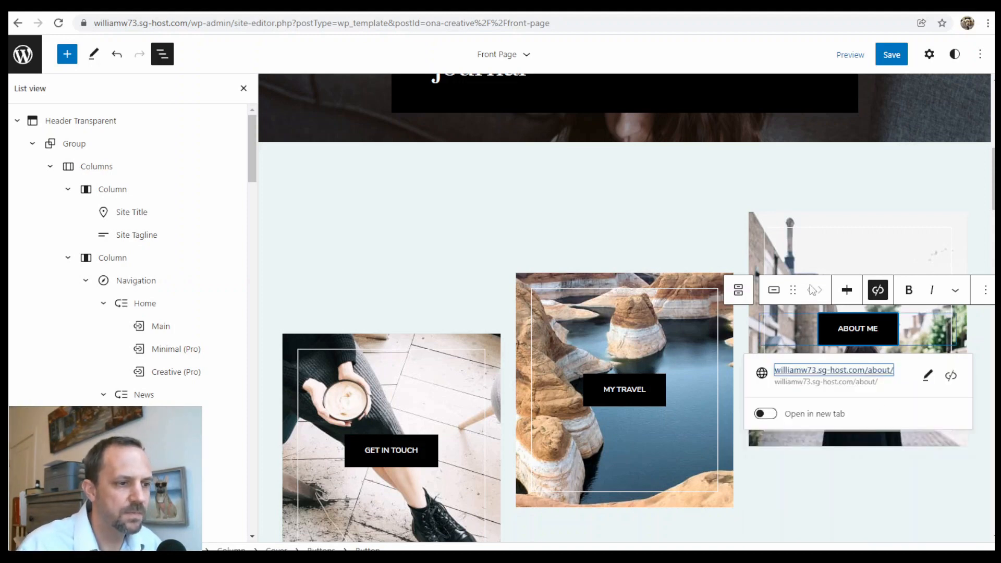
left_click(696, 206)
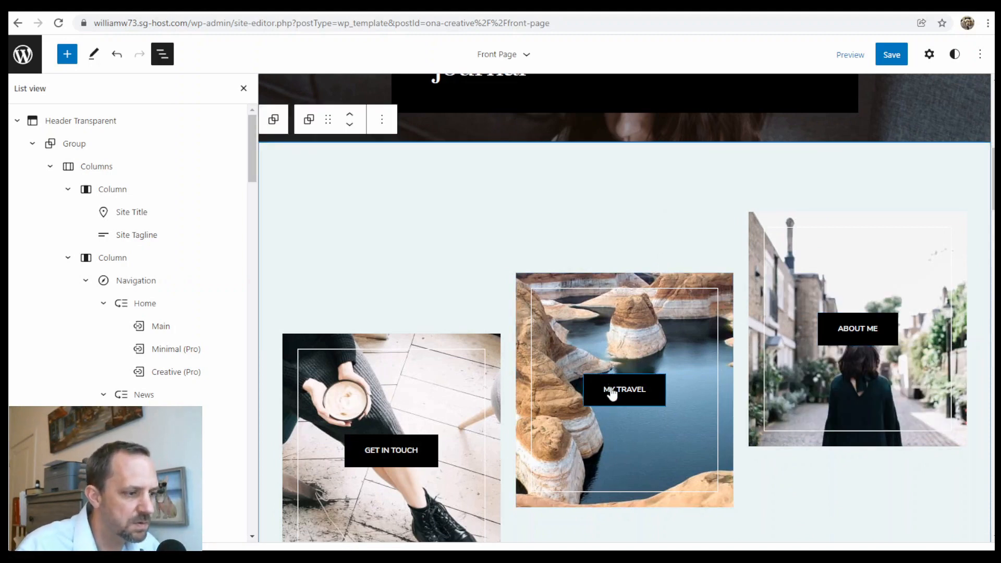
scroll(636, 393, "up", 8)
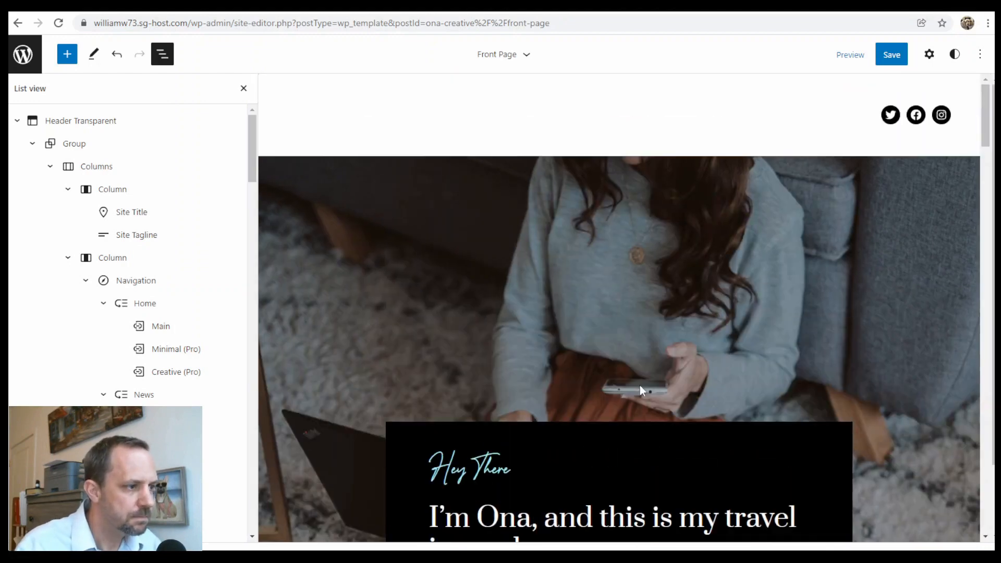
scroll(642, 386, "down", 10)
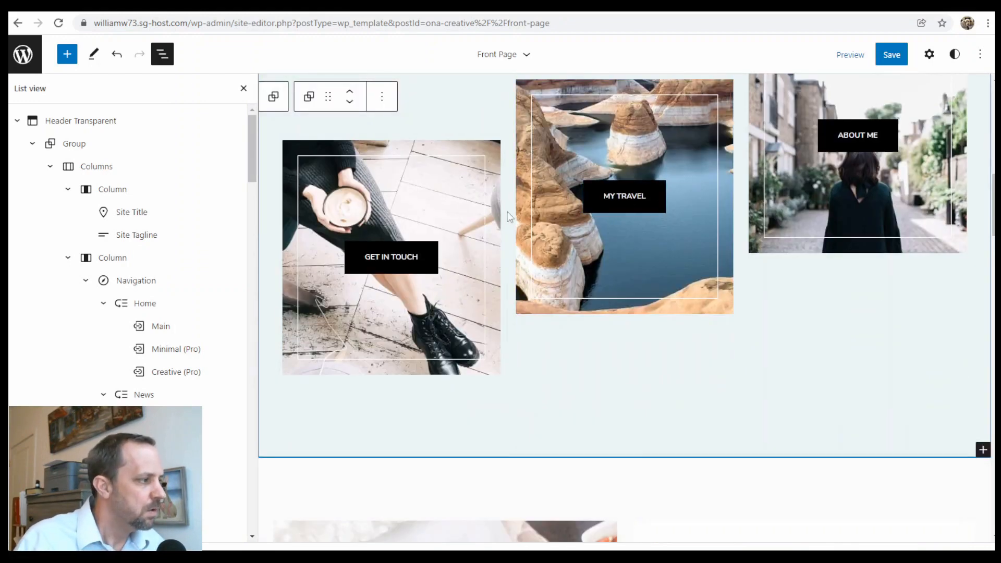
left_click(17, 120)
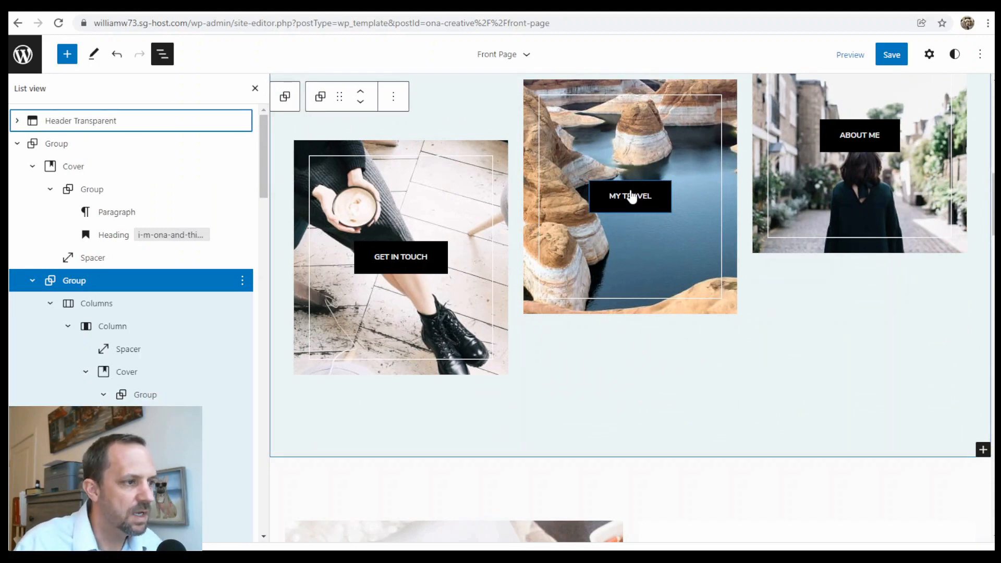
left_click(17, 144)
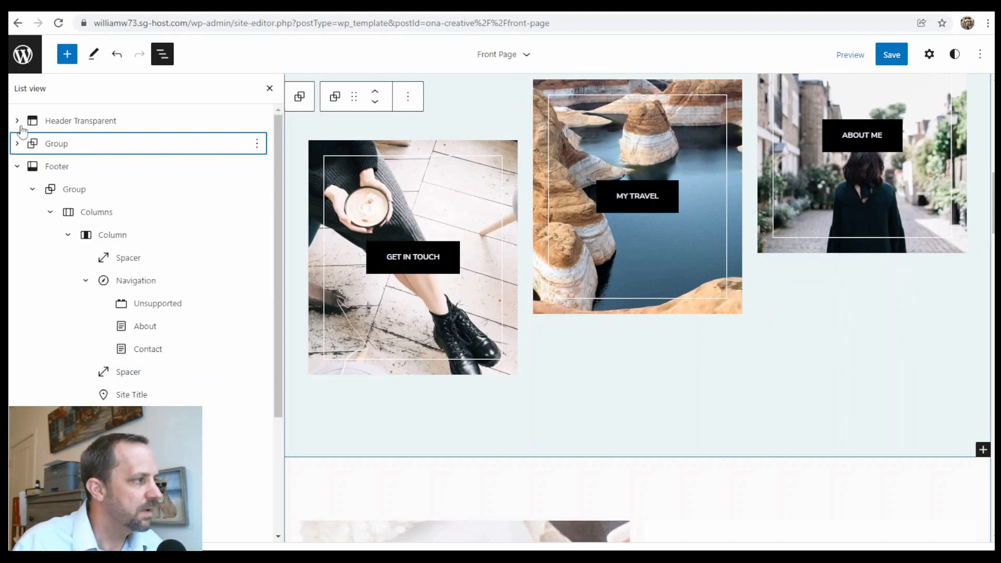
left_click(18, 167)
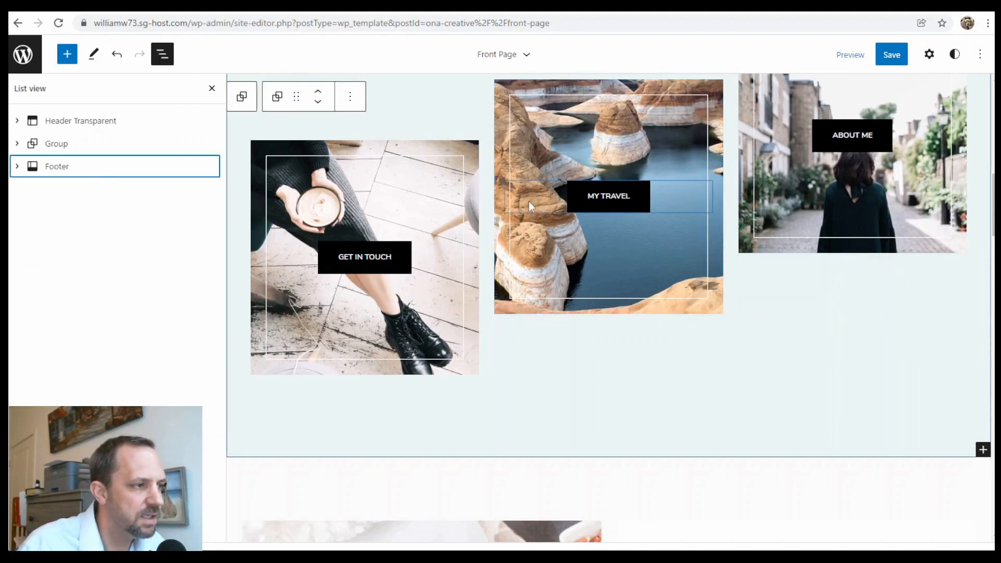
scroll(661, 199, "down", 6)
scroll(532, 268, "down", 6)
scroll(373, 234, "up", 6)
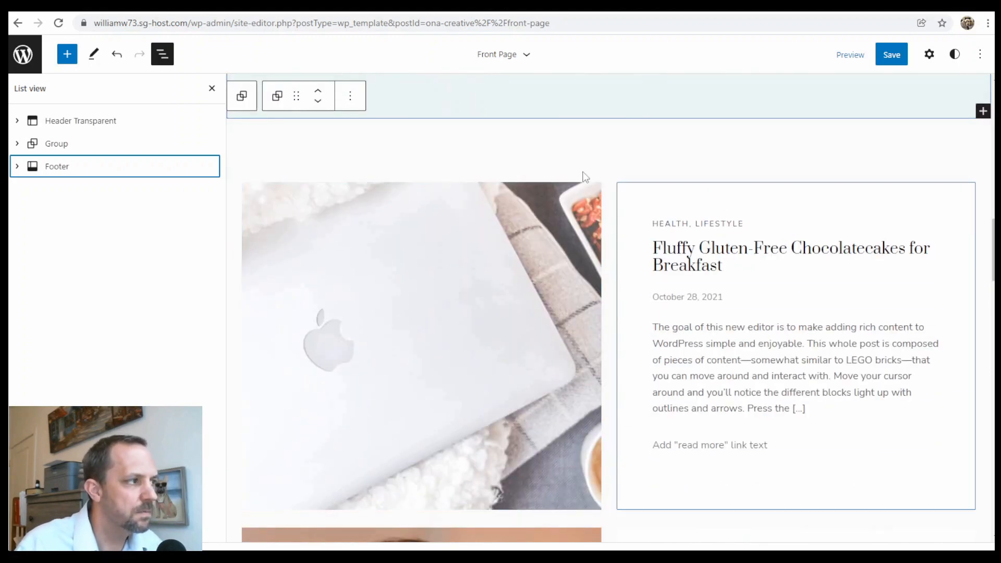
left_click(487, 208)
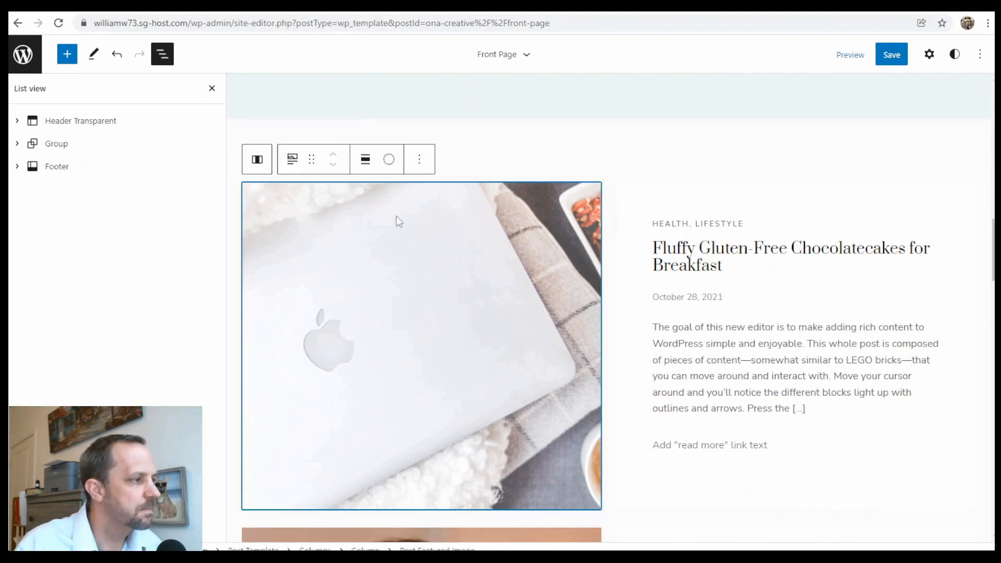
left_click(17, 144)
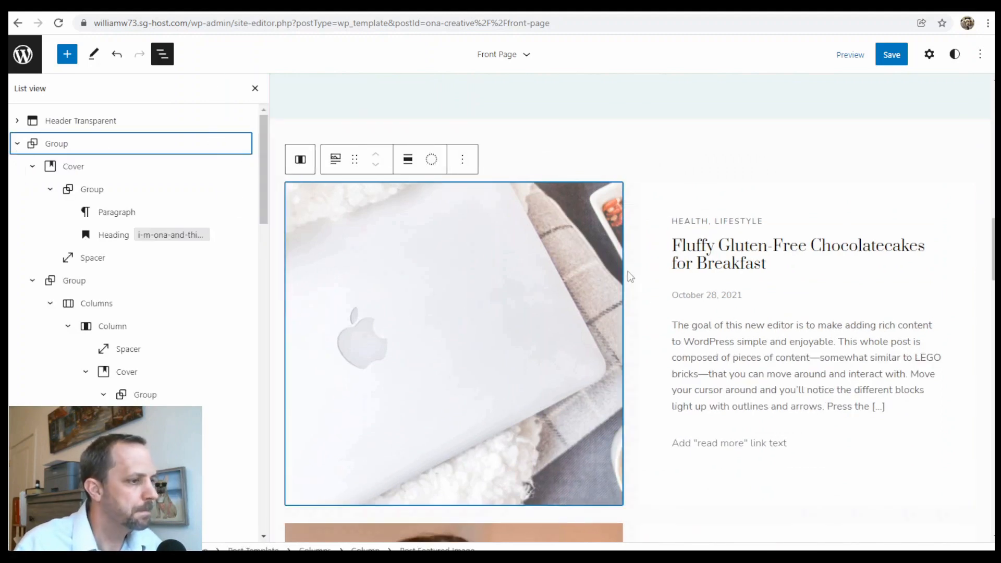
left_click(763, 265)
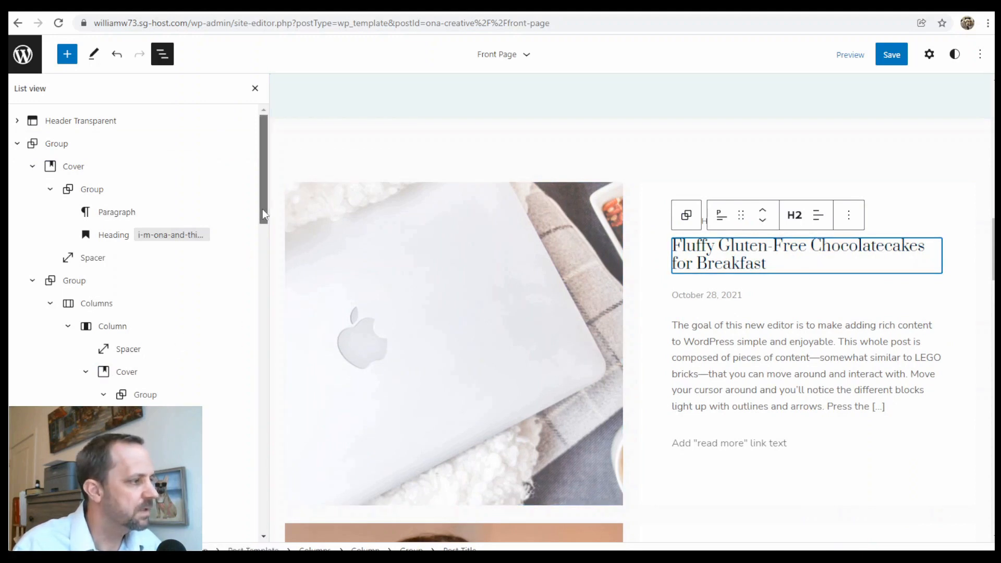
left_click_drag(262, 209, 265, 346)
scroll(264, 345, "down", 3)
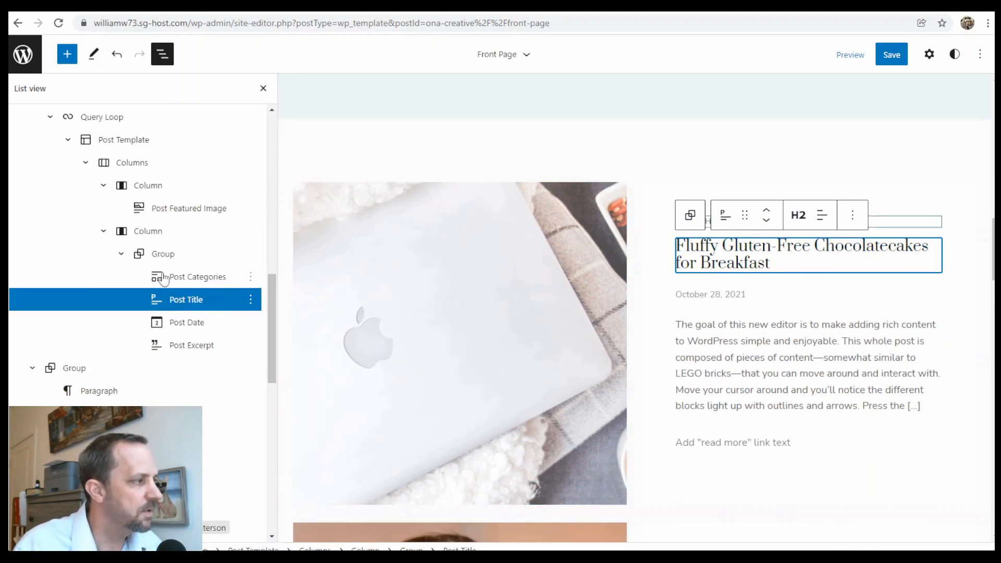
scroll(550, 323, "up", 5)
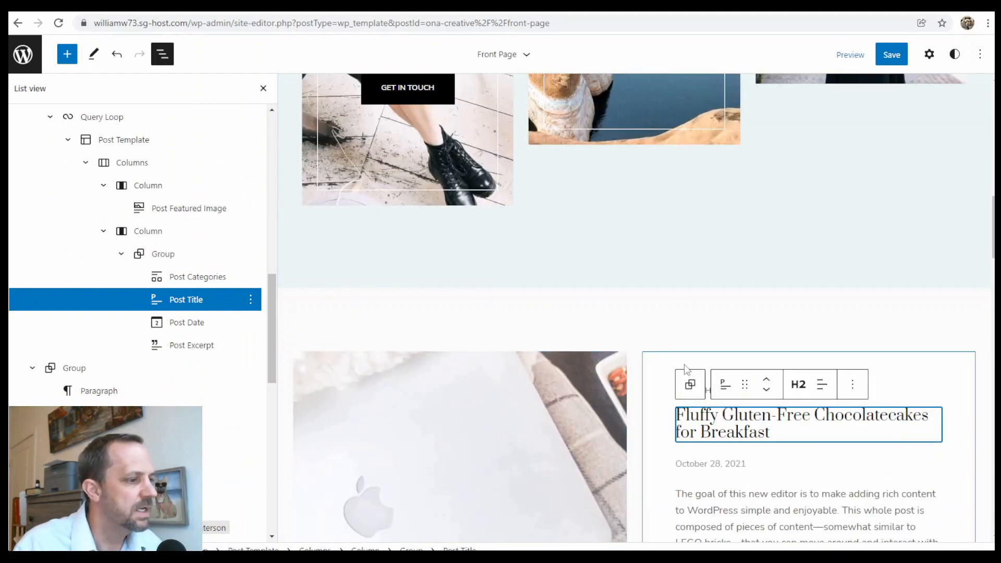
scroll(629, 360, "down", 10)
scroll(615, 351, "down", 5)
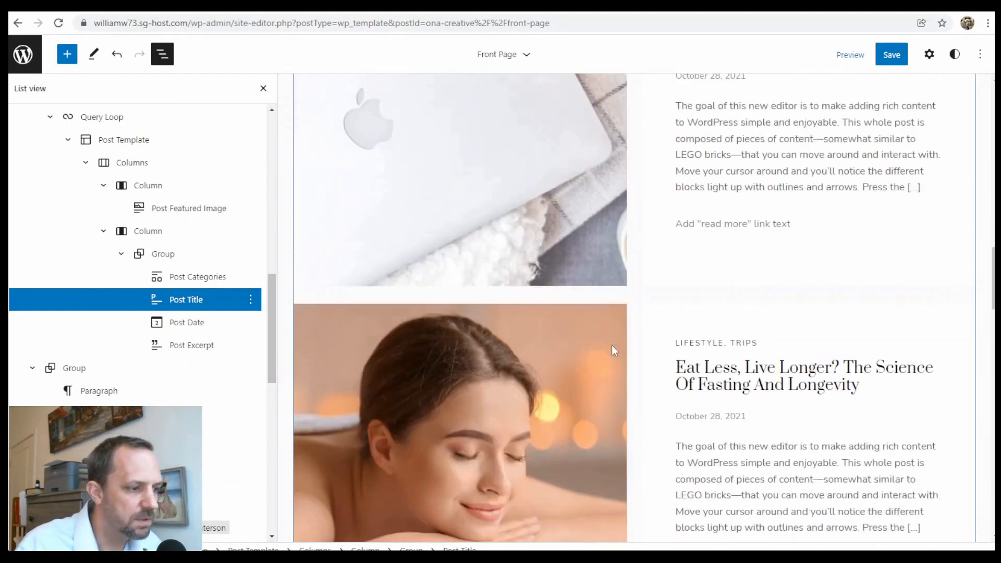
scroll(751, 357, "down", 9)
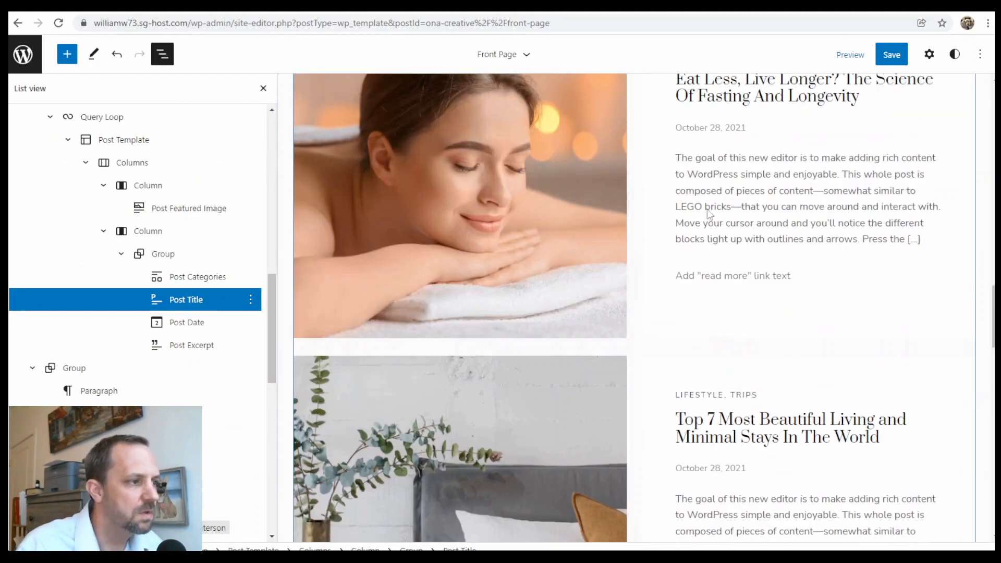
scroll(745, 356, "up", 13)
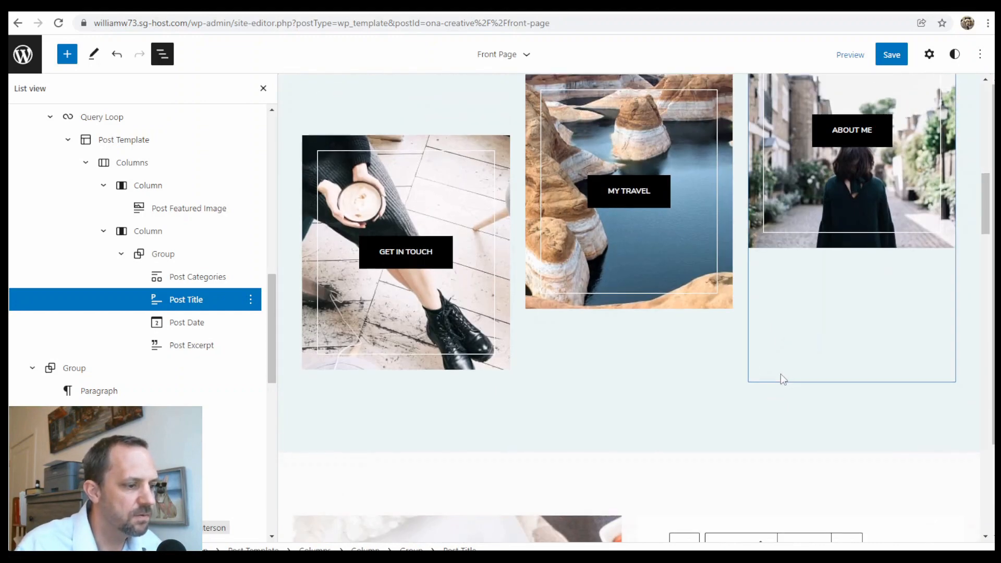
scroll(782, 373, "down", 8)
scroll(730, 313, "up", 6)
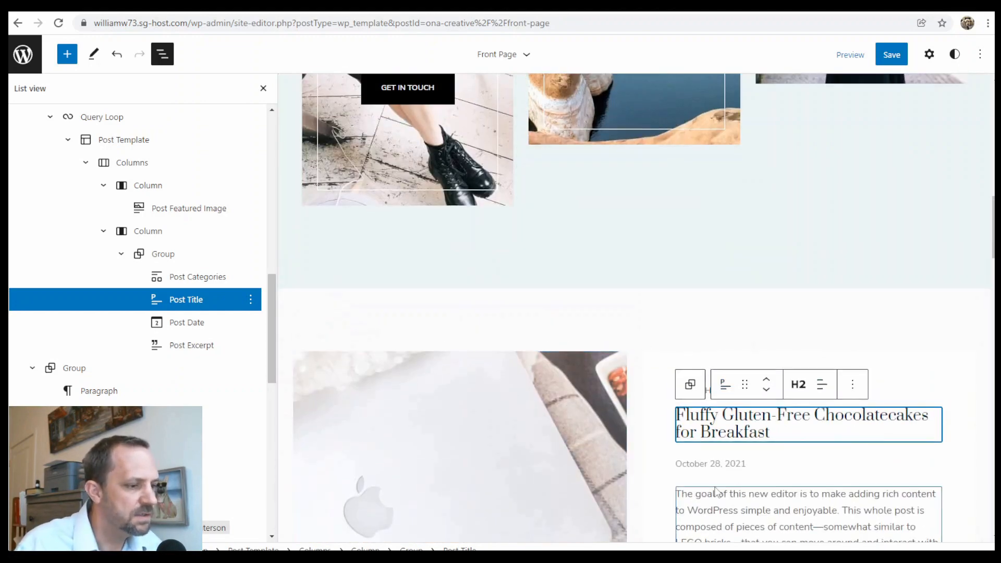
scroll(633, 367, "down", 6)
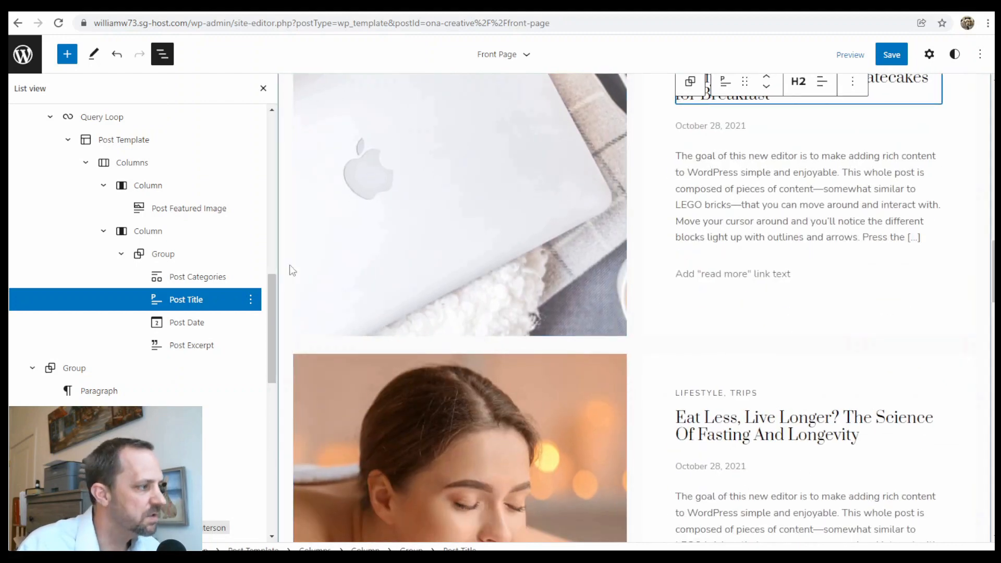
left_click(50, 117)
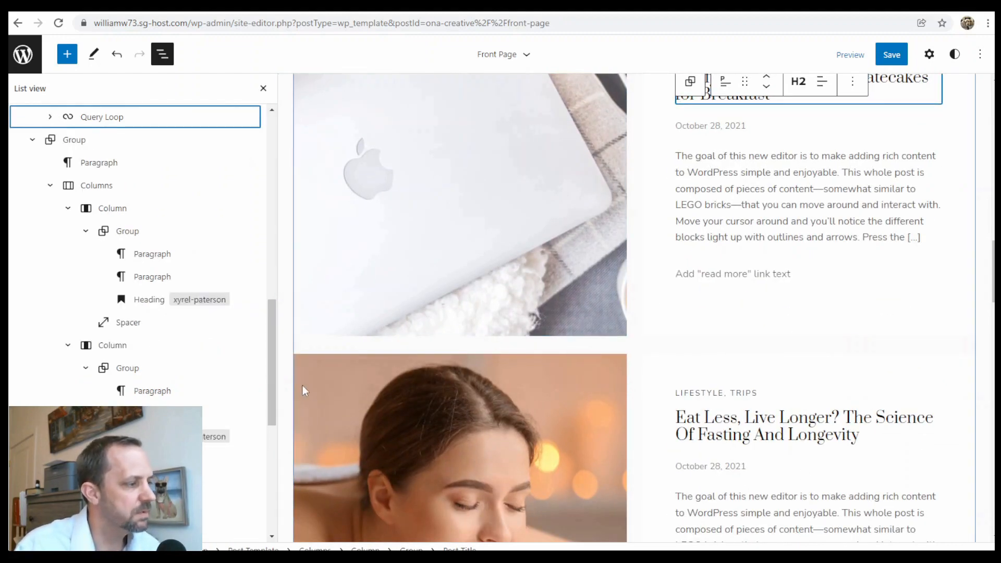
scroll(270, 368, "up", 5)
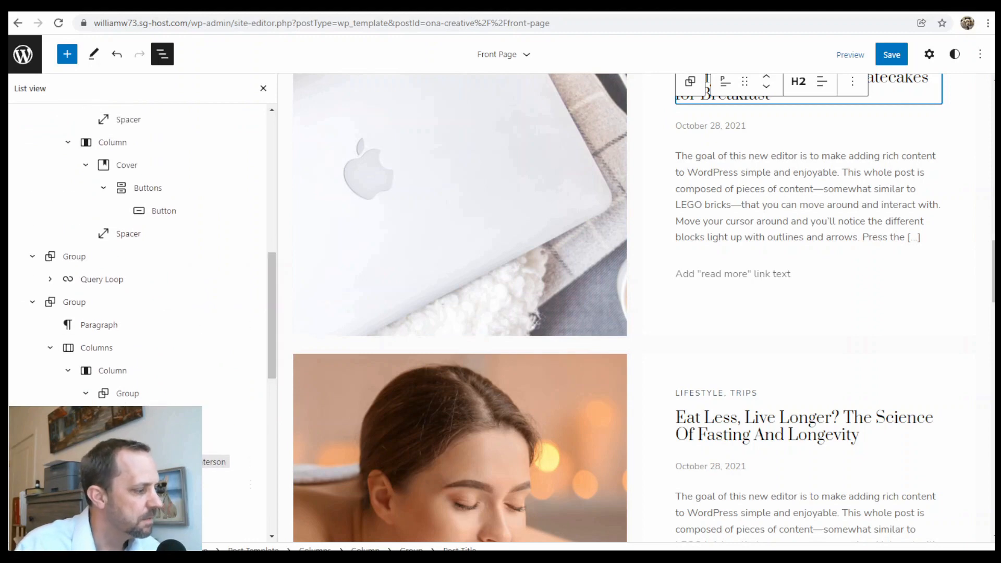
left_click(797, 194)
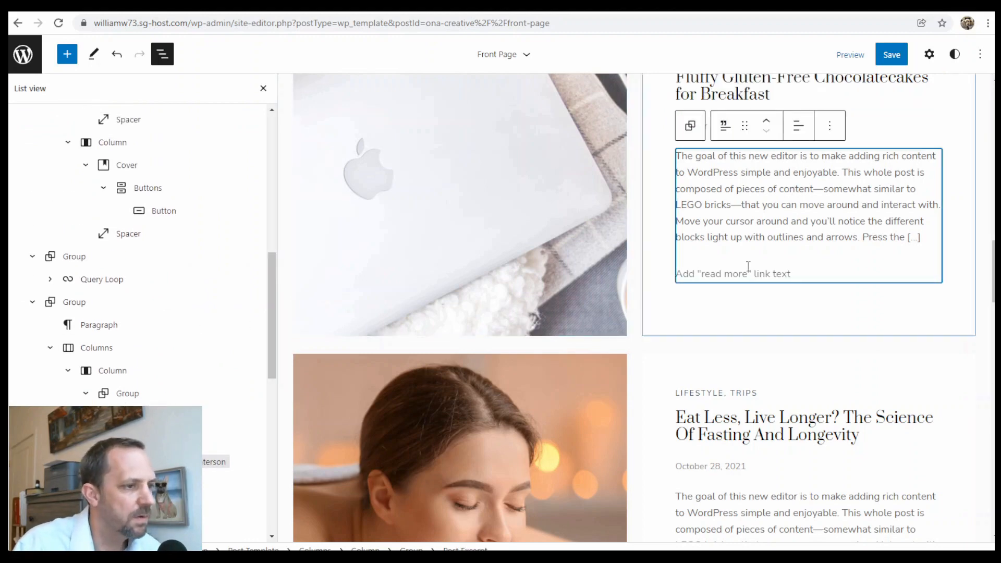
scroll(739, 270, "down", 5)
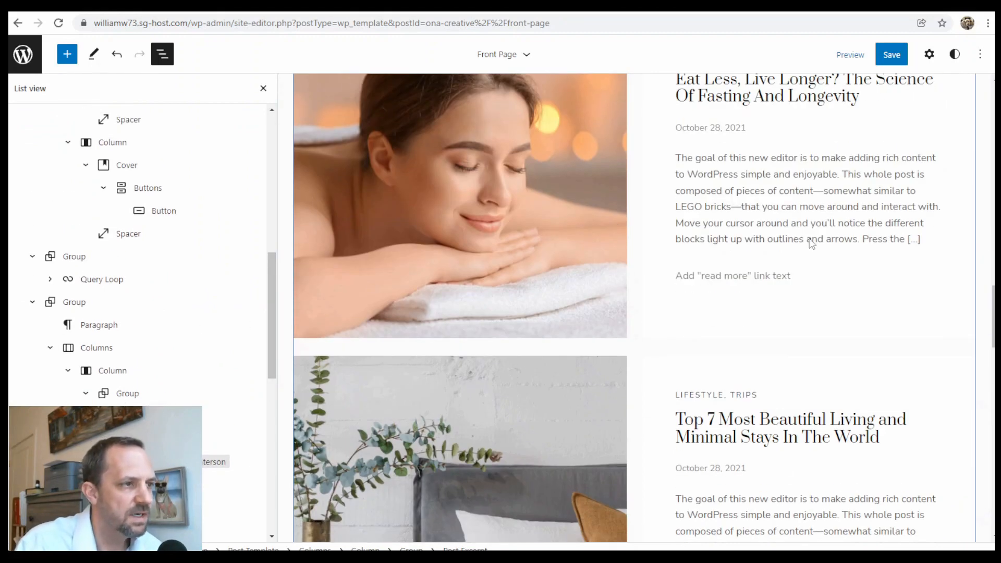
scroll(812, 245, "up", 3)
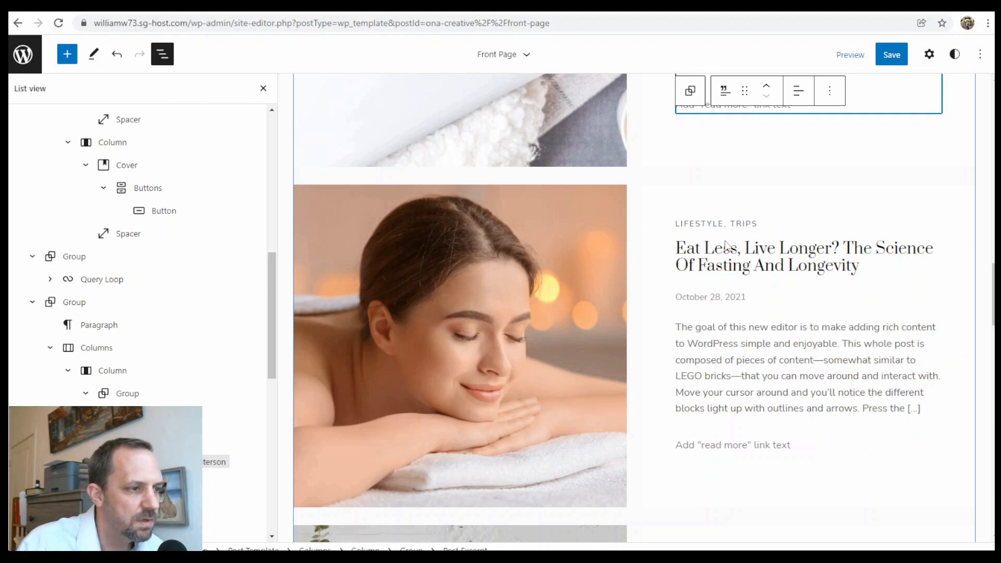
Exit the site editor without saving and open the Posts list of seven posts.
left_click(23, 54)
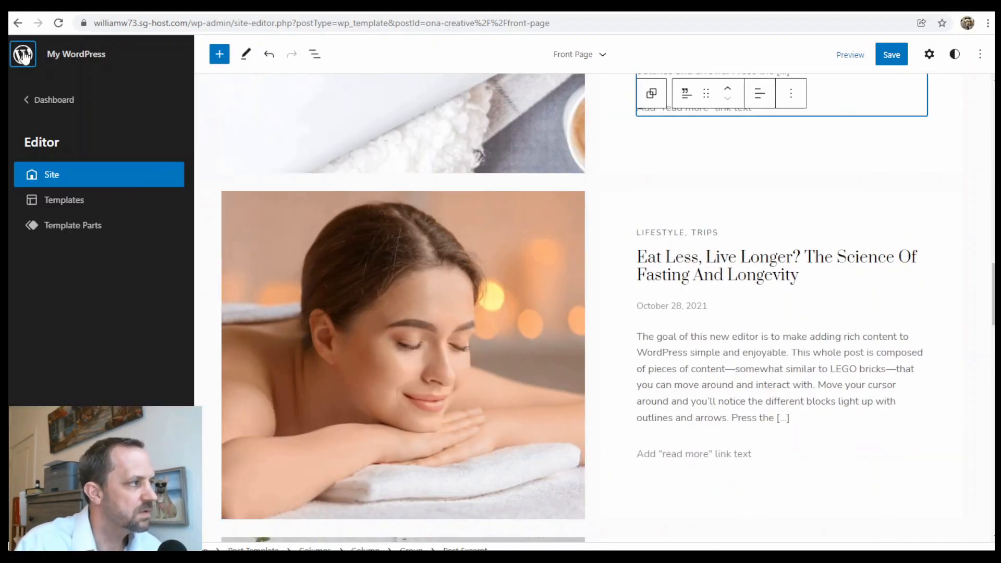
left_click(59, 107)
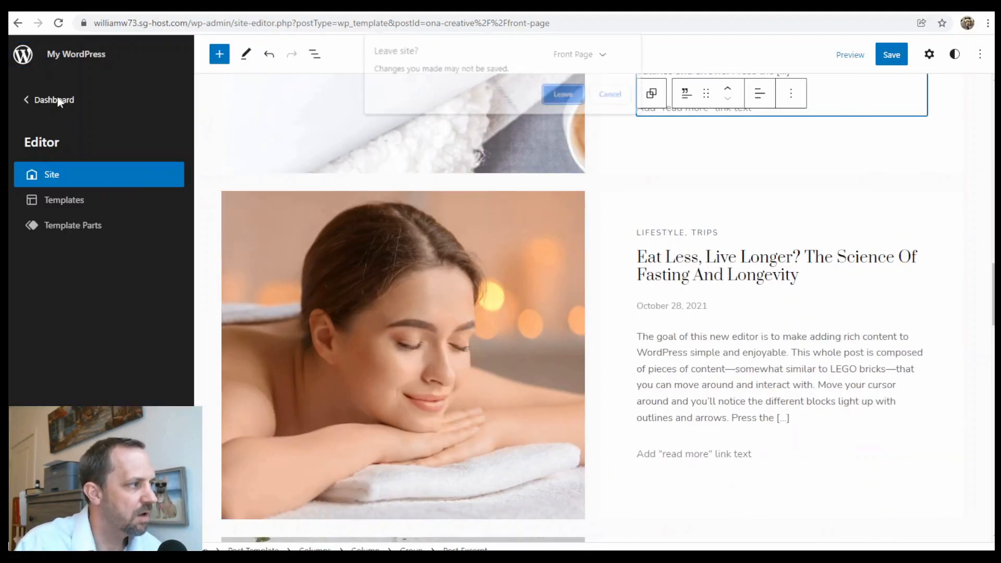
left_click(550, 94)
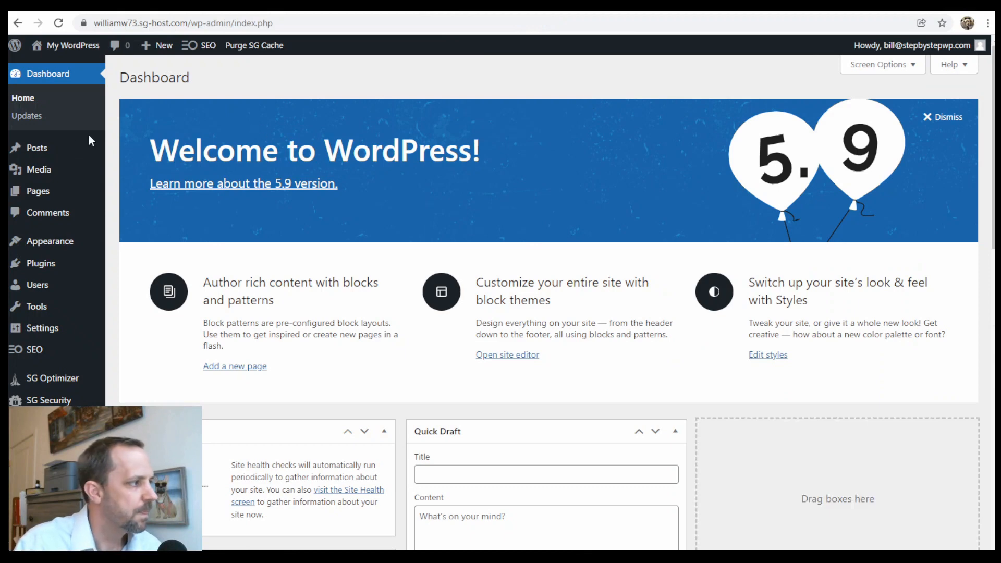
left_click(42, 148)
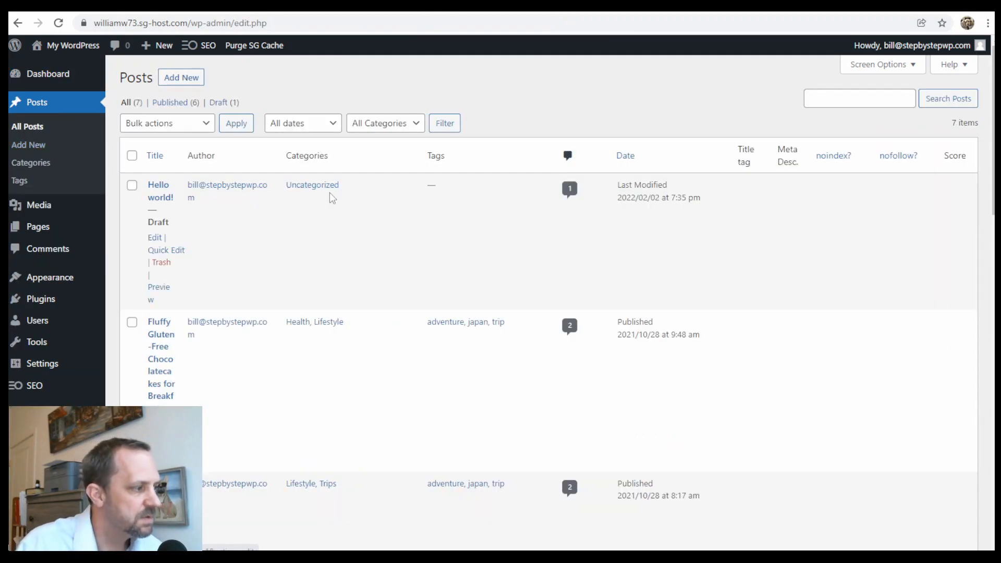
scroll(334, 209, "down", 18)
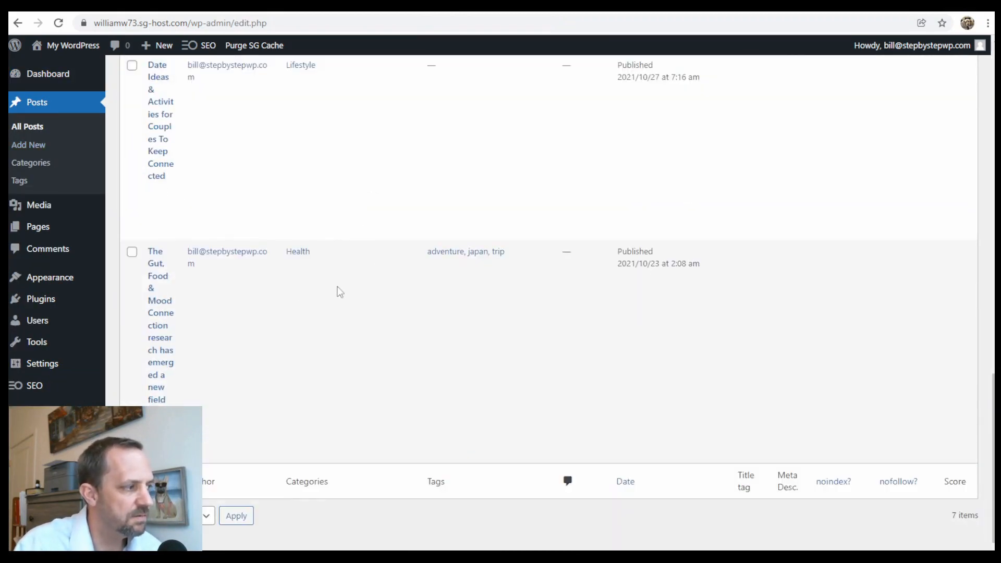
scroll(400, 308, "up", 20)
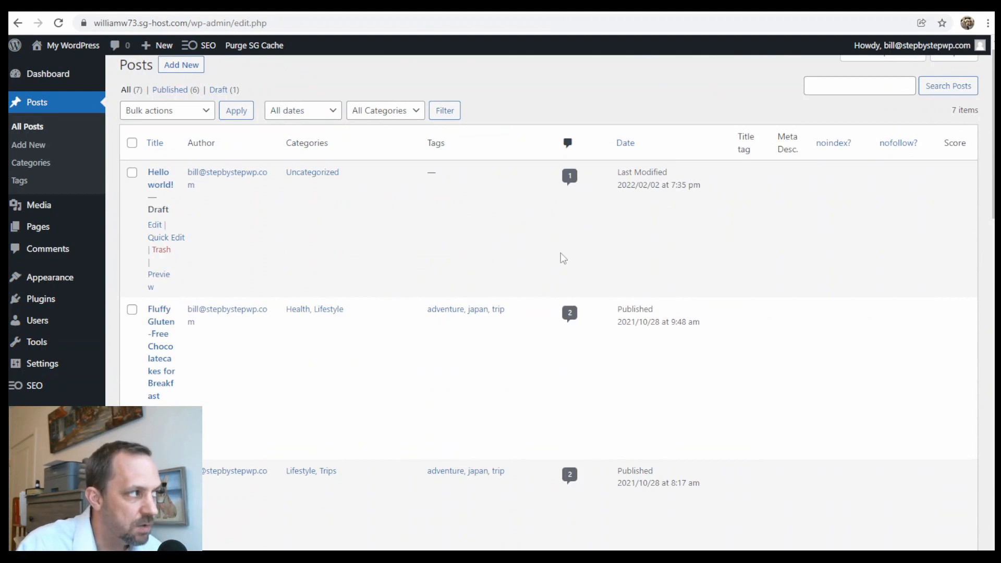
scroll(391, 193, "up", 1)
Create a new post titled 'test1' containing several filler paragraphs.
left_click(181, 79)
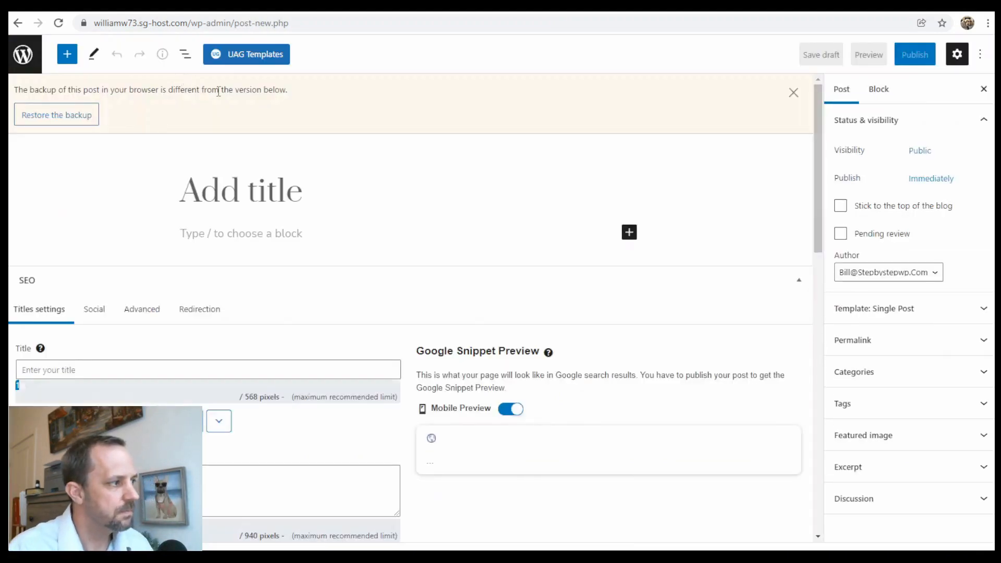
left_click(279, 207)
type("test")
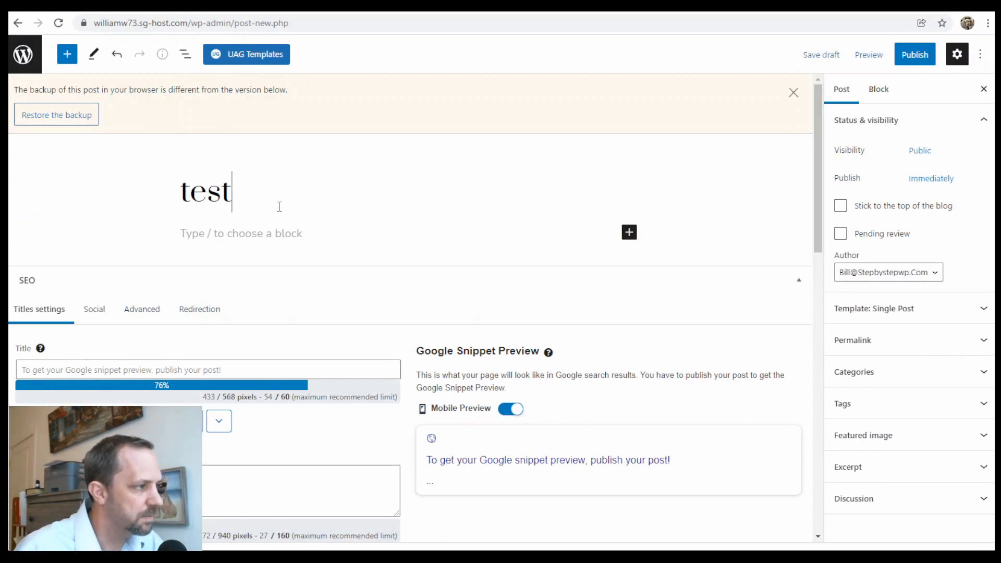
type("l")
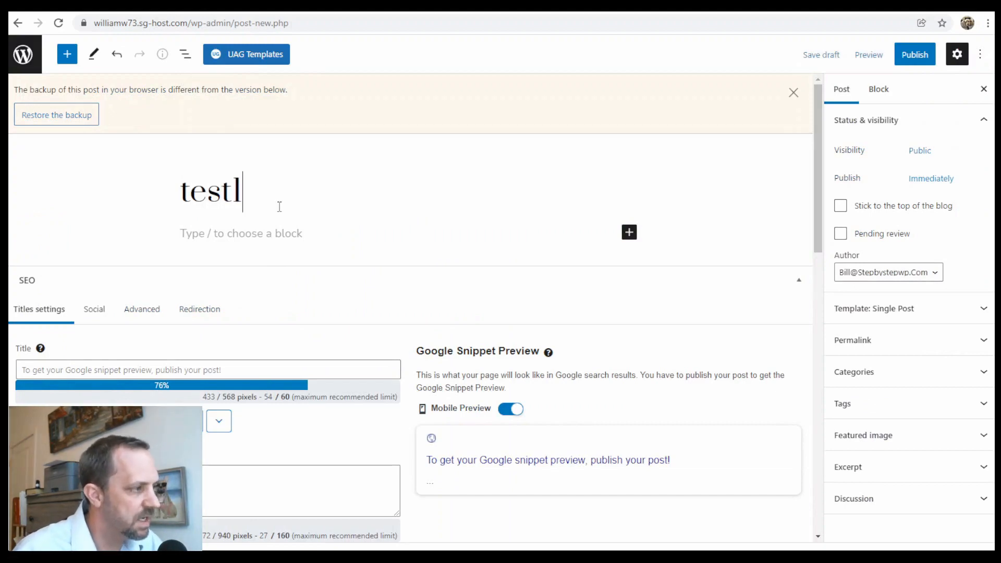
left_click(301, 234)
type("sadf")
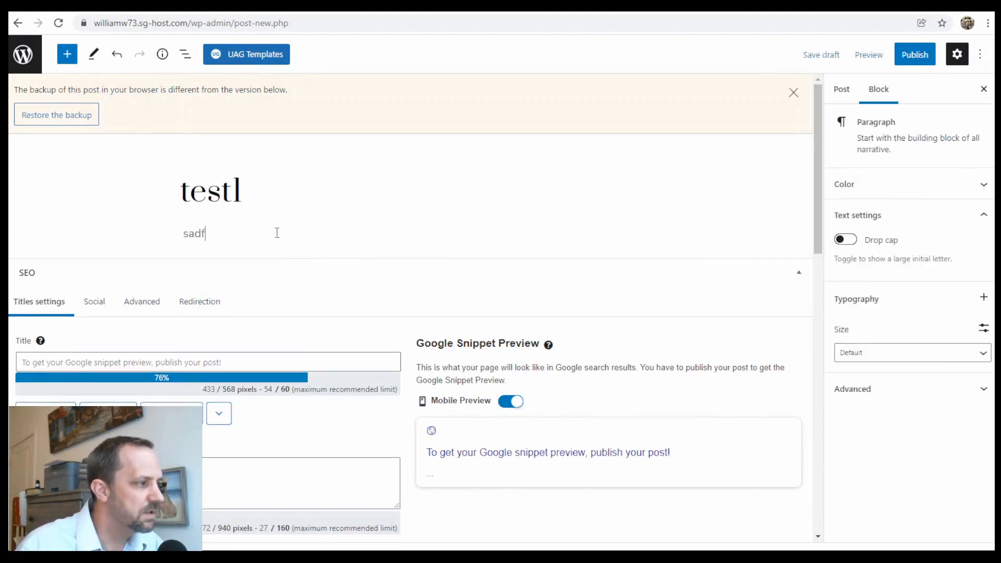
type(" asfdasd fasa sdf")
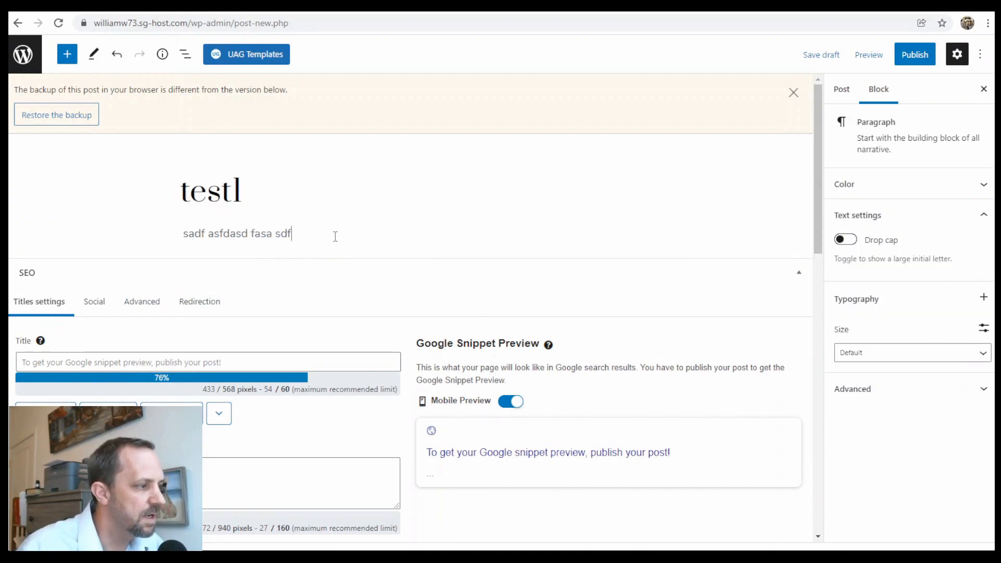
key("Return")
type("adasfasdfa")
key("Return")
key("Return")
type("asdf")
key("Return")
type("asd")
key("Return")
type("fa")
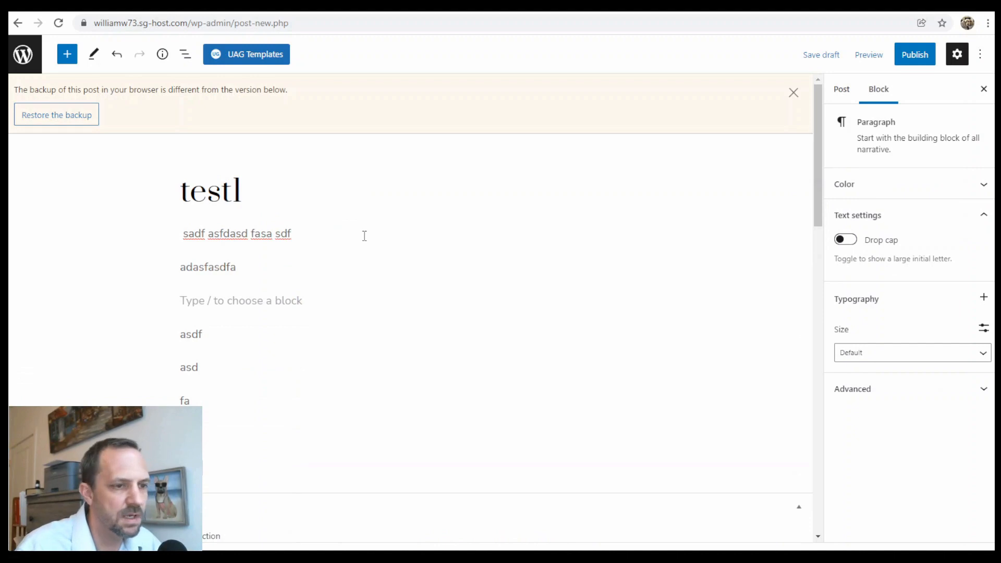
Upload thanks.jpg from the Desktop and set it as the post's featured image.
left_click(841, 91)
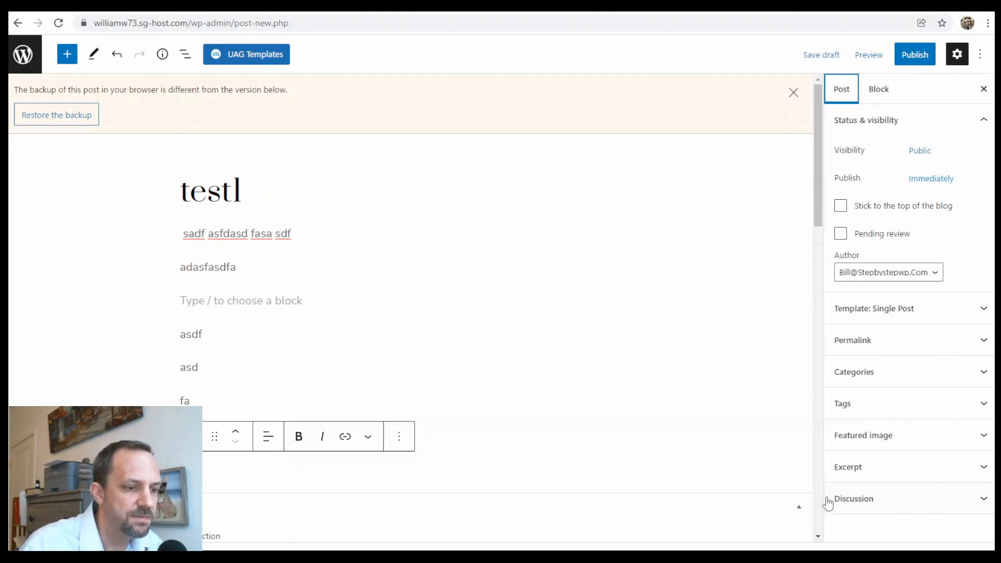
left_click(880, 437)
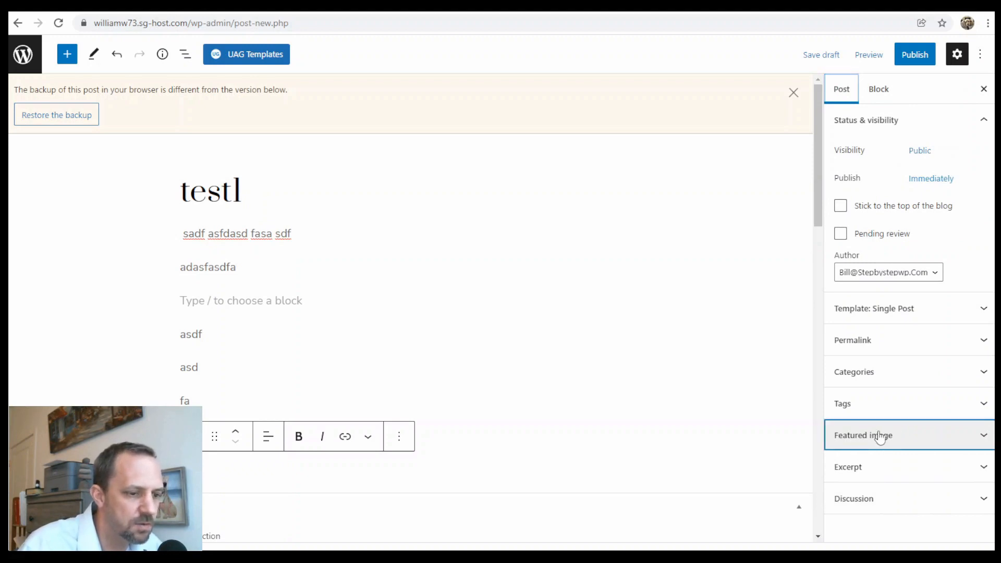
left_click(911, 480)
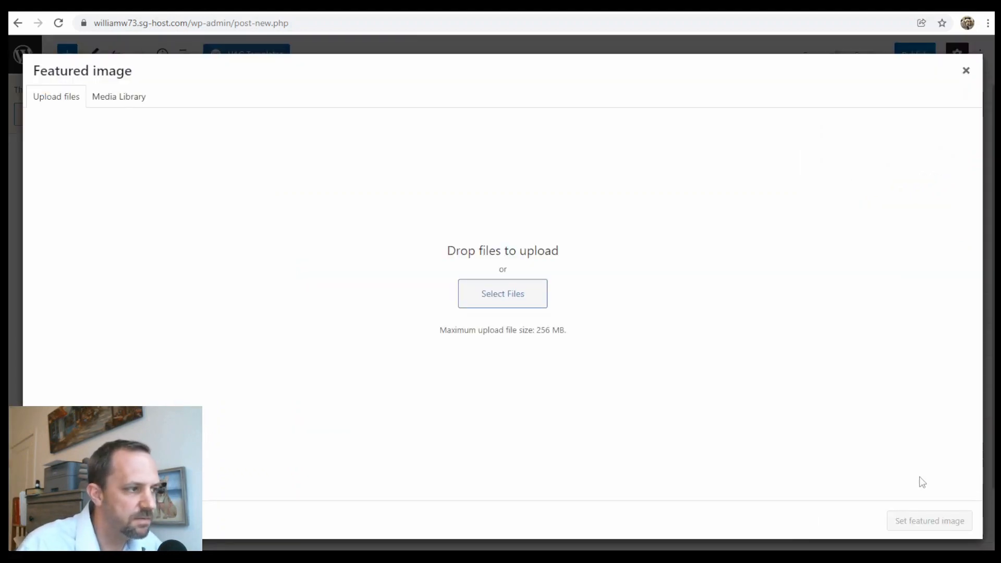
left_click(494, 302)
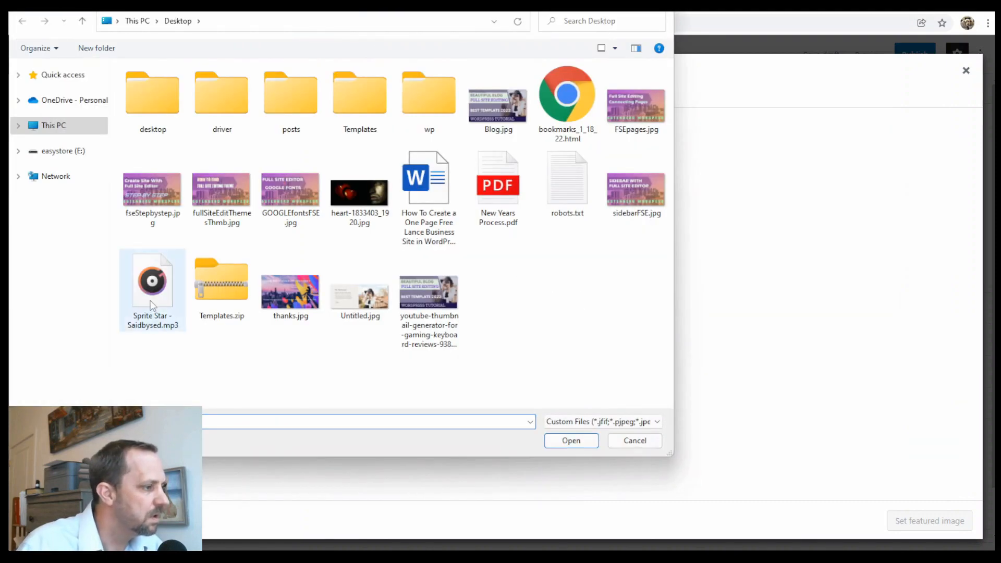
left_click(289, 289)
left_click(571, 441)
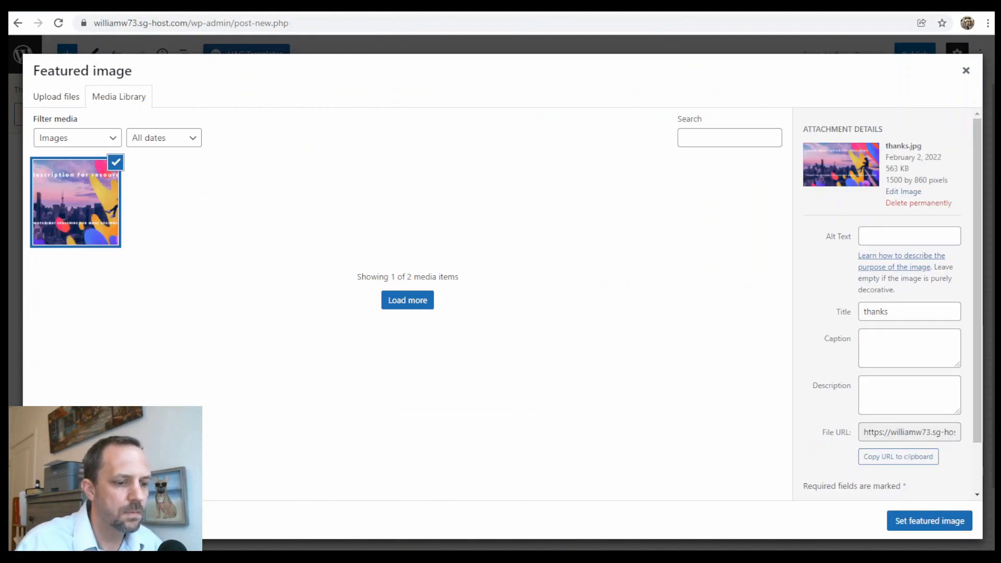
left_click(918, 520)
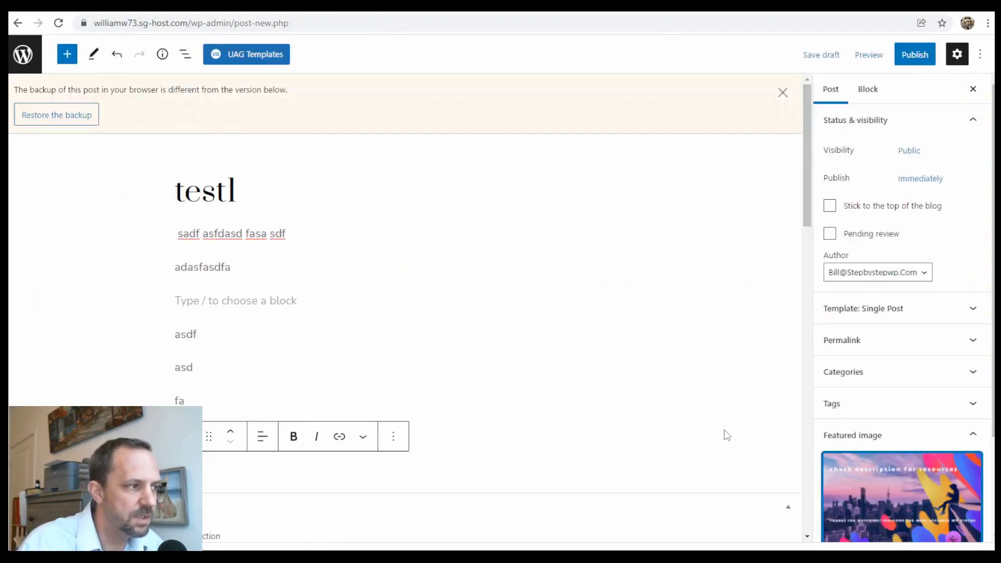
left_click_drag(803, 186, 661, 162)
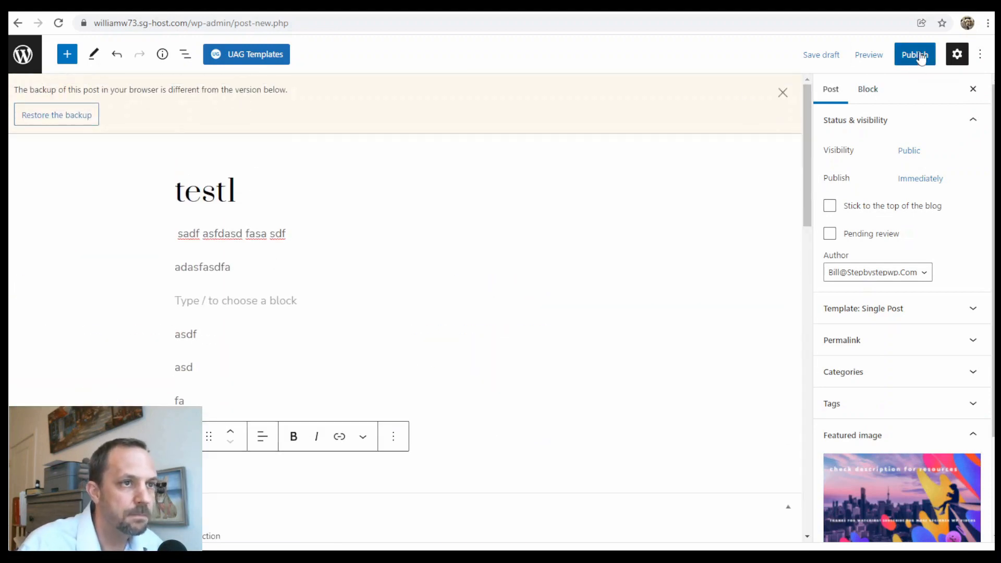
Publish the test1 post and return to the Posts list.
left_click(918, 55)
left_click(887, 58)
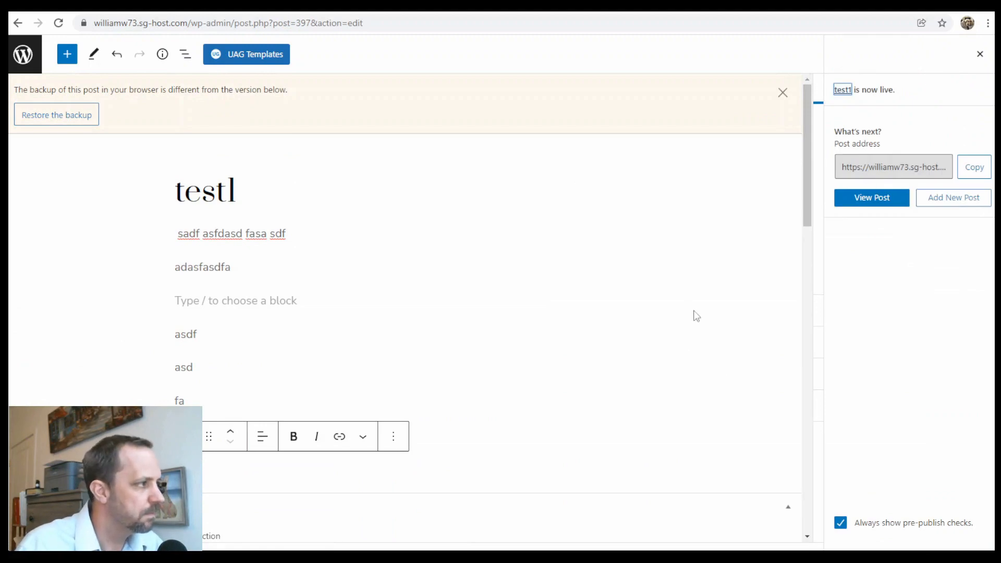
left_click(20, 53)
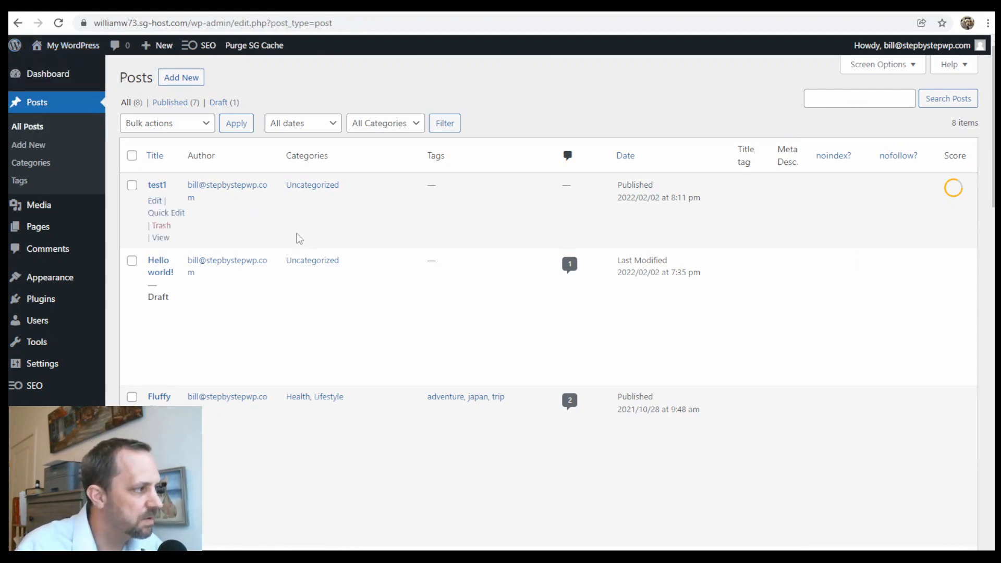
Visit the live site and scroll the front-page post list, led by test1 with its featured image.
mouse_move(72, 50)
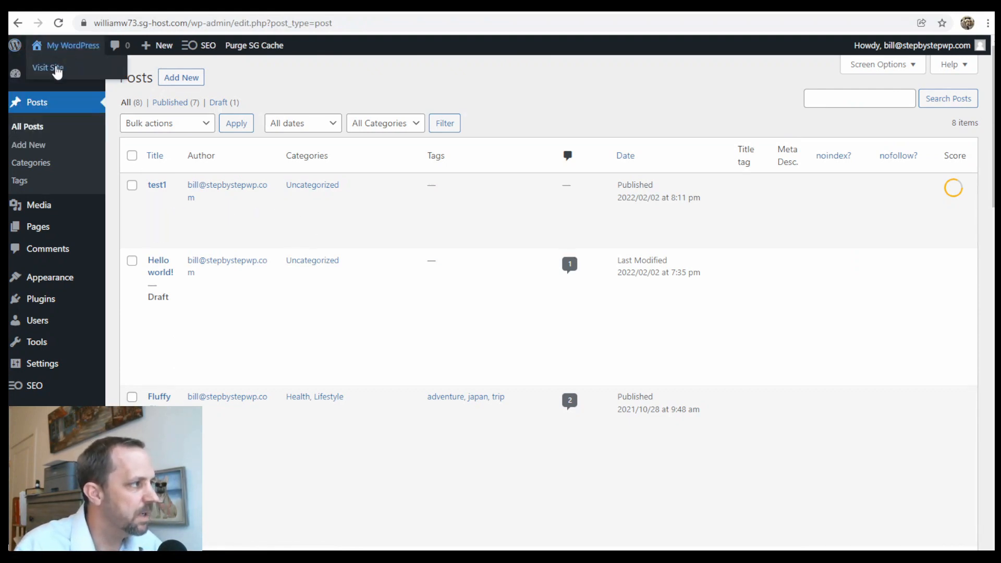
scroll(538, 254, "down", 15)
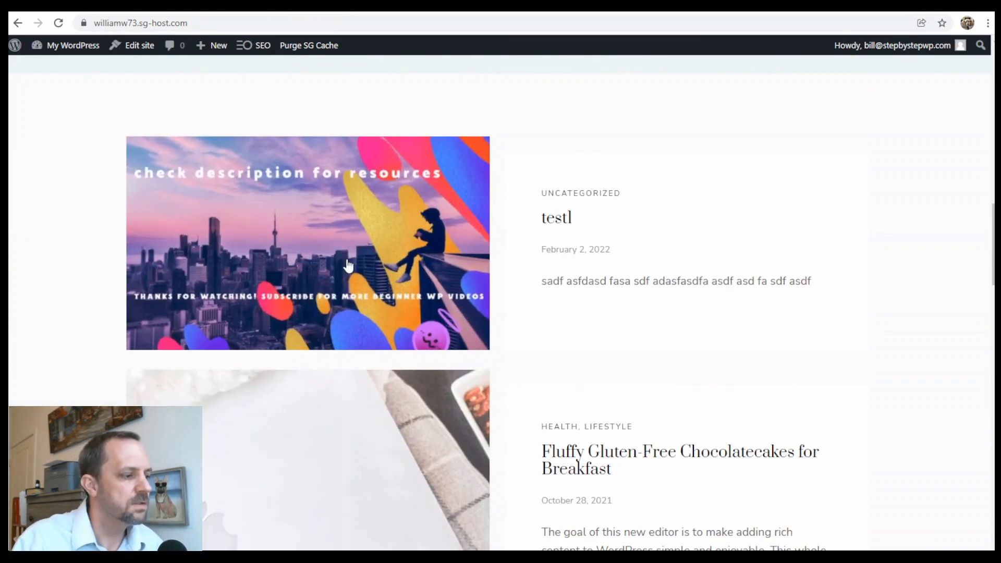
scroll(715, 261, "down", 3)
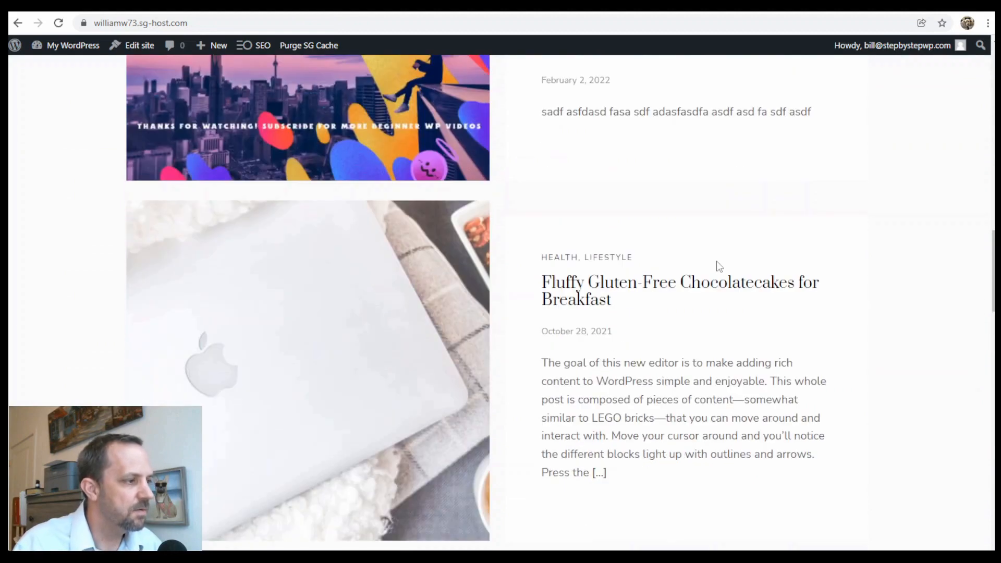
scroll(715, 261, "up", 6)
scroll(689, 339, "down", 4)
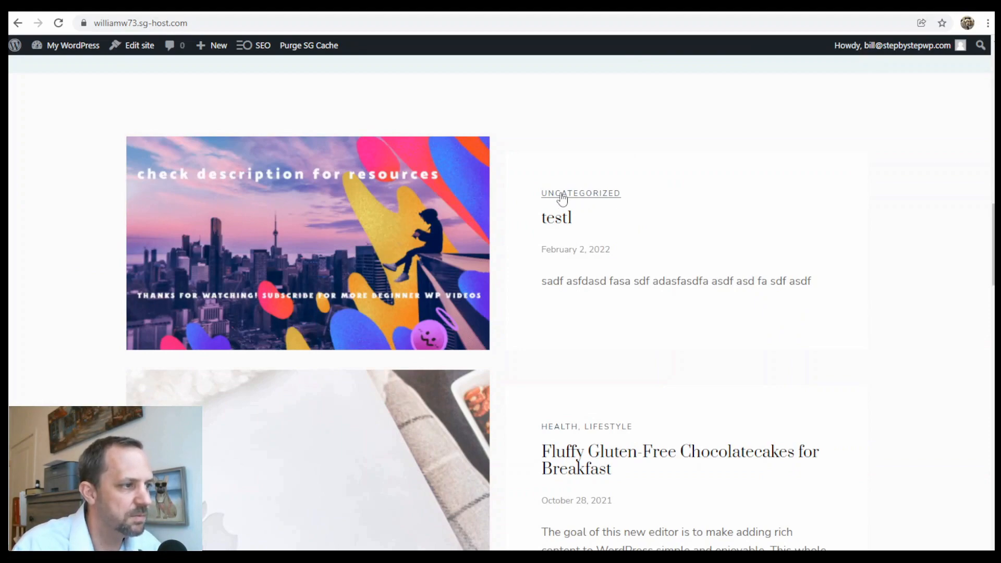
scroll(532, 410, "down", 8)
scroll(691, 364, "up", 12)
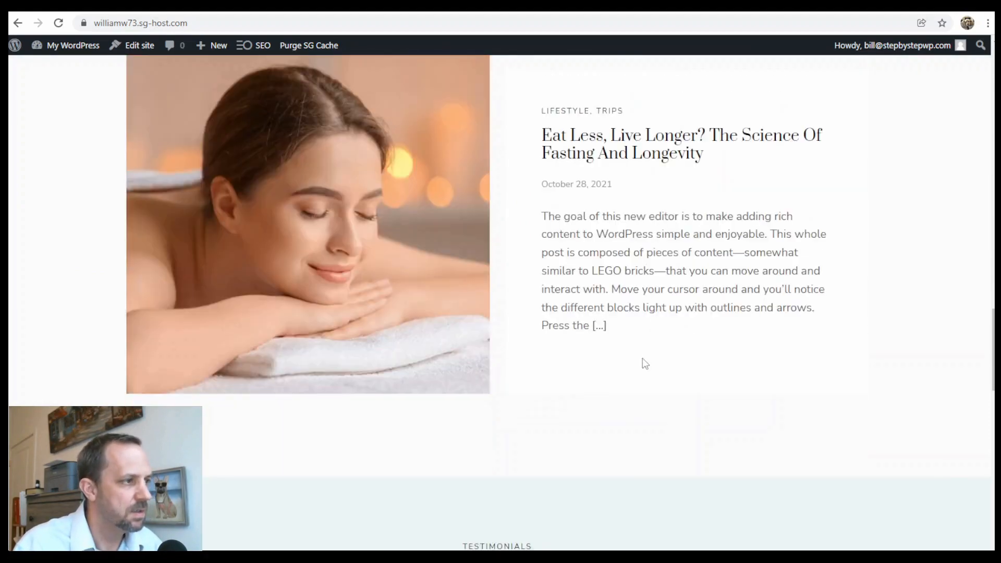
scroll(689, 359, "up", 10)
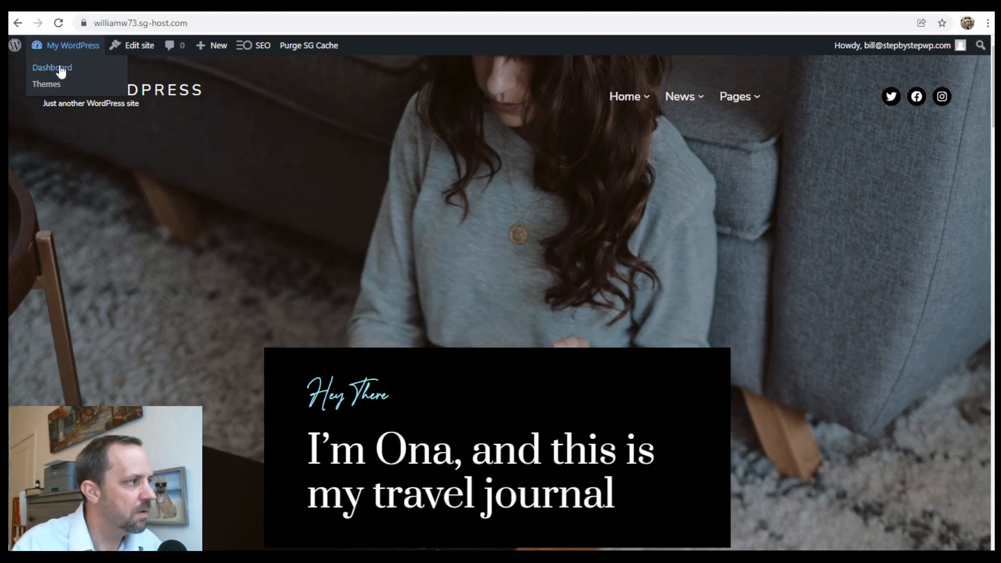
Check that the About page still uses the page-about template, then return to the Pages list.
left_click(61, 70)
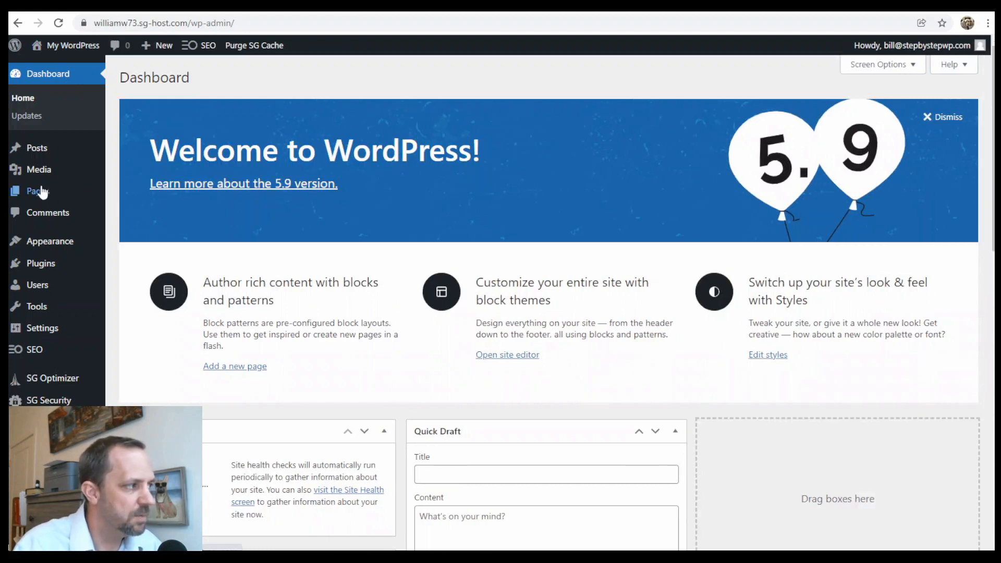
left_click(43, 194)
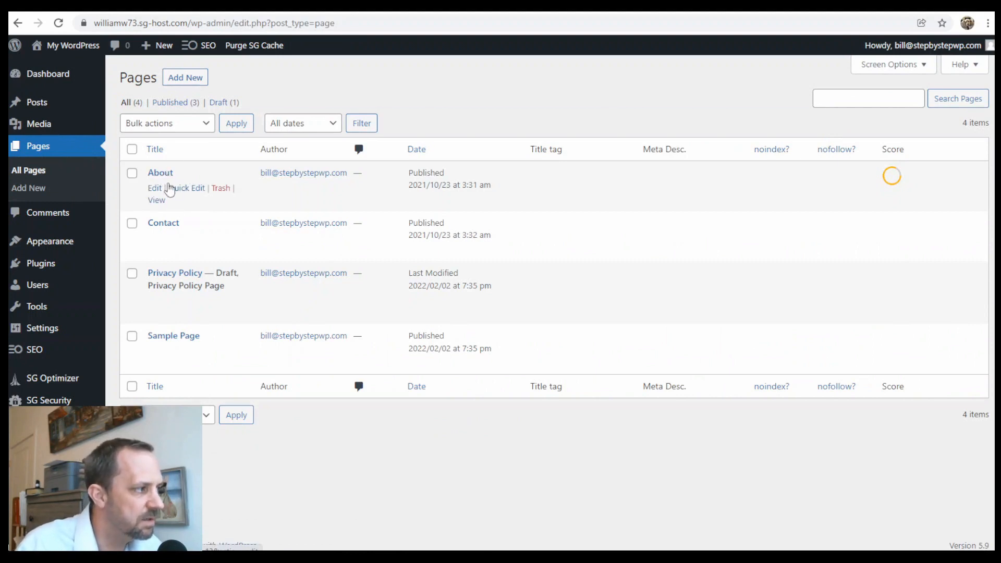
mouse_move(66, 254)
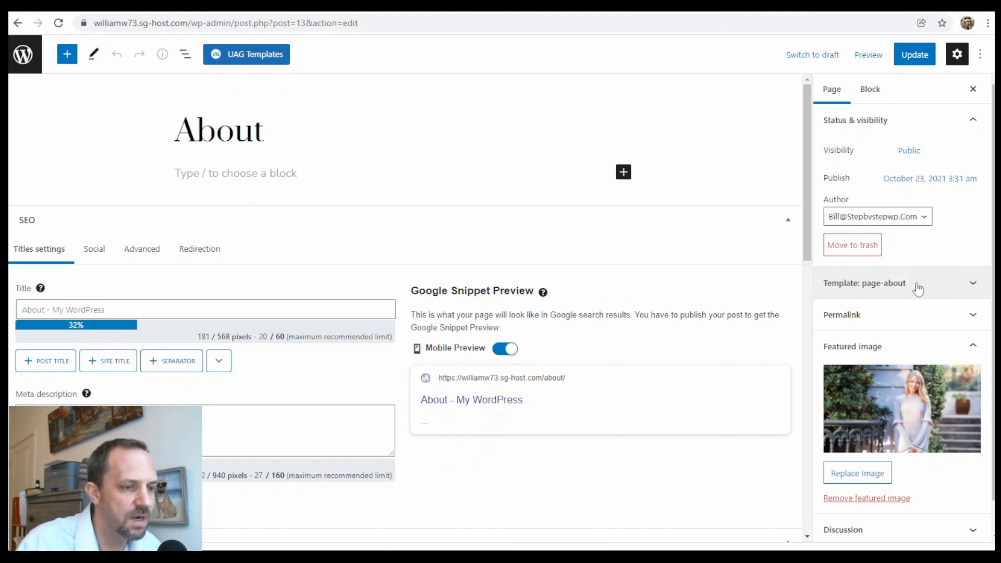
left_click(892, 284)
left_click(900, 285)
left_click(901, 286)
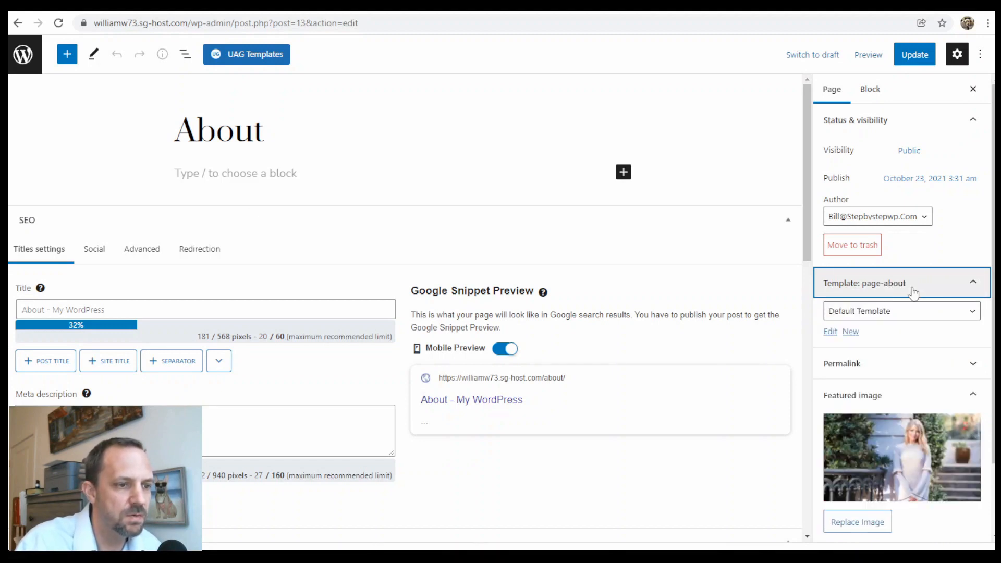
left_click(900, 287)
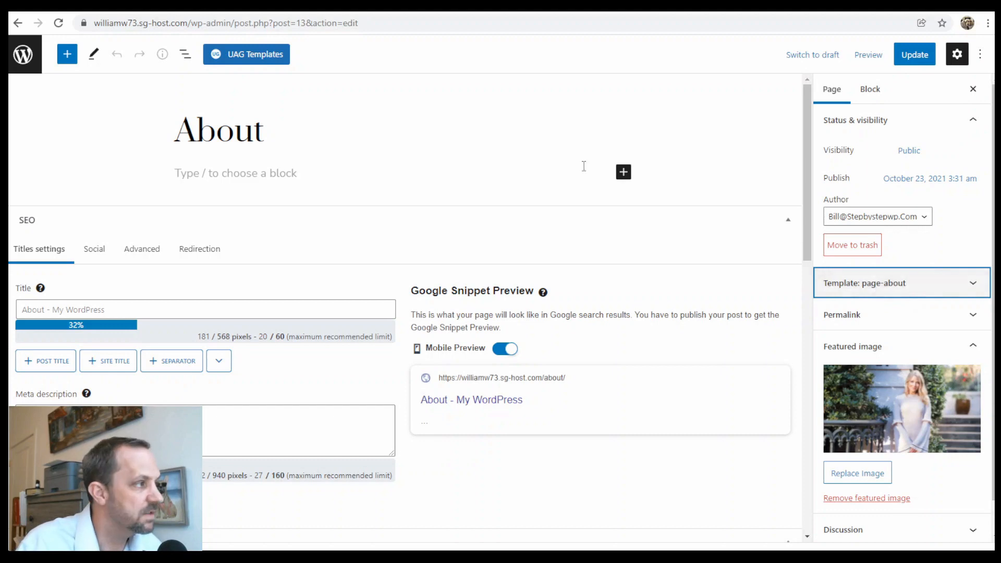
left_click(23, 55)
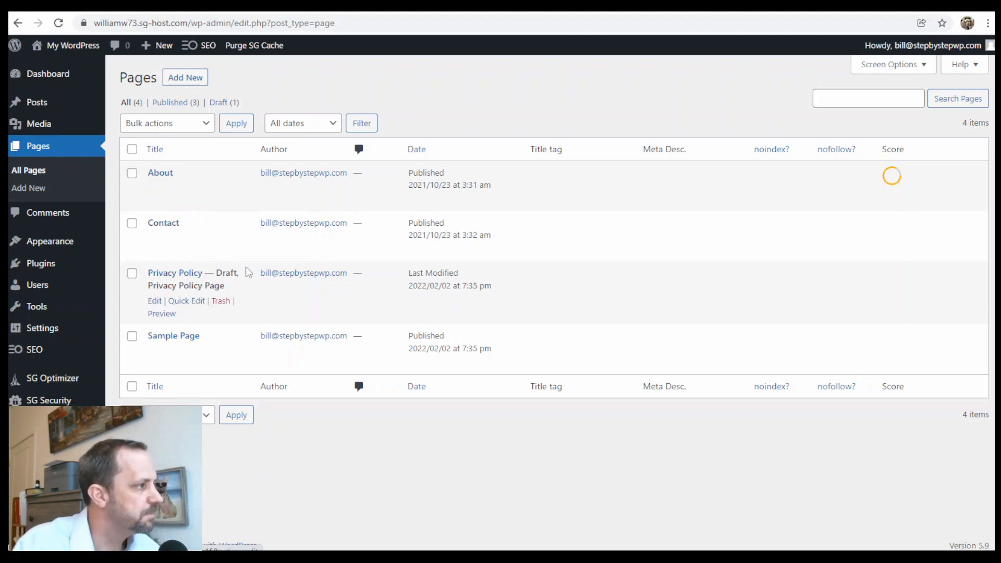
Visit the live front page and scroll past test1, the testimonials and cookbook section to the footer.
mouse_move(68, 45)
left_click(54, 72)
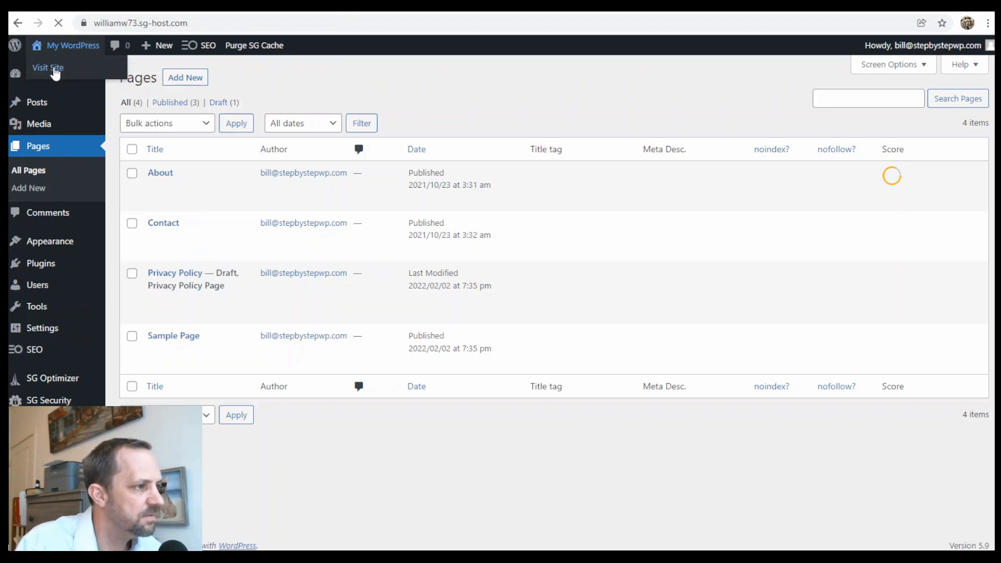
scroll(481, 280, "down", 15)
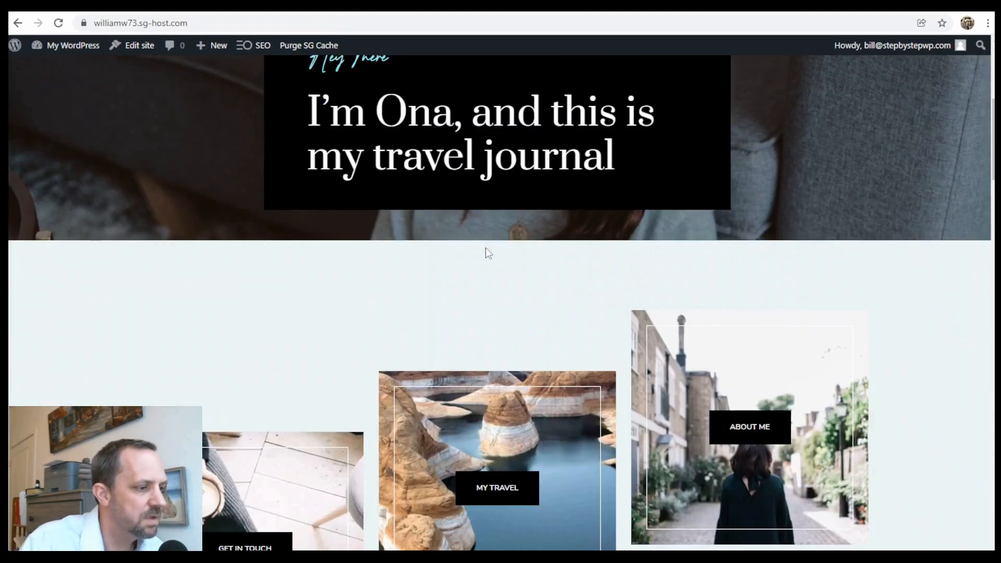
scroll(612, 295, "down", 15)
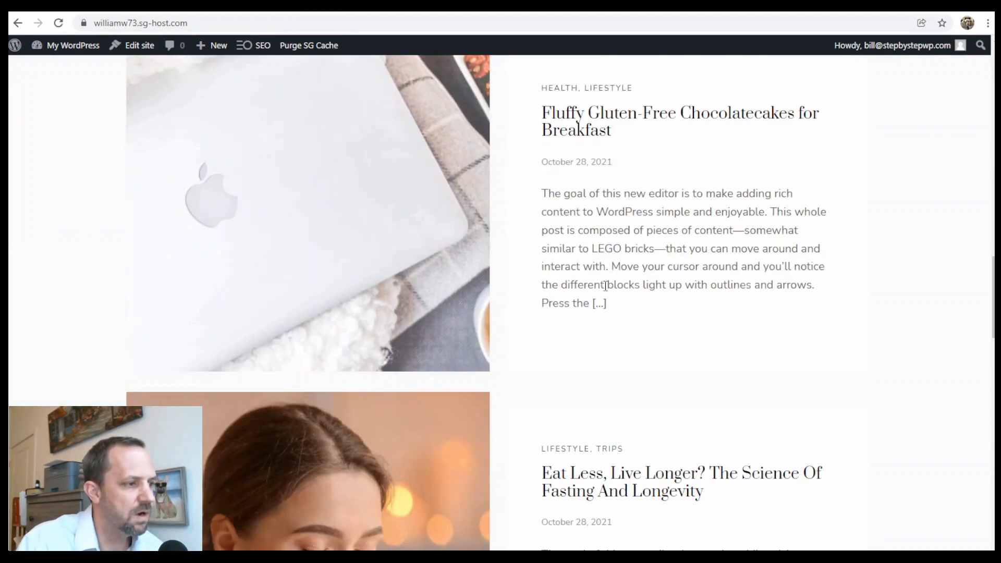
scroll(623, 324, "up", 10)
scroll(619, 325, "up", 10)
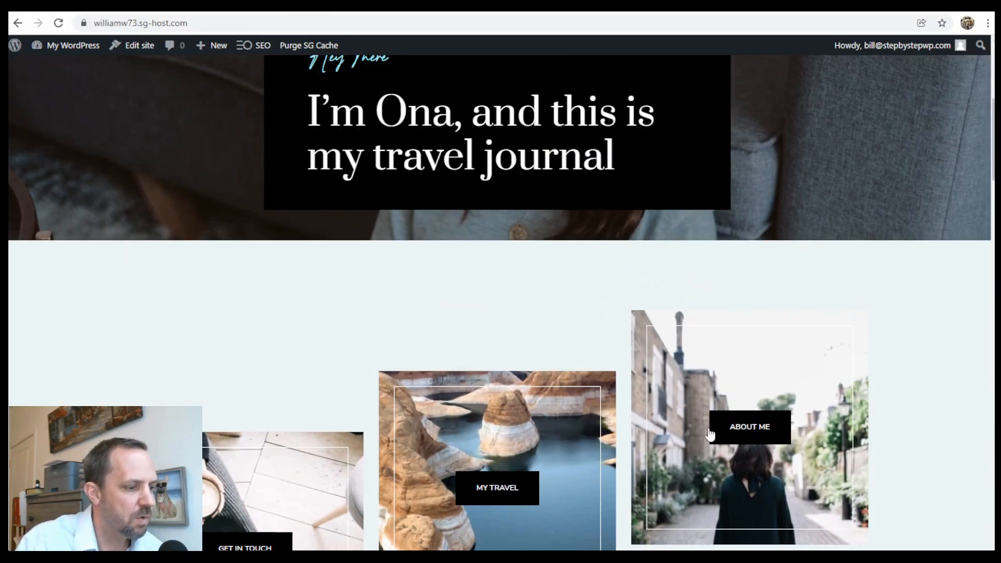
scroll(571, 208, "down", 6)
scroll(567, 207, "down", 6)
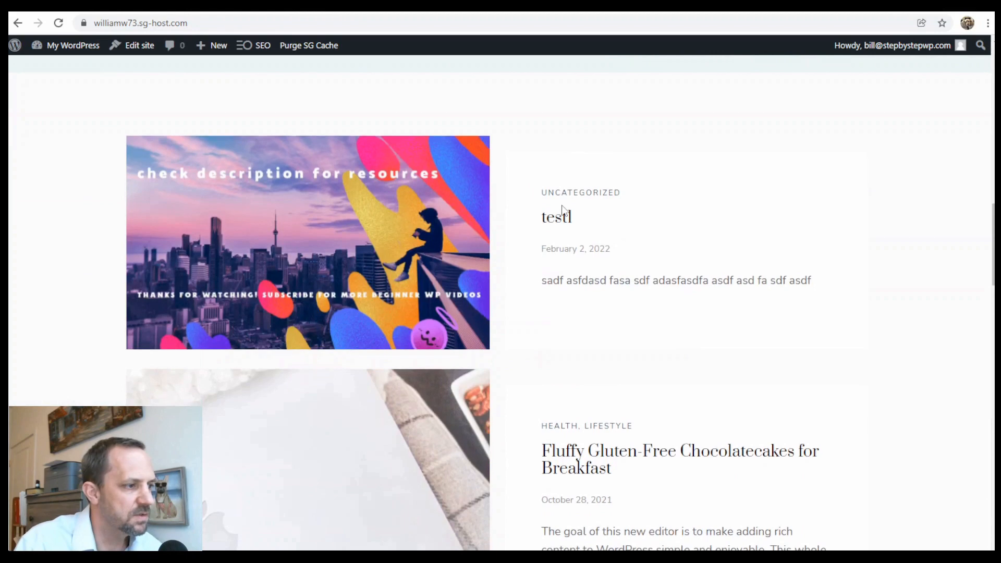
scroll(546, 321, "down", 12)
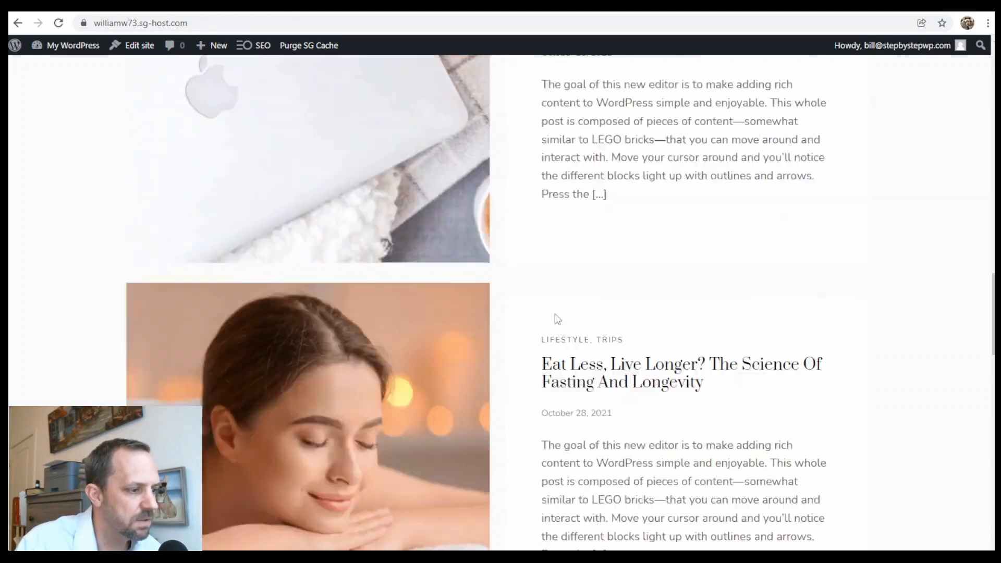
scroll(732, 345, "down", 5)
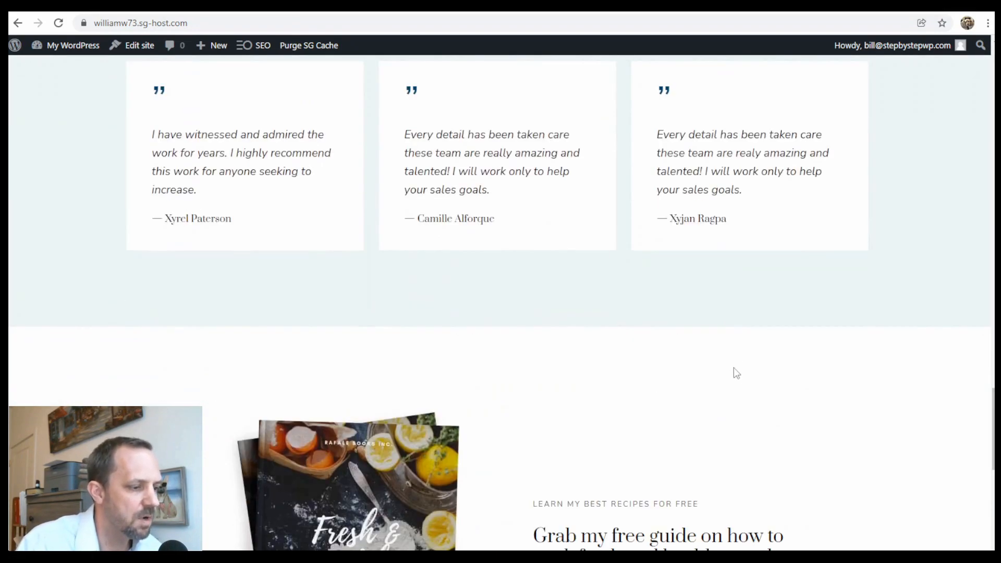
scroll(677, 384, "down", 5)
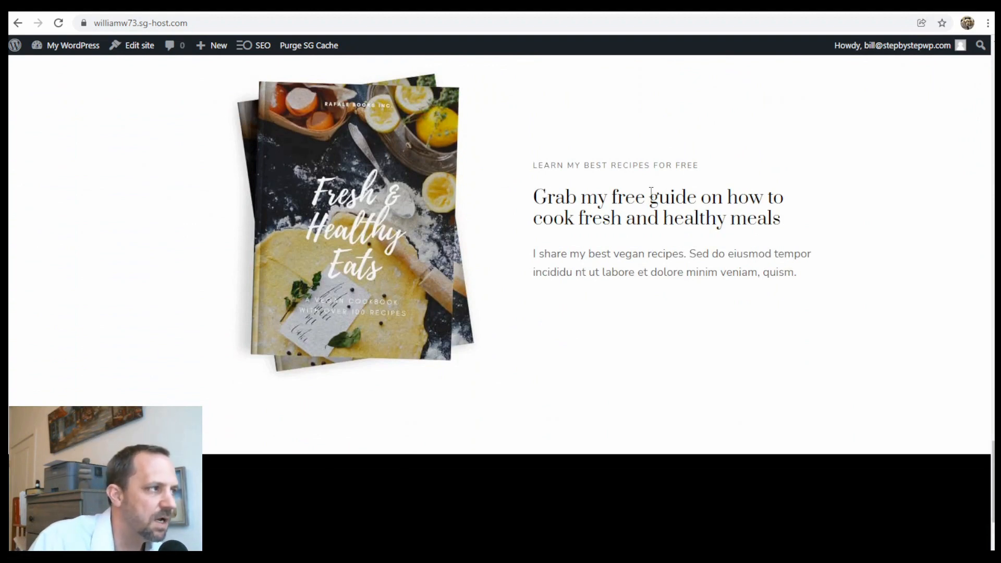
scroll(631, 211, "down", 3)
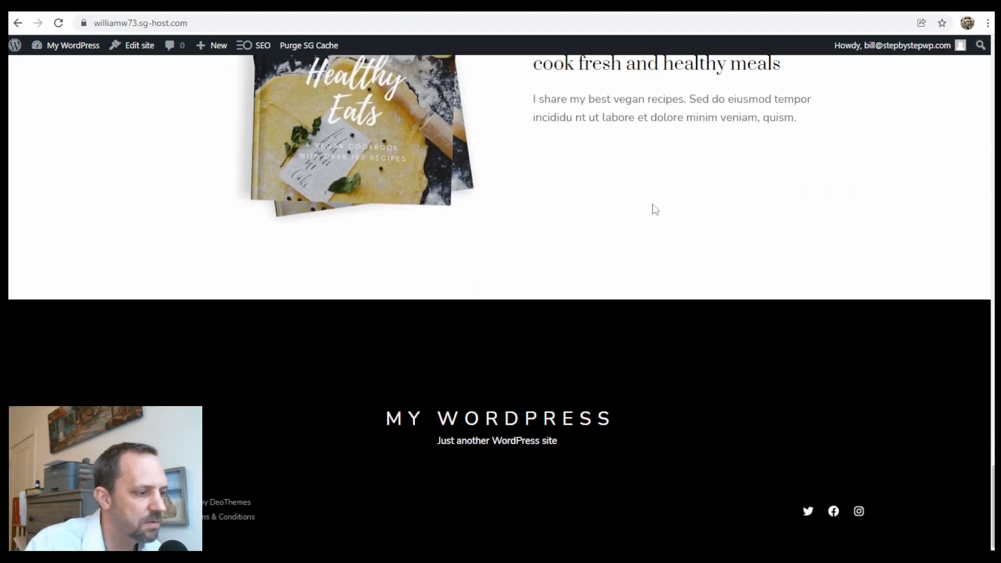